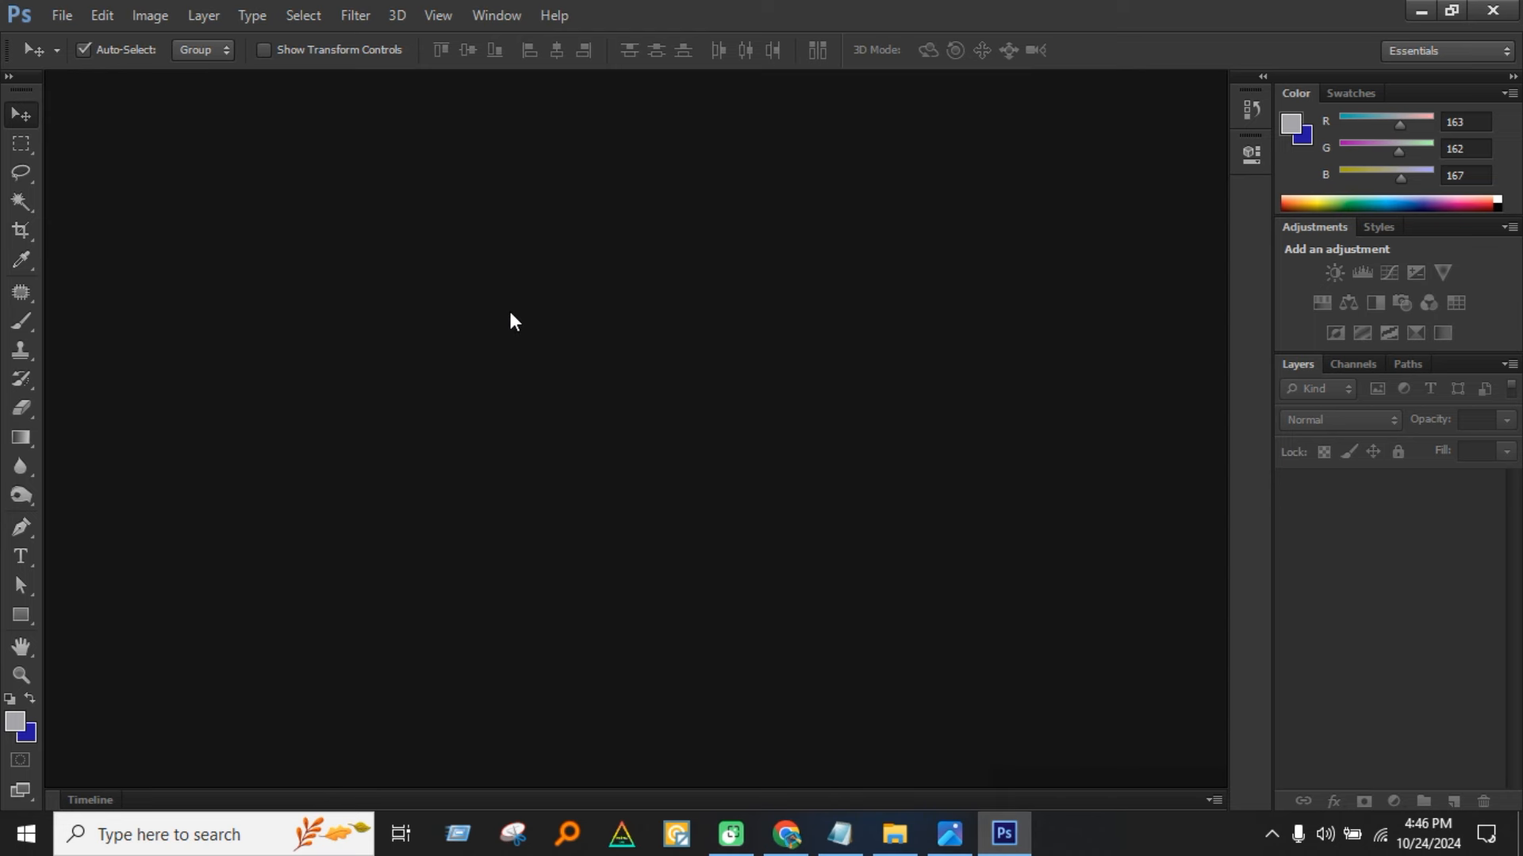
# Create a 4096 × 4096 pixel document at 300 pixels/inch with a white background and convert the background into a regular layer.
pyautogui.click(62, 15)
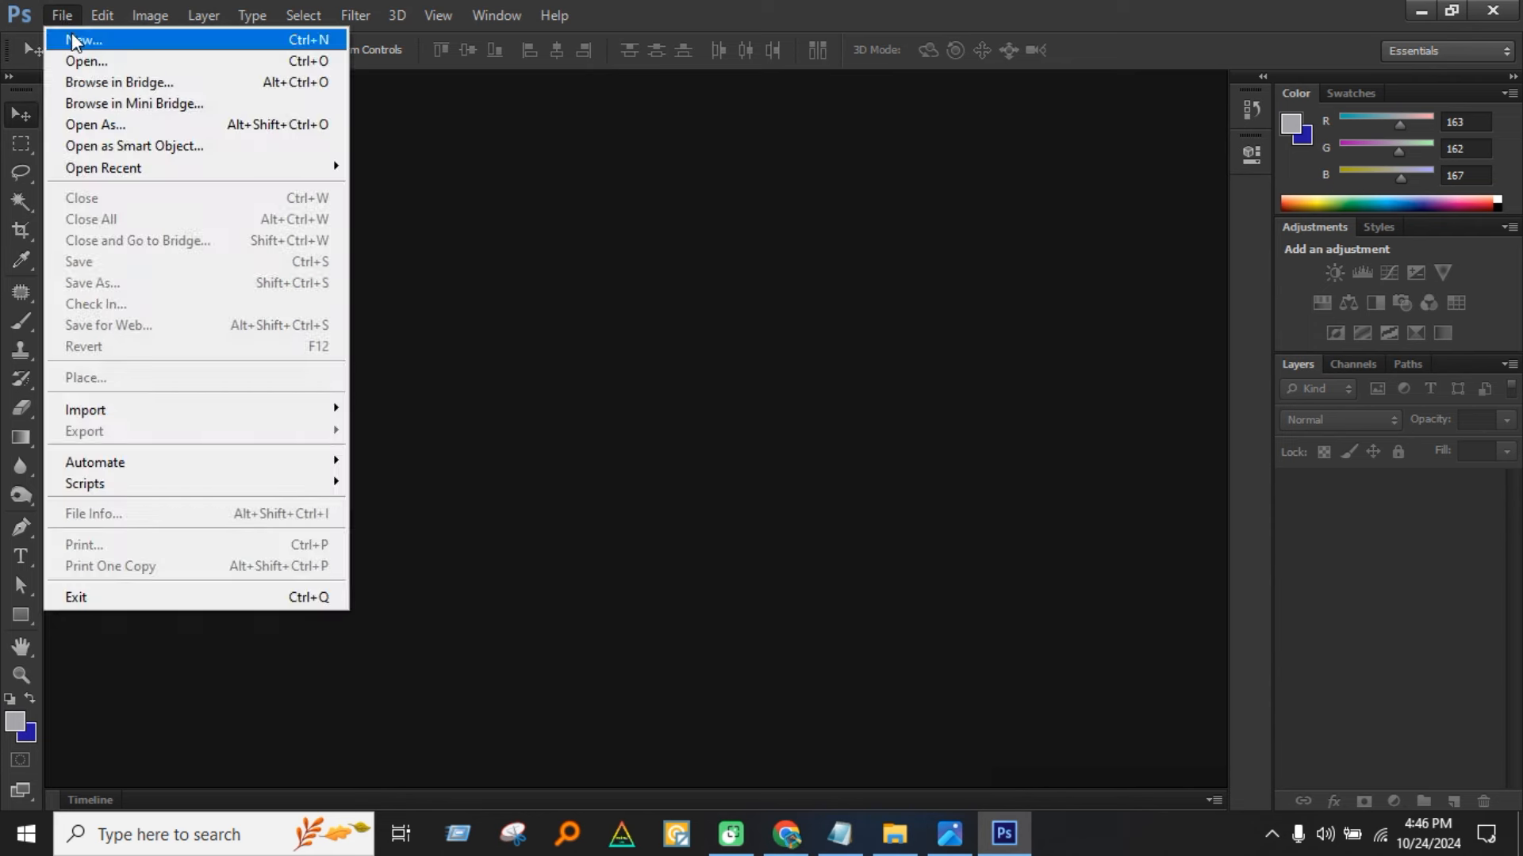
pyautogui.click(78, 42)
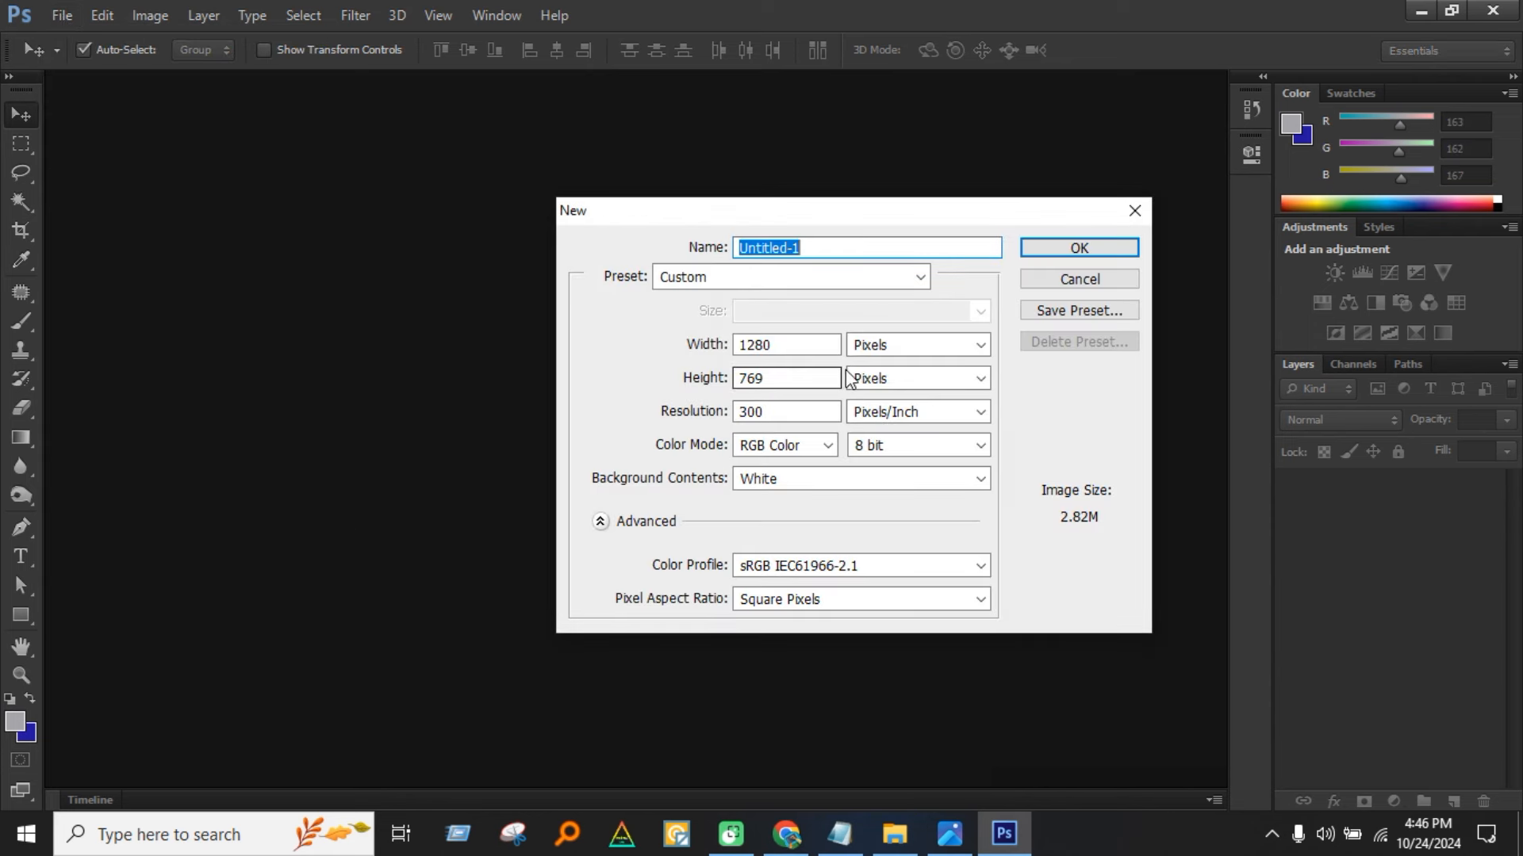
pyautogui.click(713, 352)
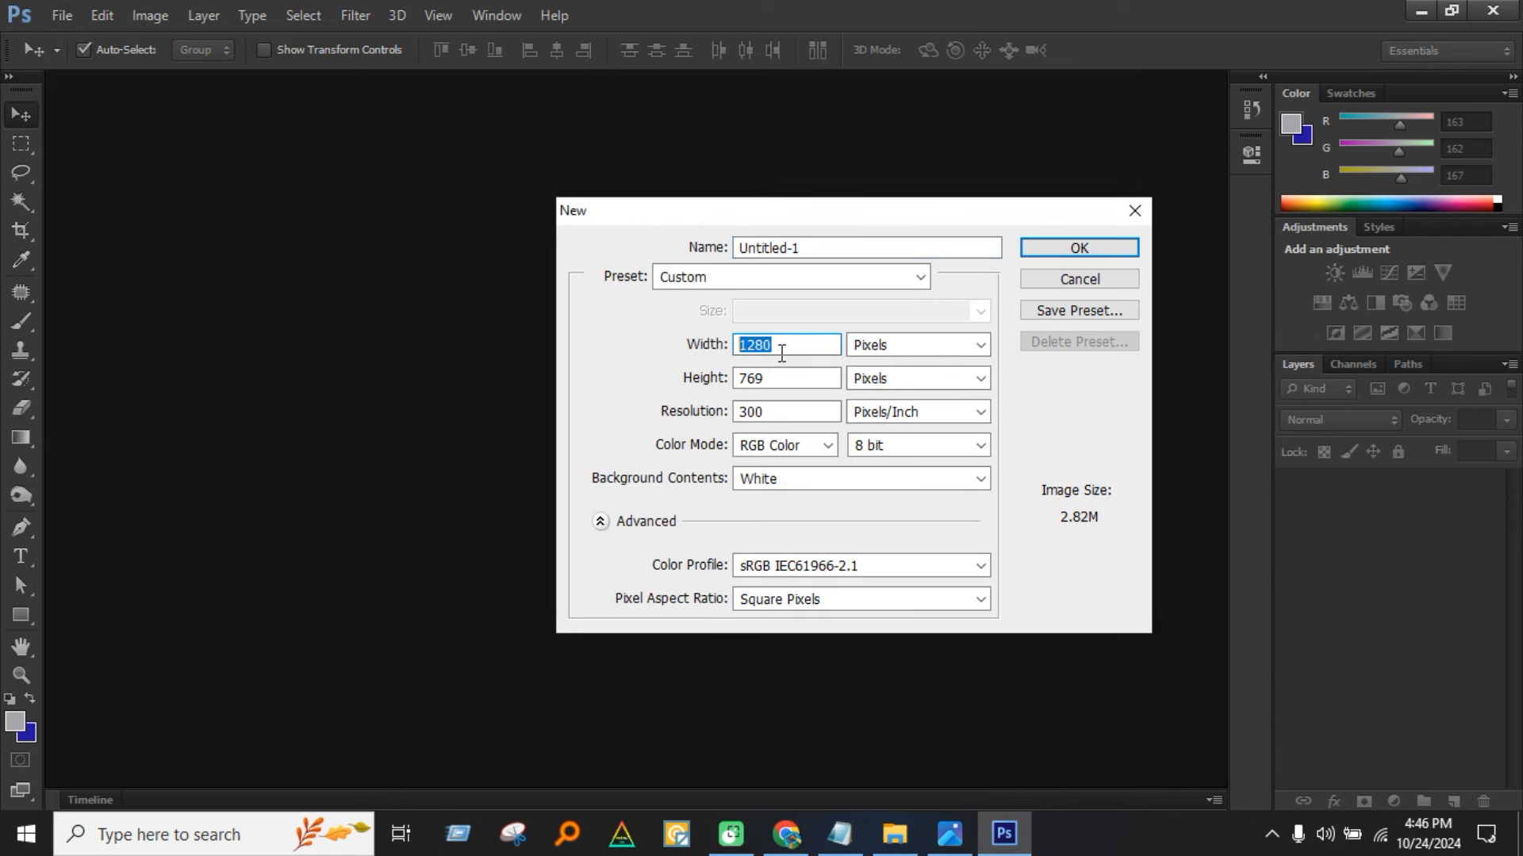
pyautogui.write('4096')
pyautogui.click(697, 381)
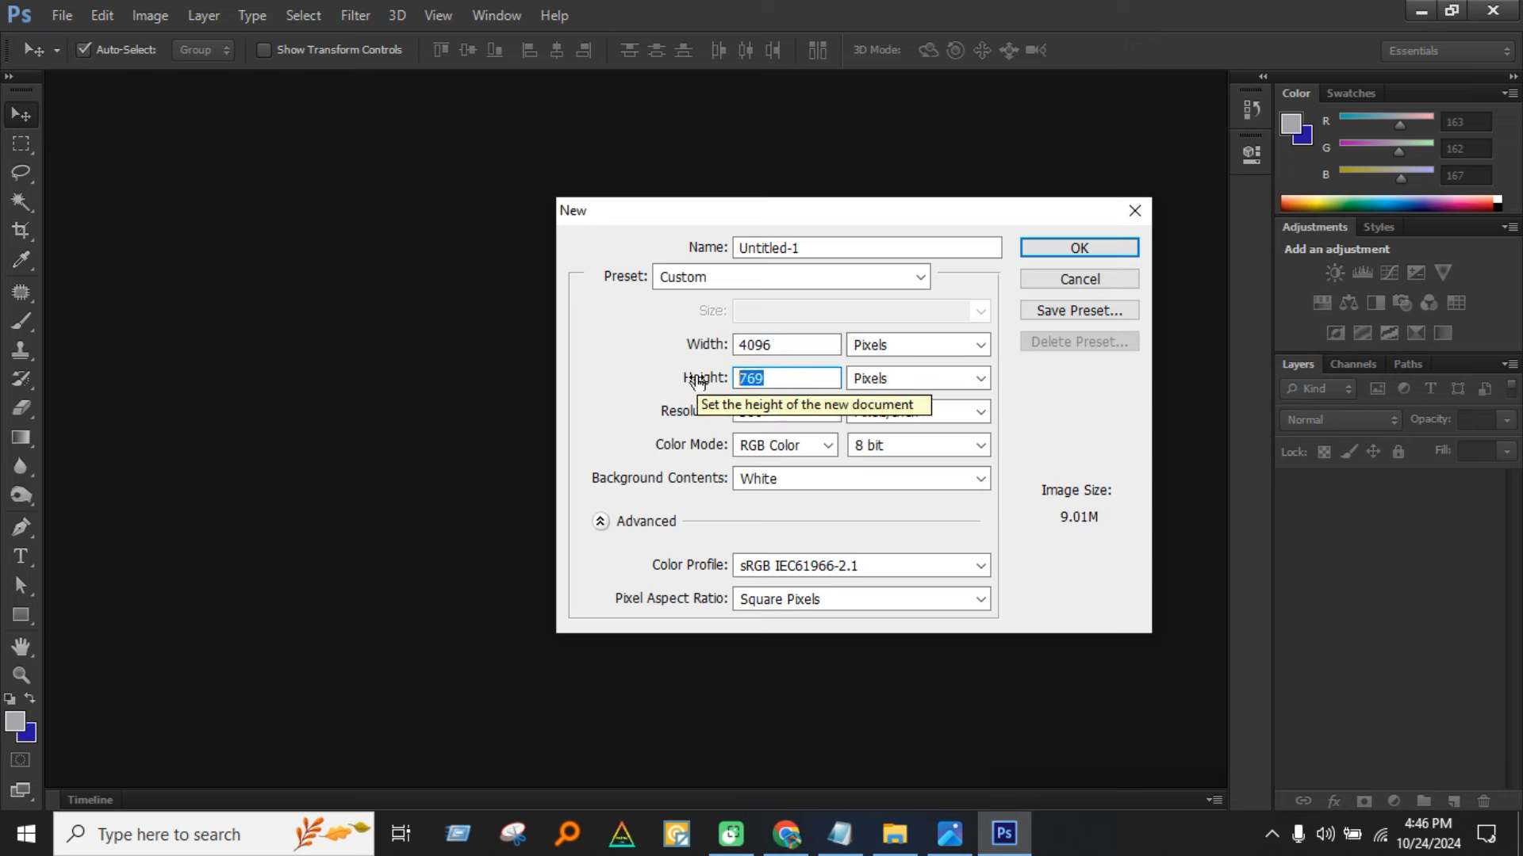
pyautogui.write('49')
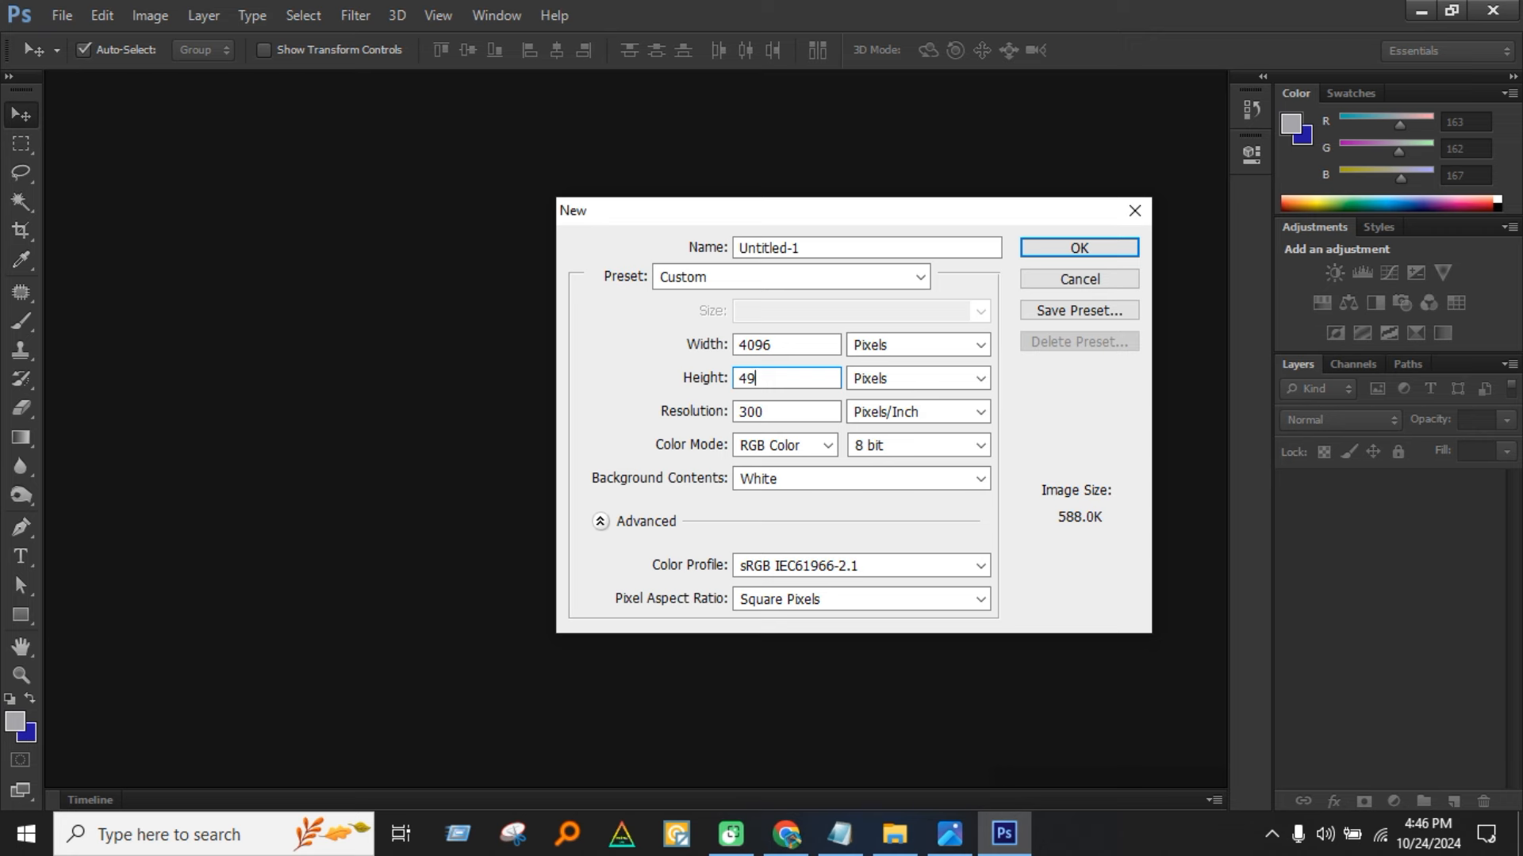
pyautogui.press('BackSpace')
pyautogui.press('BackSpace')
pyautogui.write('4096')
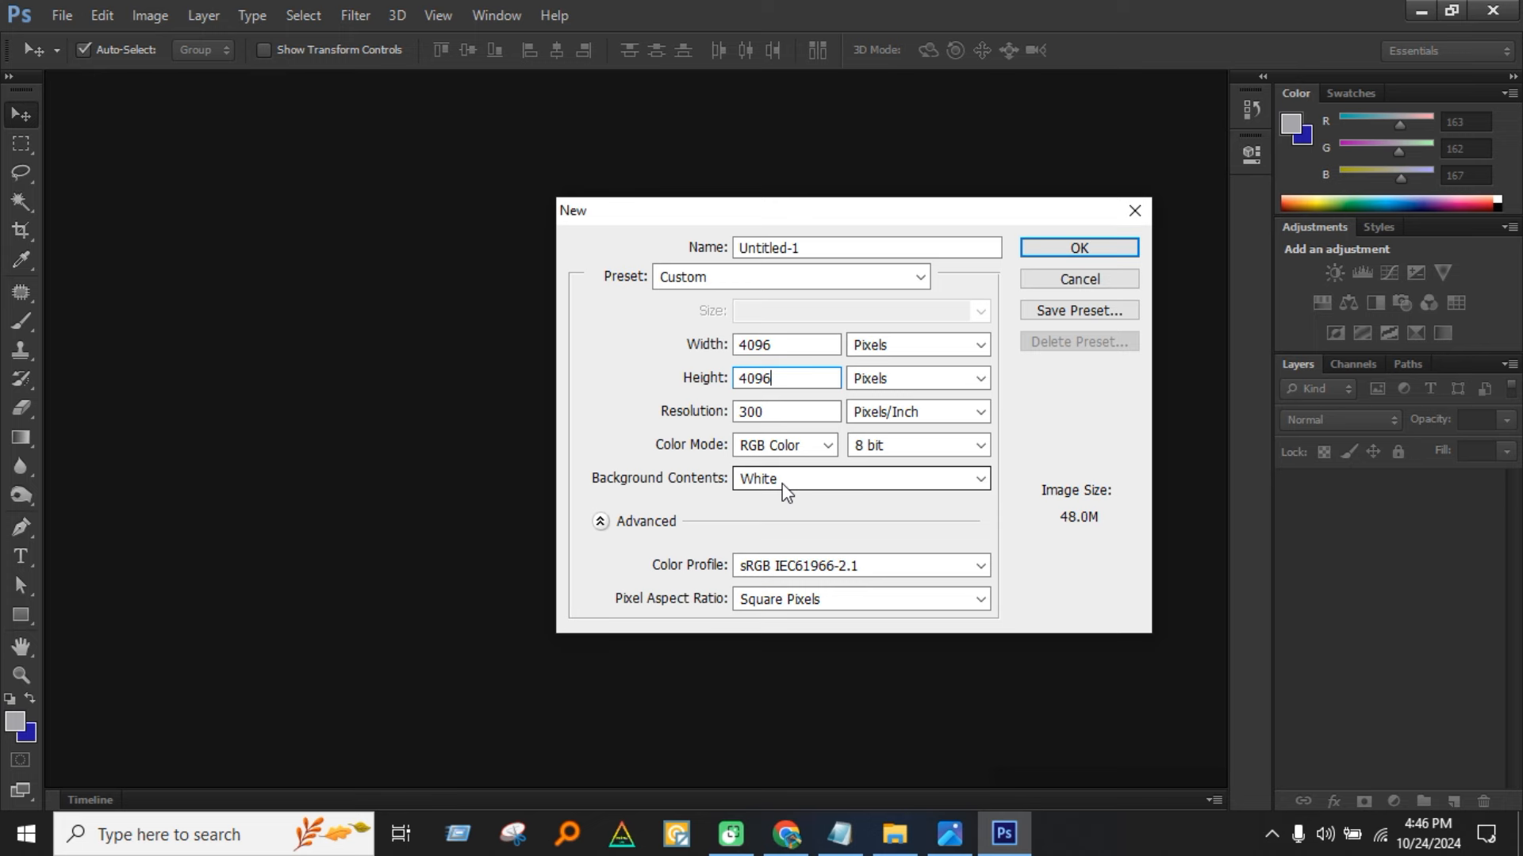
pyautogui.click(1041, 246)
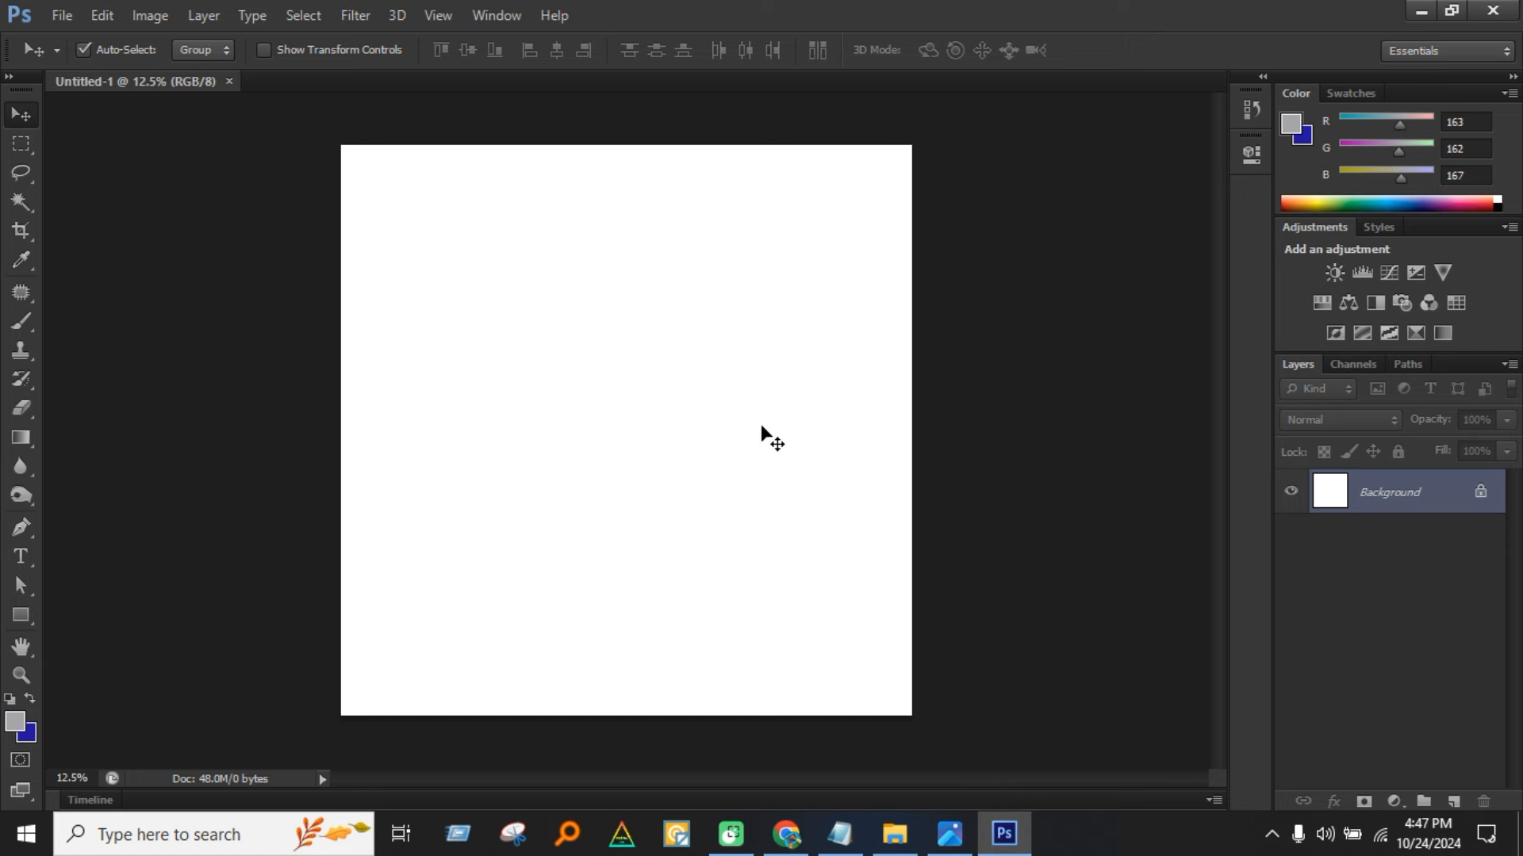
pyautogui.doubleClick(1483, 494)
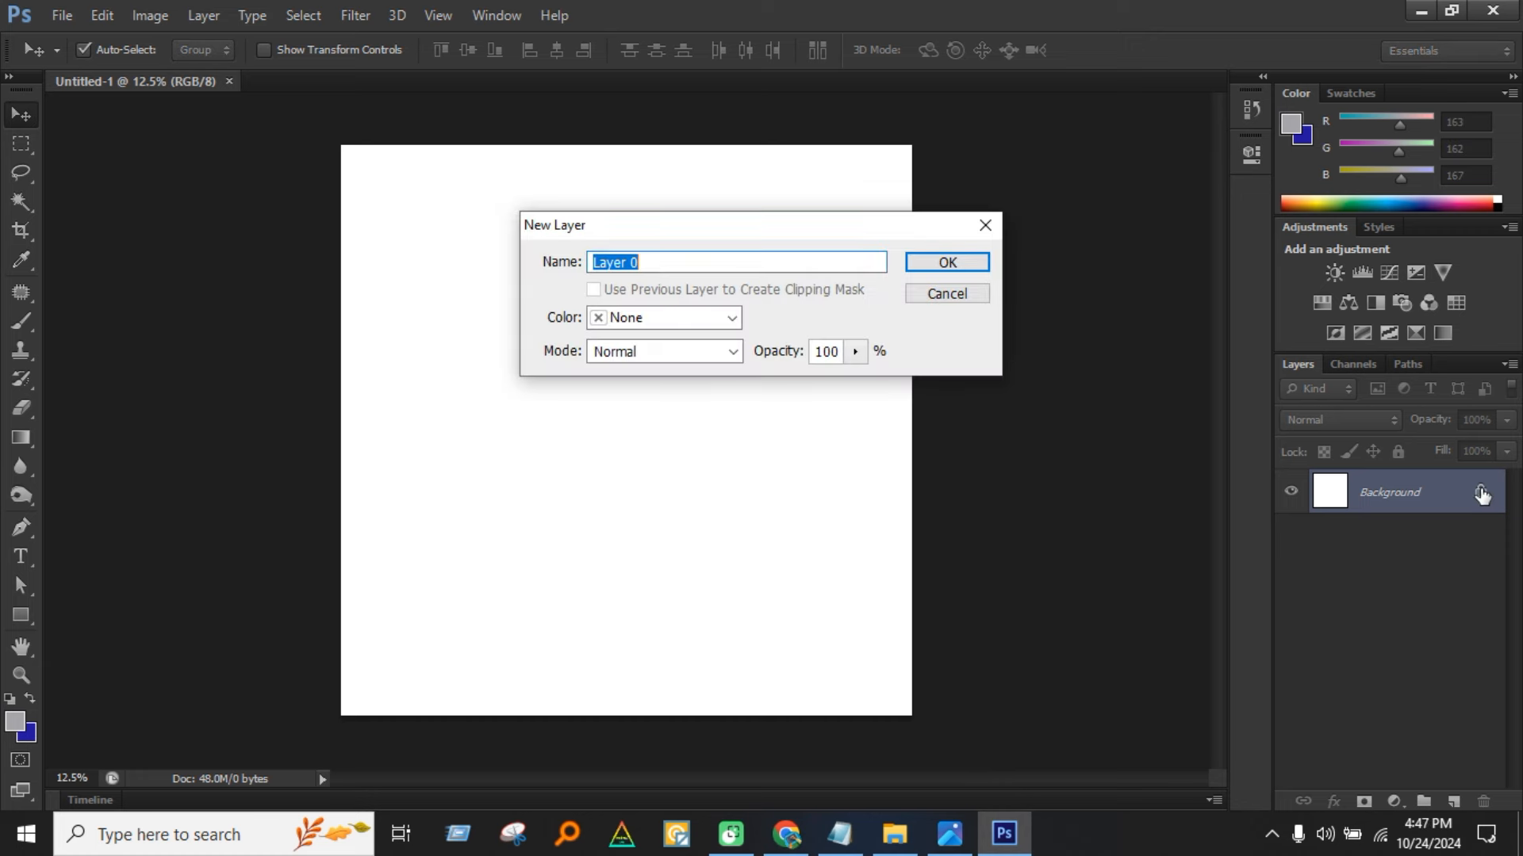
pyautogui.click(960, 265)
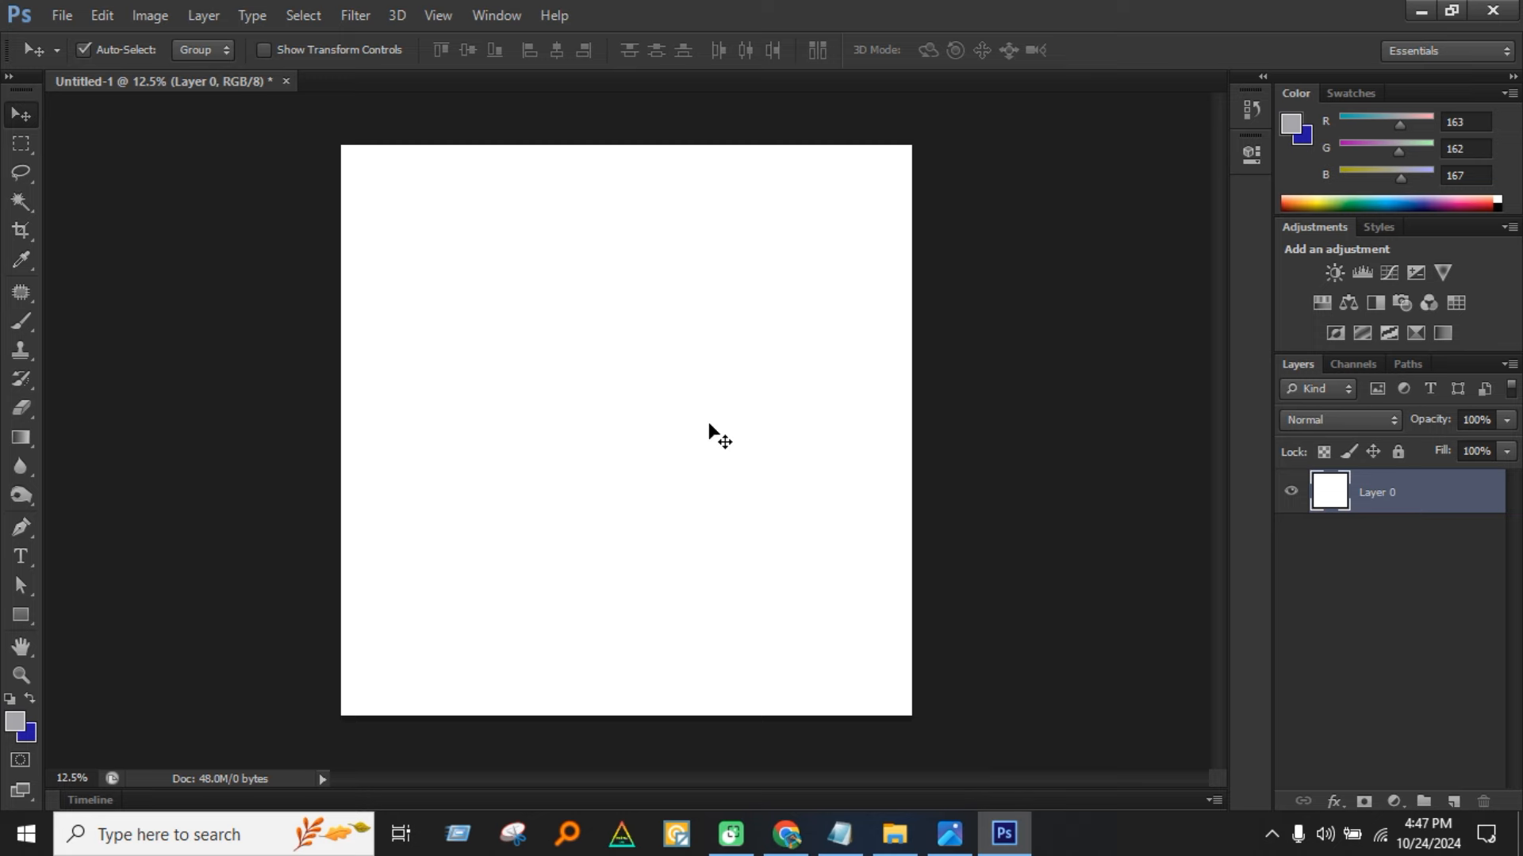
# Switch to Chrome and search Google Images for "freepik png images" in a new tab.
pyautogui.click(786, 835)
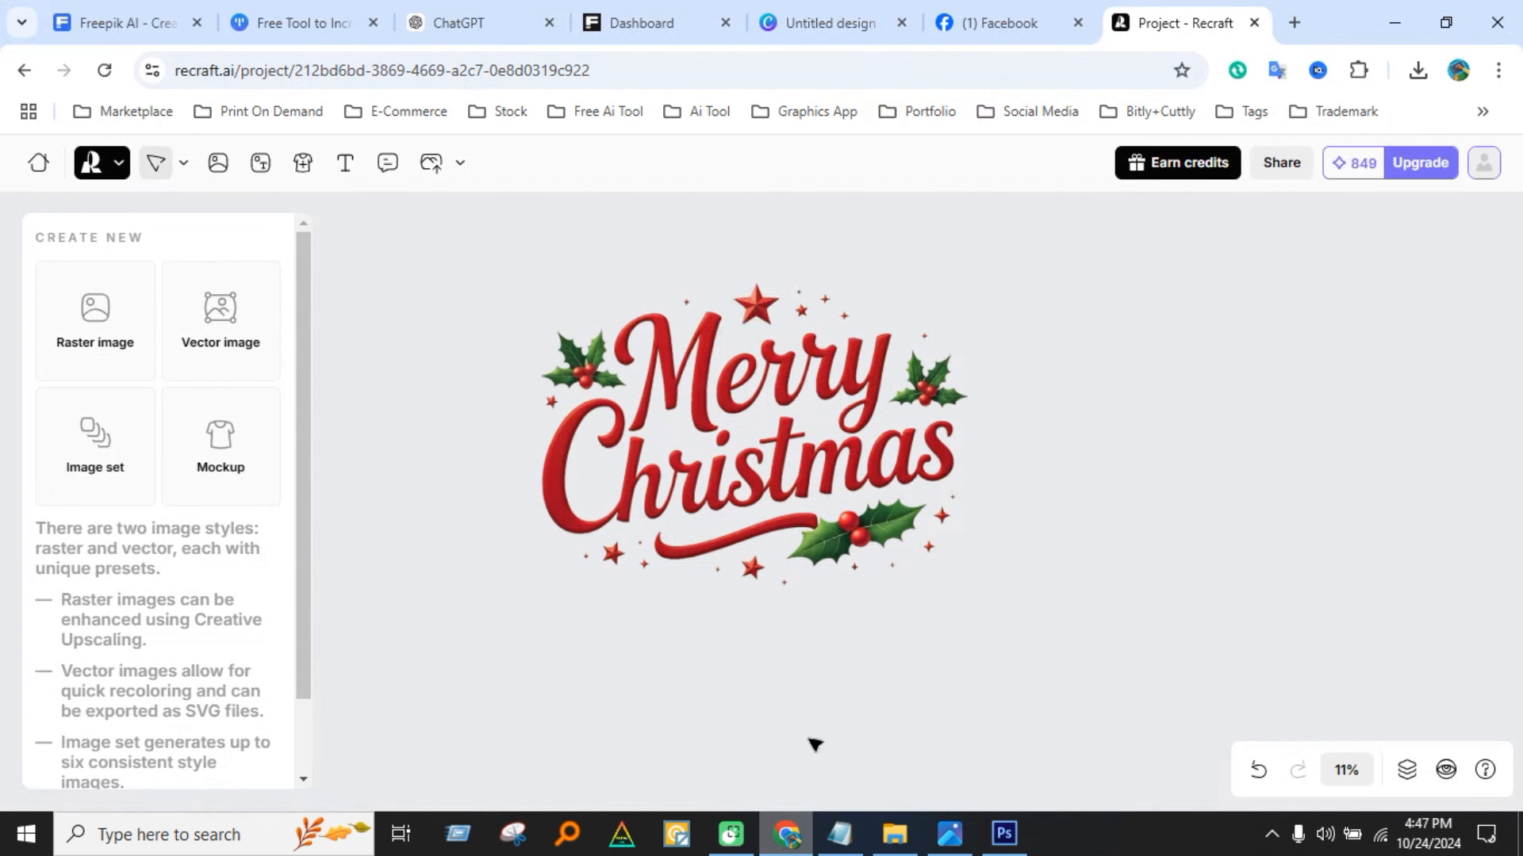
pyautogui.click(1293, 22)
pyautogui.write('freepik png images')
pyautogui.press('Return')
pyautogui.click(393, 301)
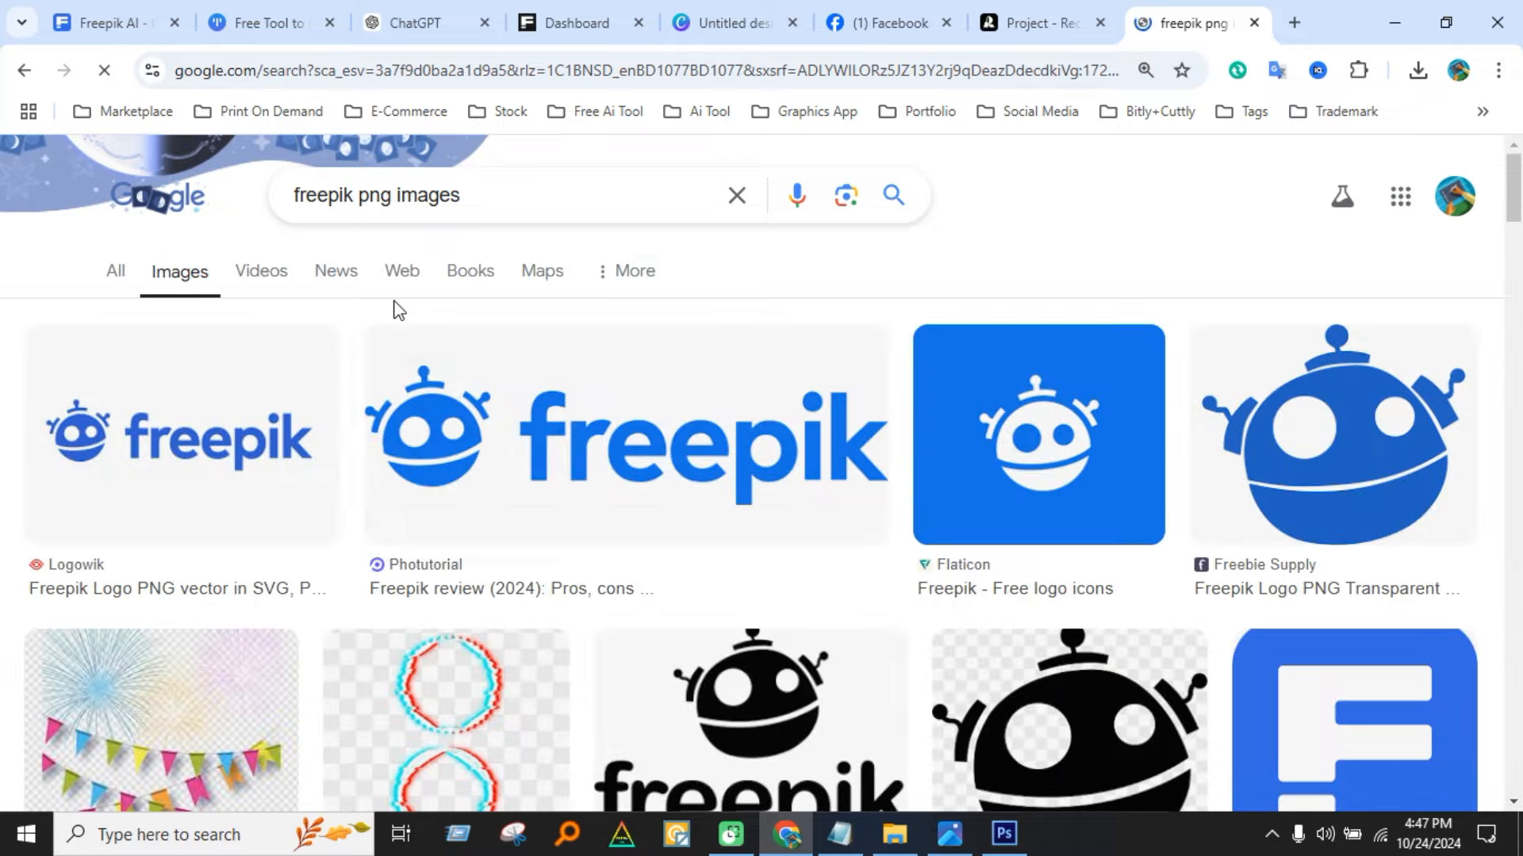
# Browse the image results for transparent-background examples, previewing the hot dog and the red leaf plant.
pyautogui.scroll(-3, 666, 502)
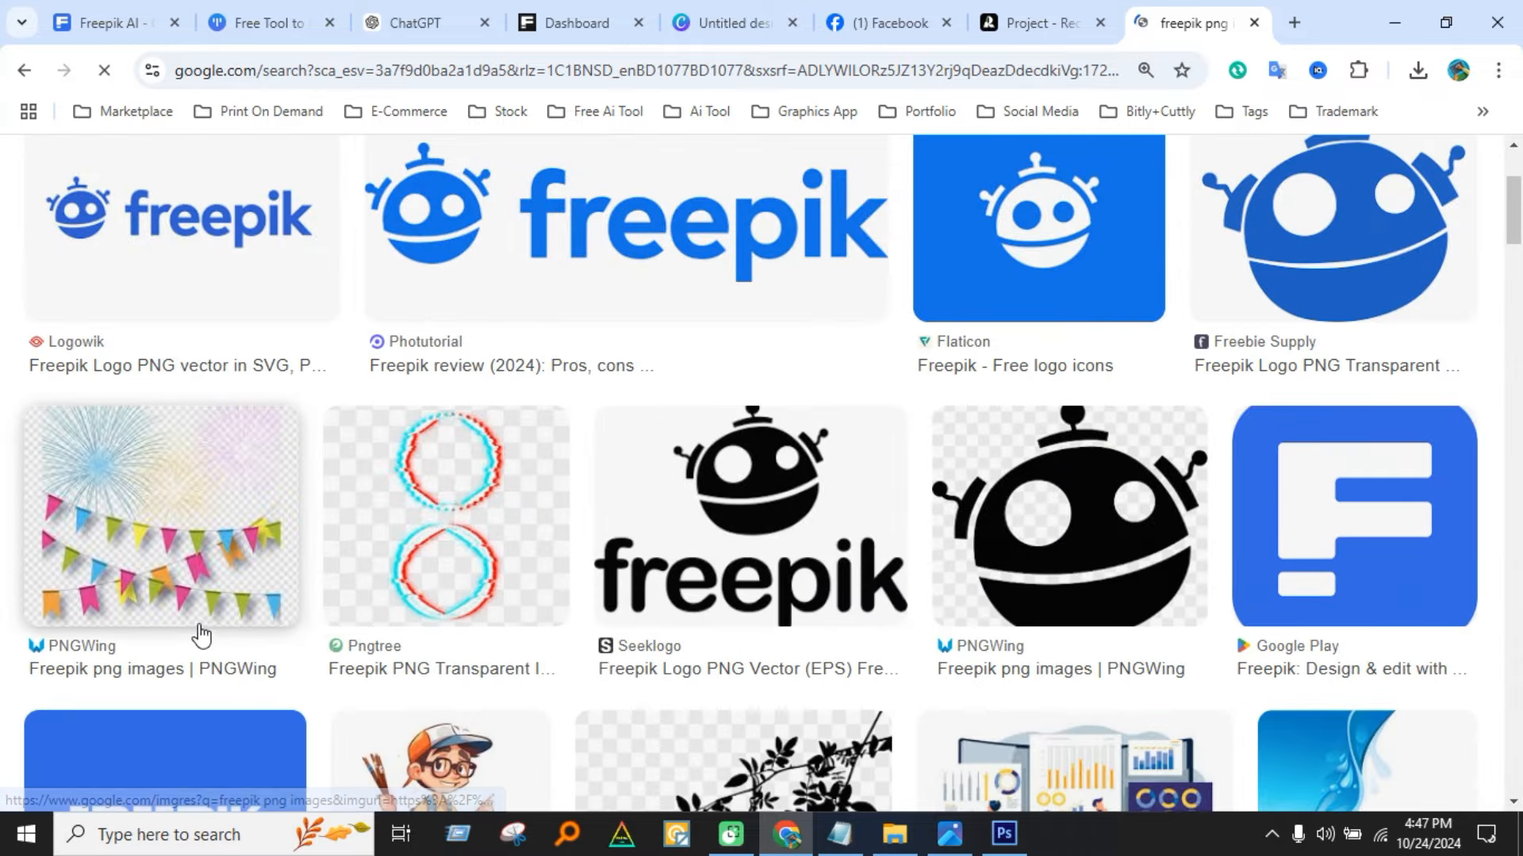
pyautogui.scroll(-2, 1124, 630)
pyautogui.scroll(-4, 1125, 630)
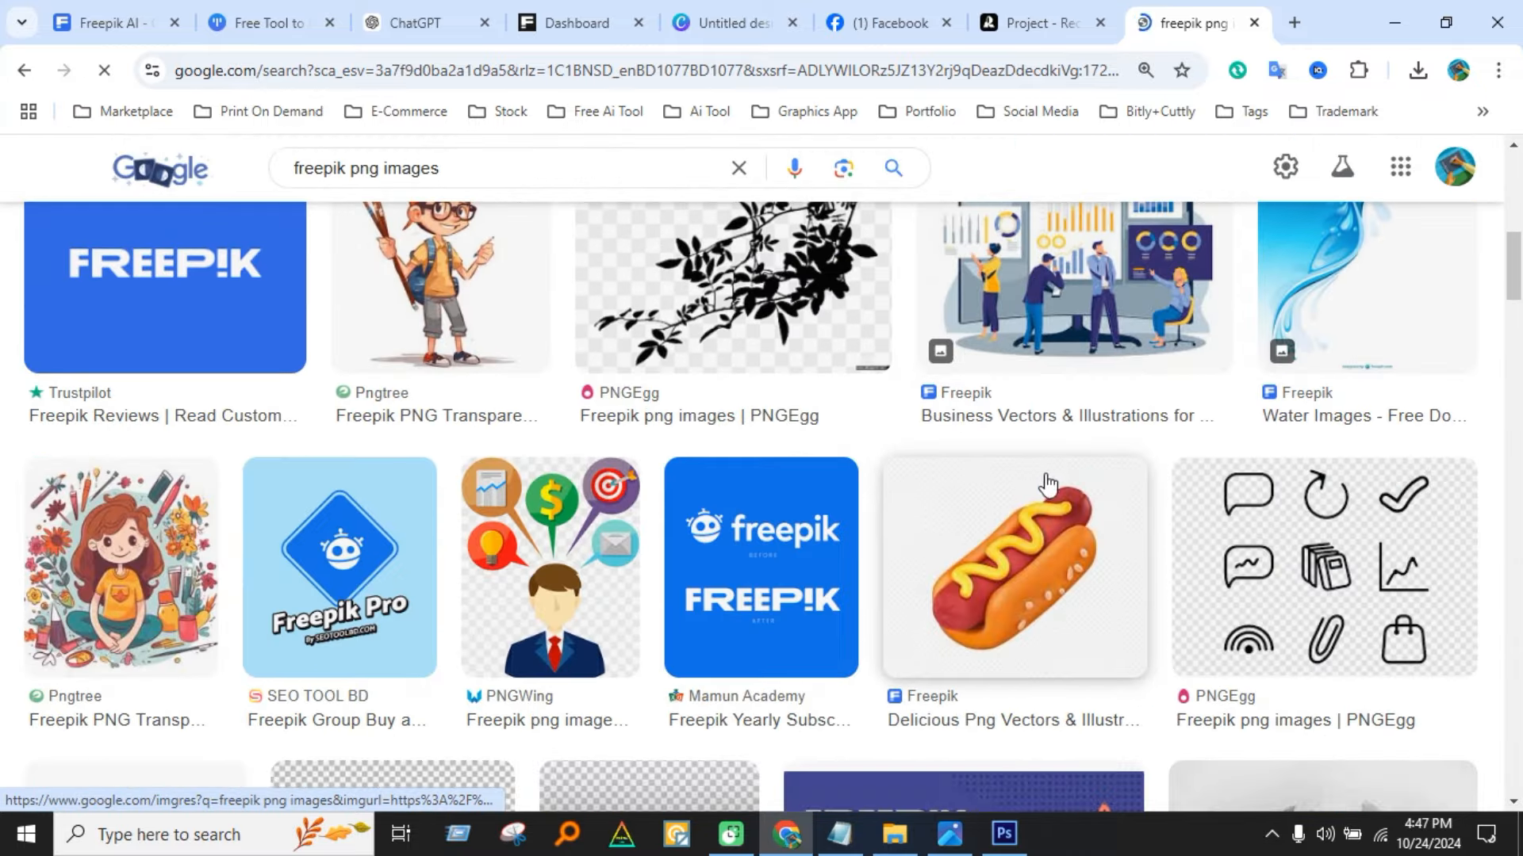
pyautogui.scroll(-3, 1162, 600)
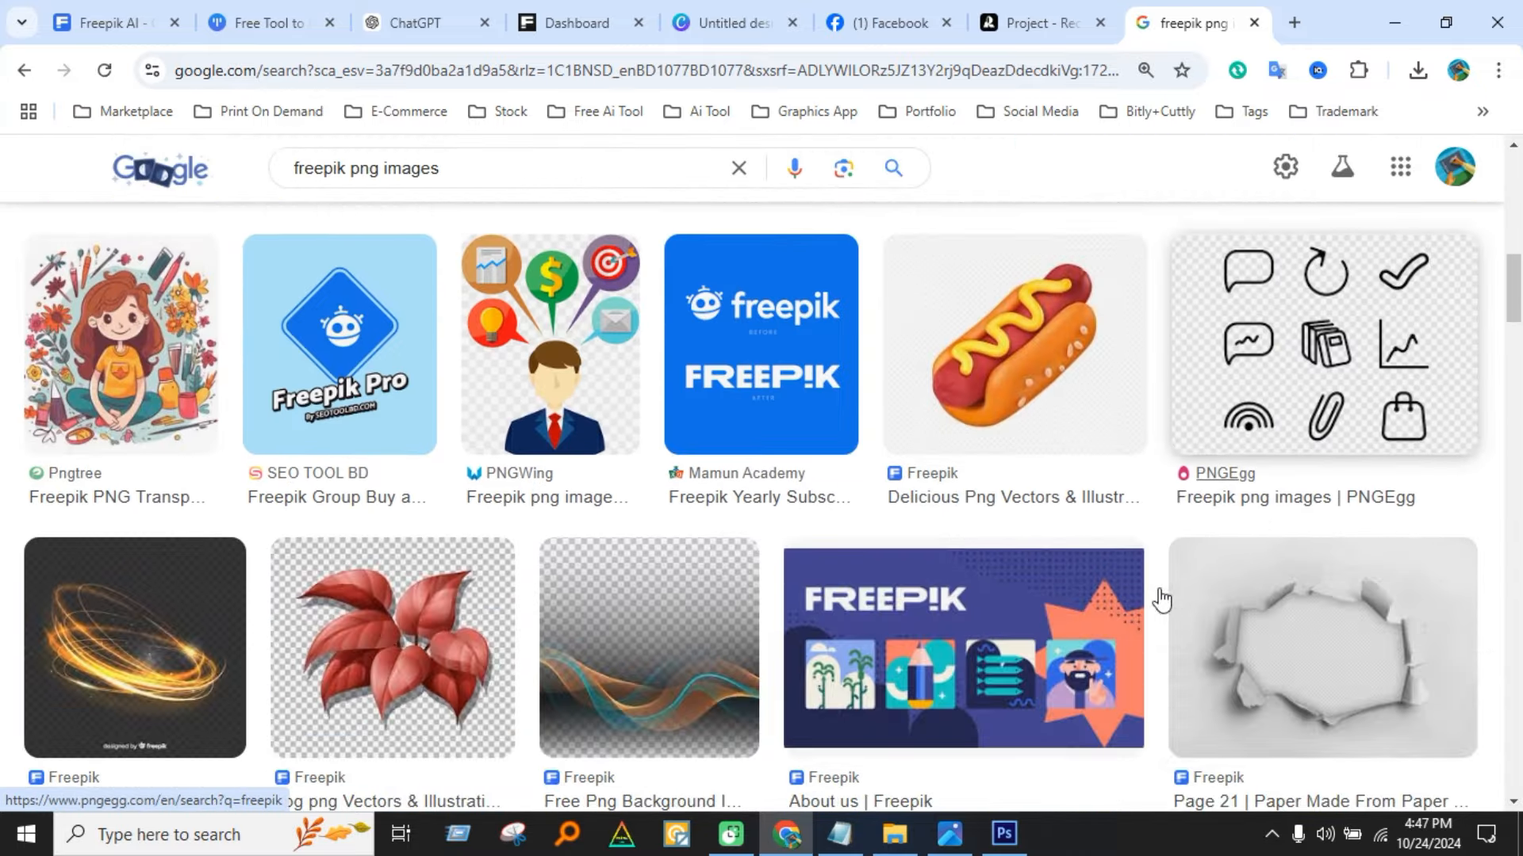
pyautogui.click(965, 387)
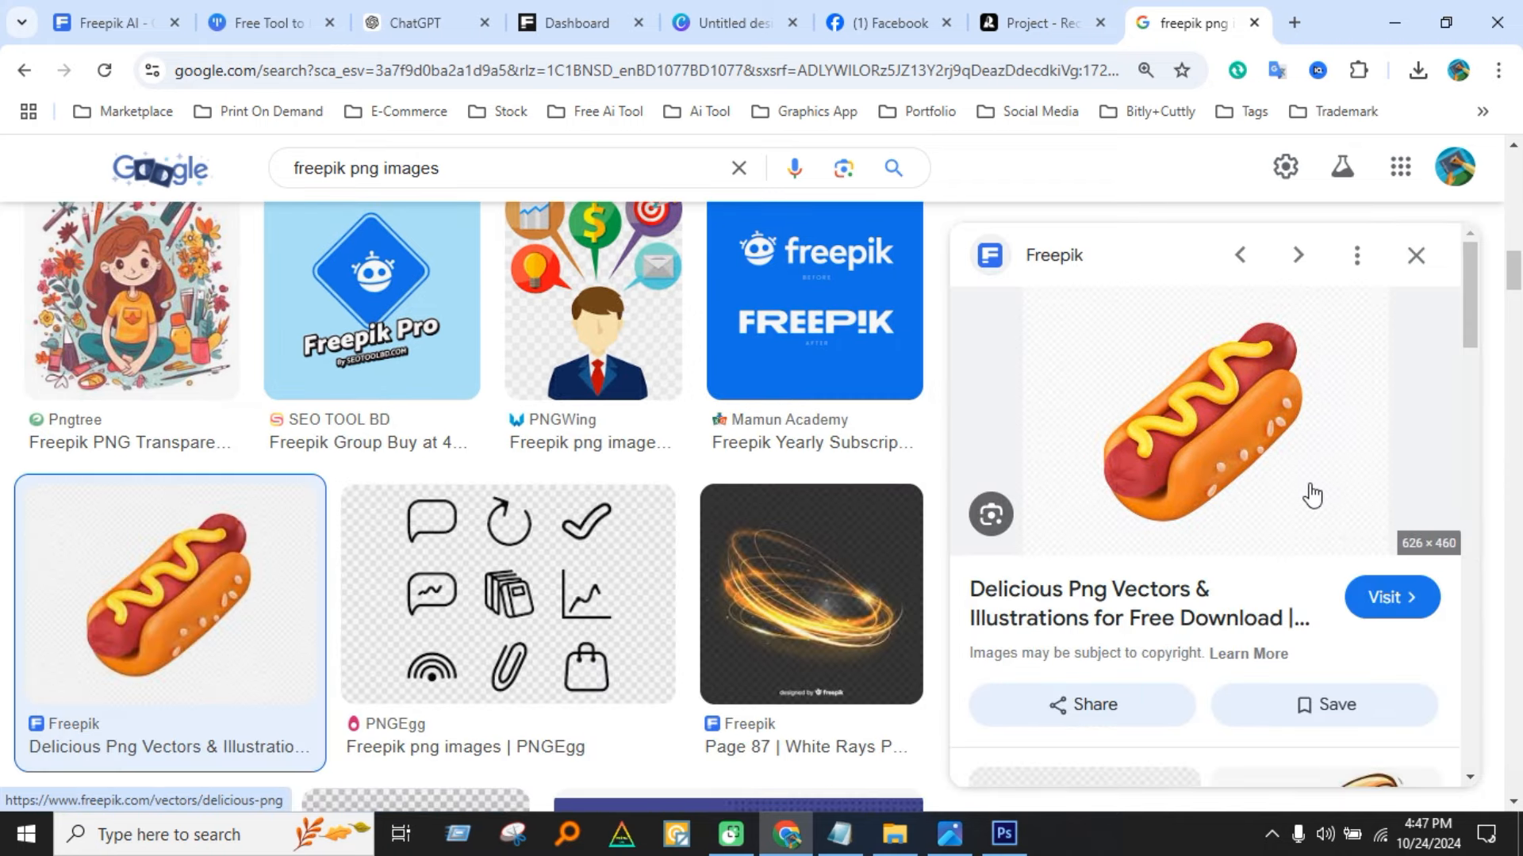
pyautogui.scroll(-5, 1126, 460)
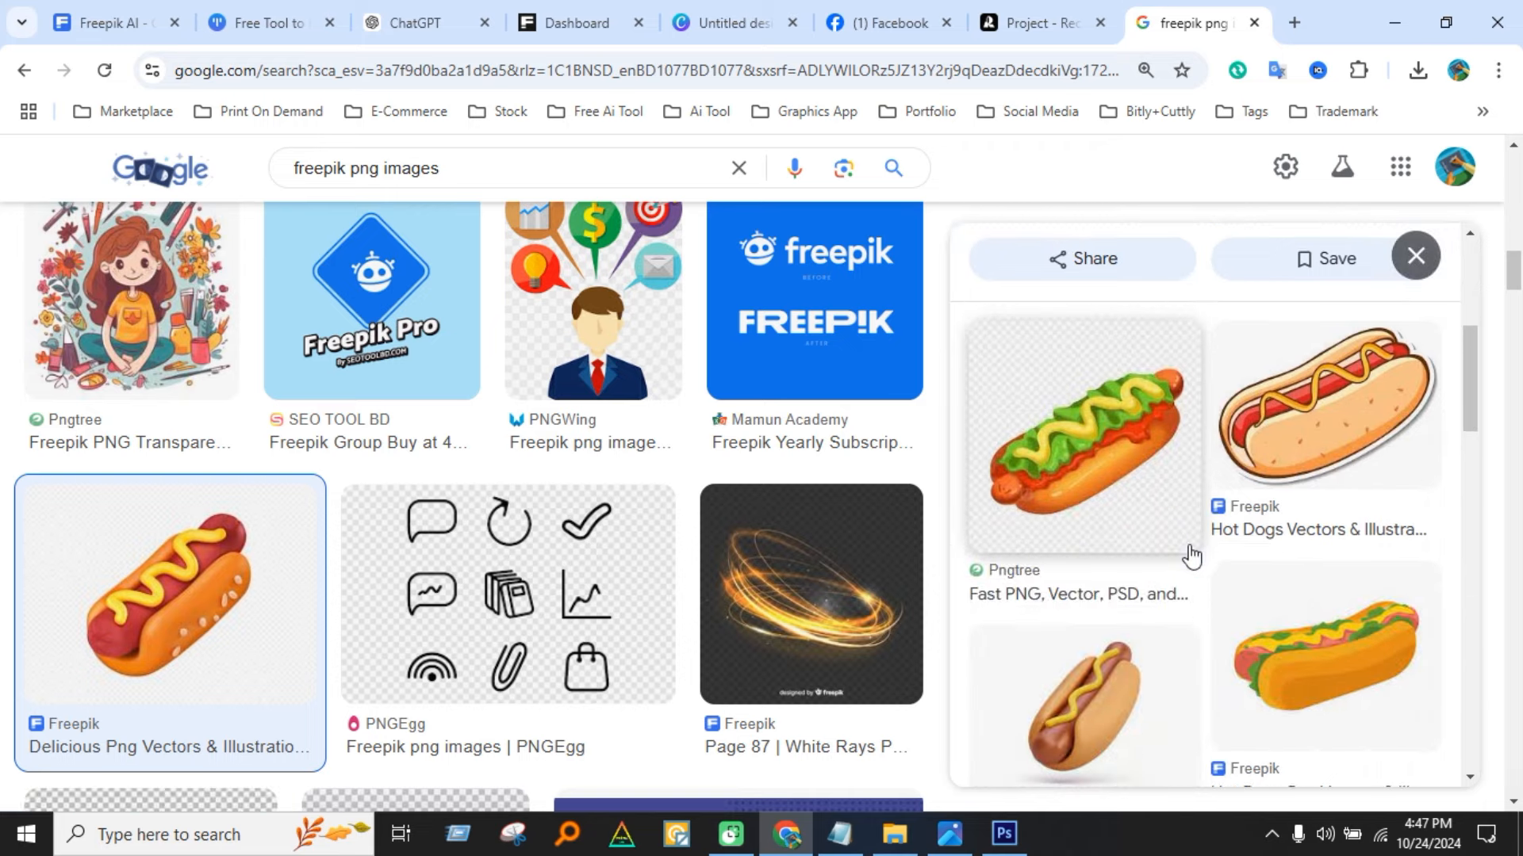
pyautogui.scroll(-5, 1364, 439)
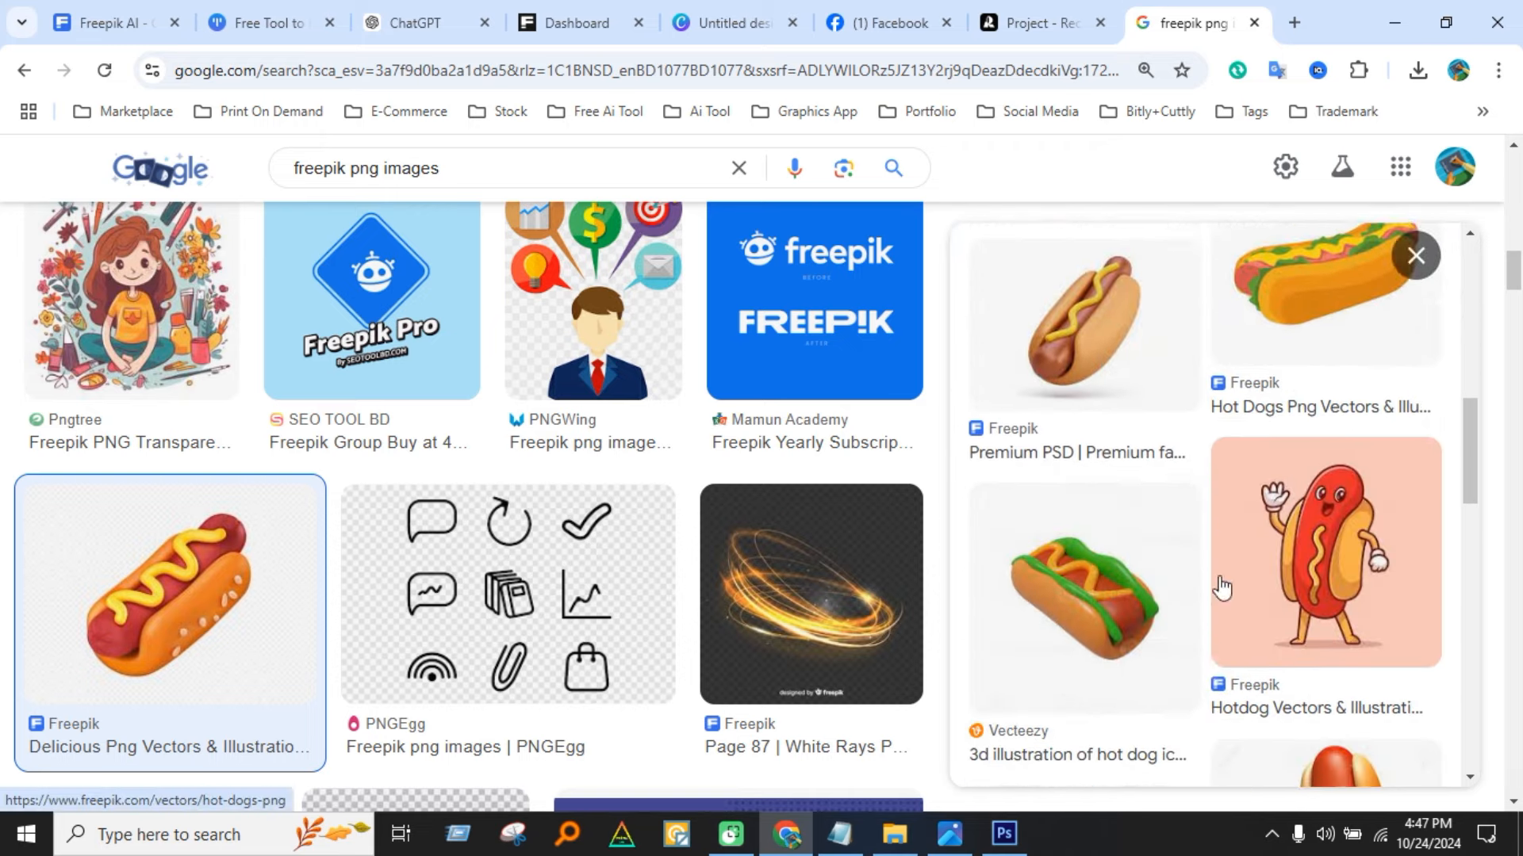
pyautogui.scroll(-4, 655, 569)
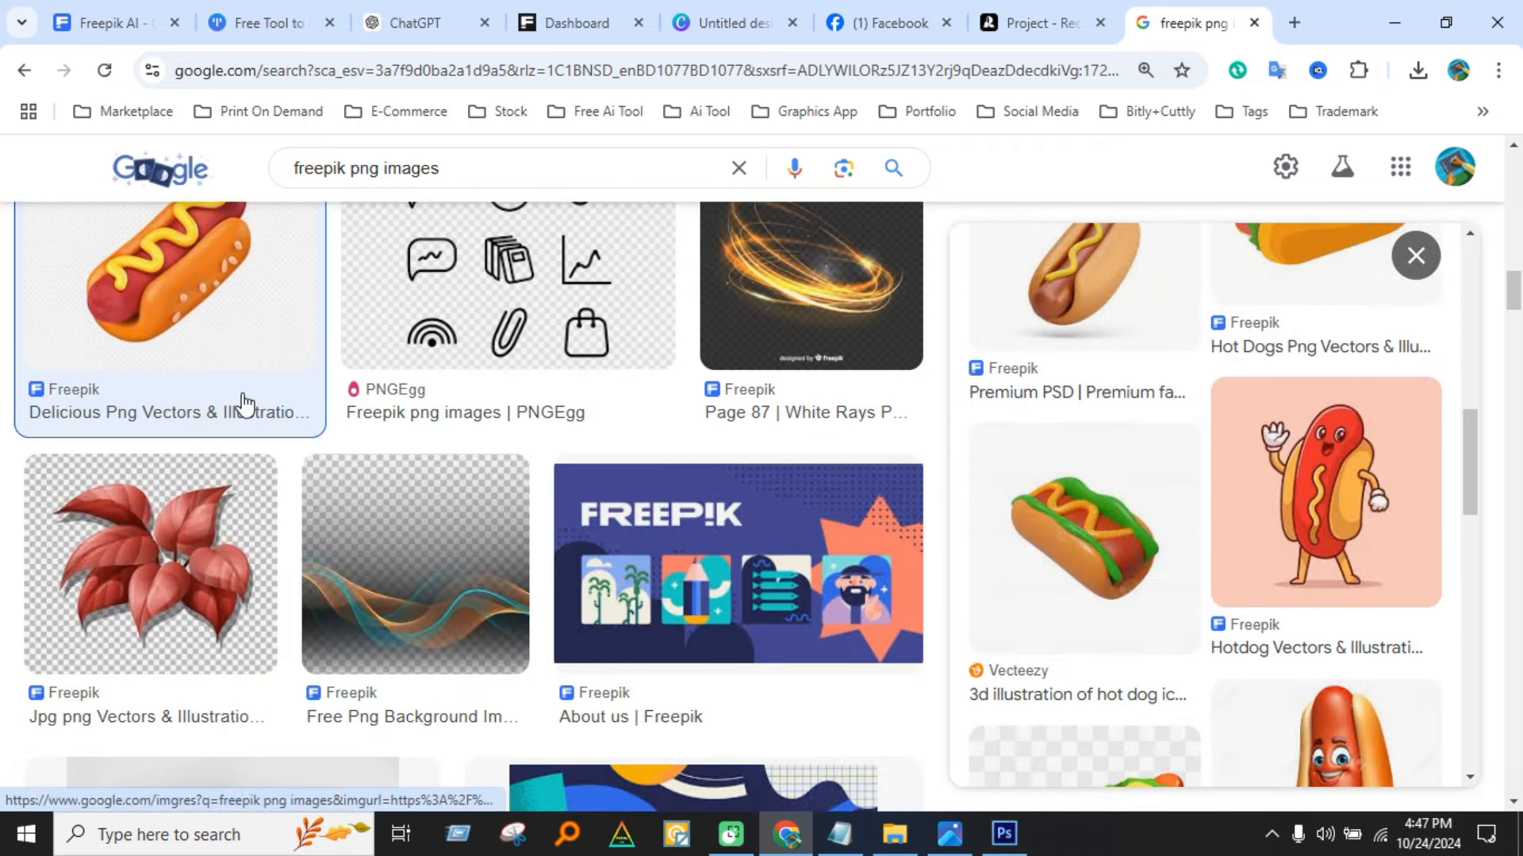
pyautogui.click(166, 617)
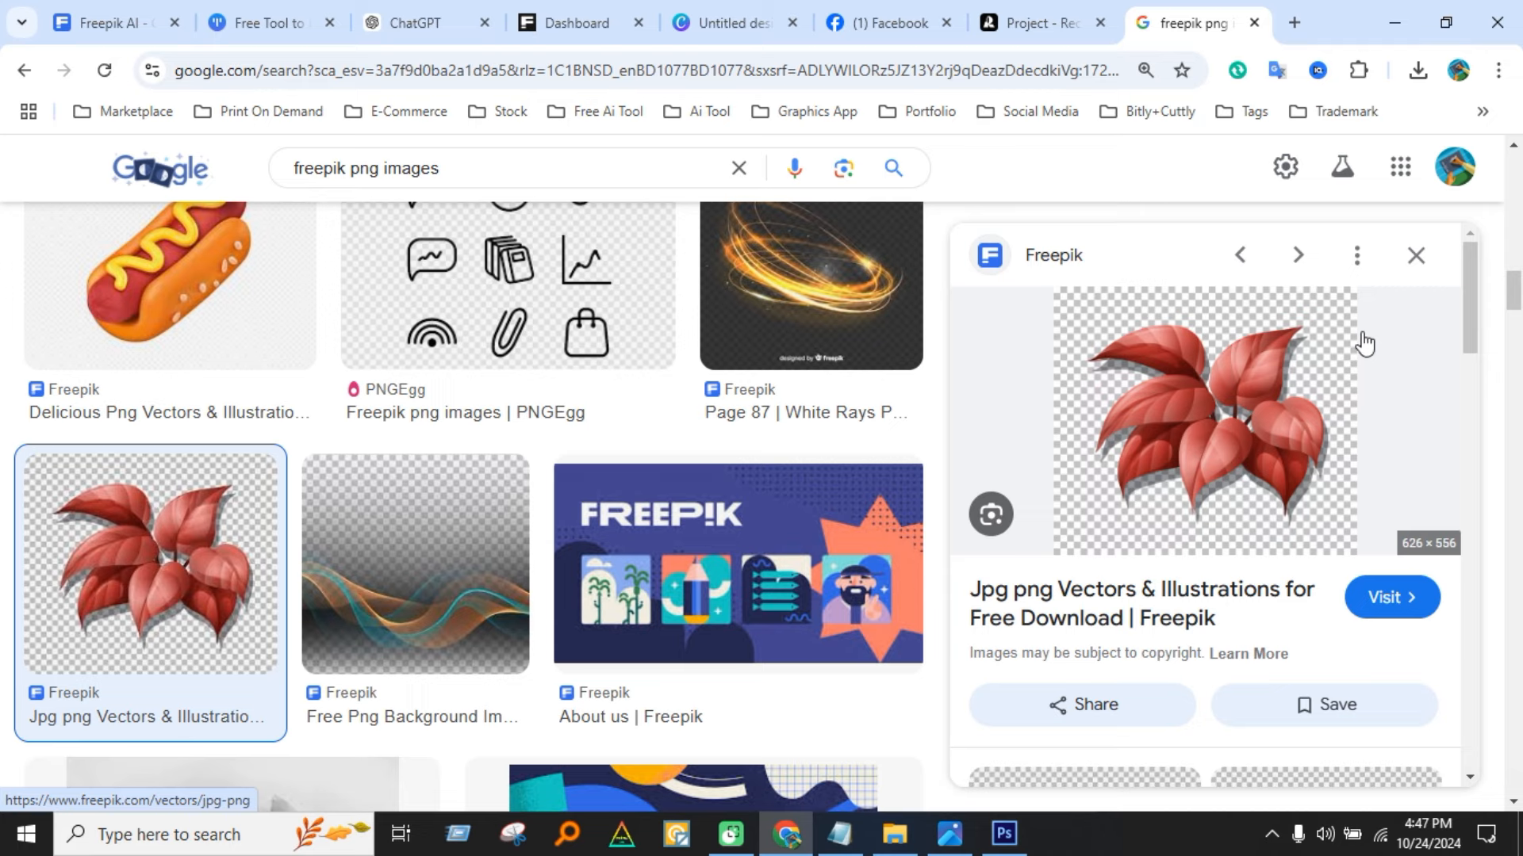
# Open the red tropical plant image on Freepik, inspect its checkered background, and close the image view.
pyautogui.click(1215, 441)
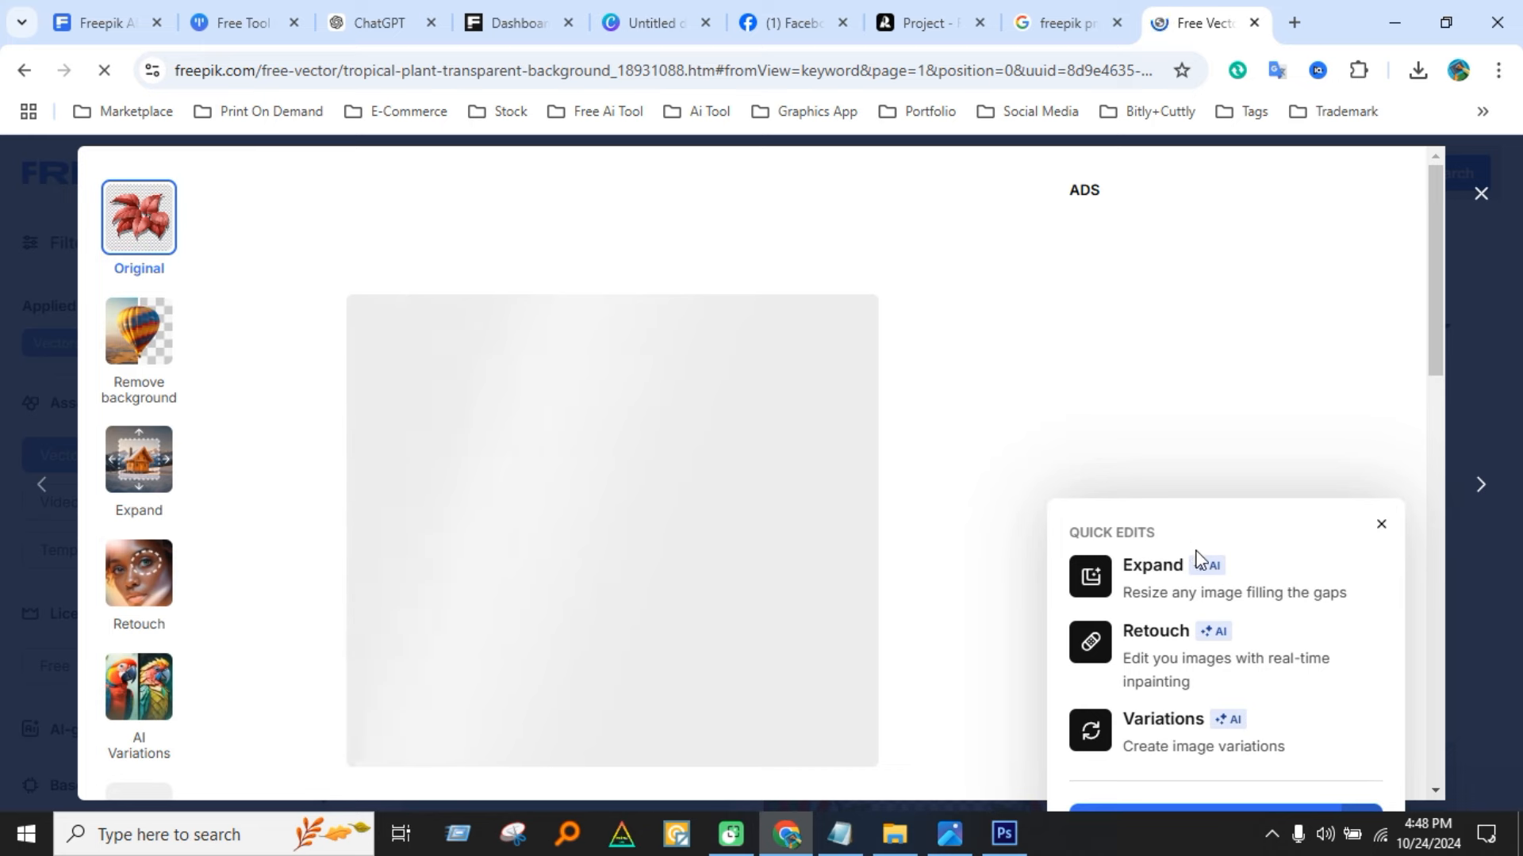
pyautogui.moveTo(1425, 377); pyautogui.dragTo(1439, 450)
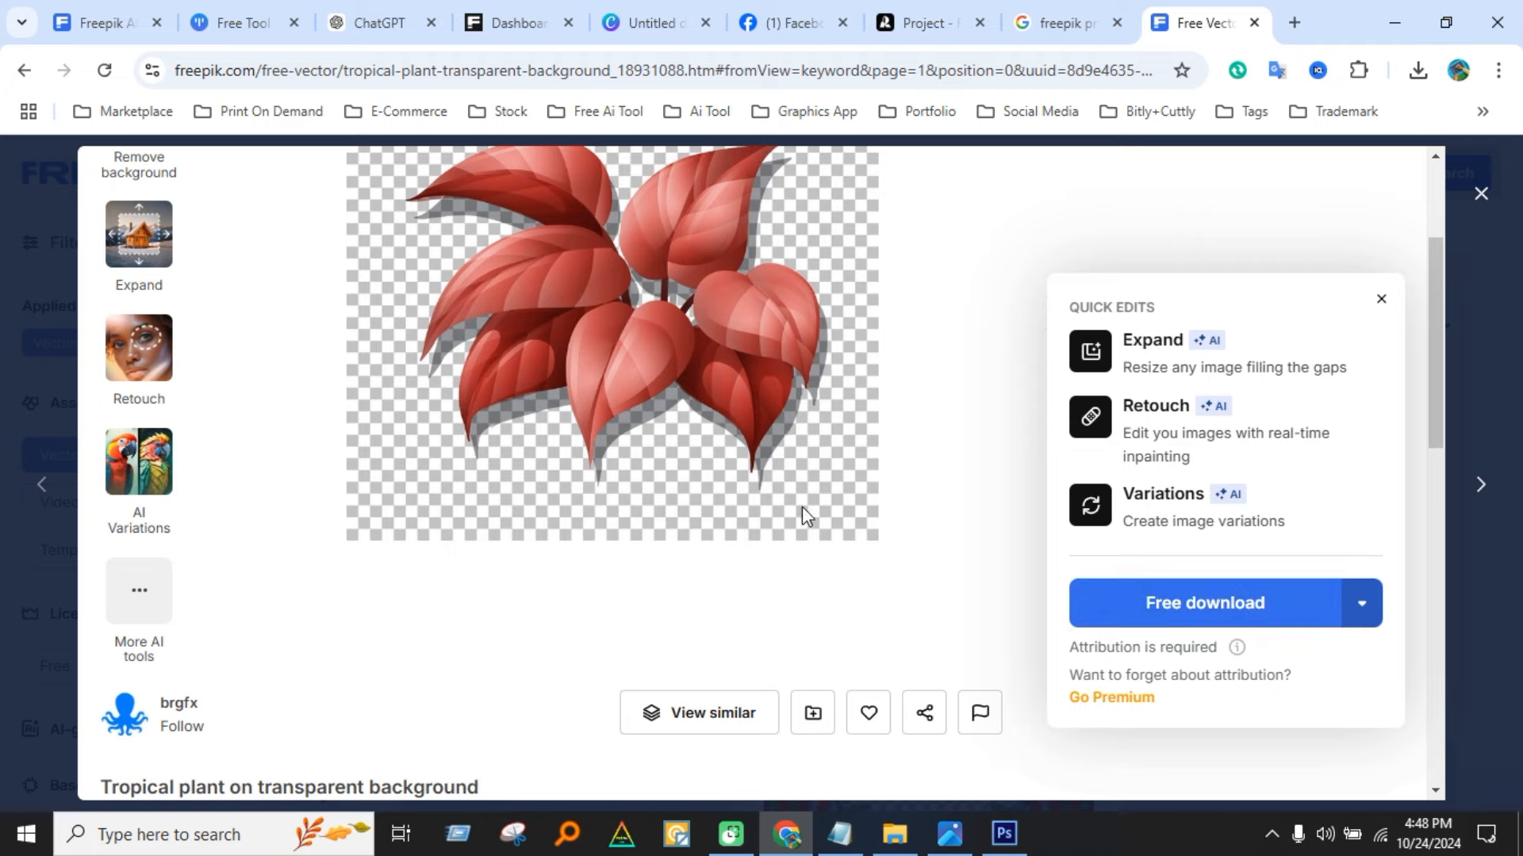
pyautogui.click(1481, 193)
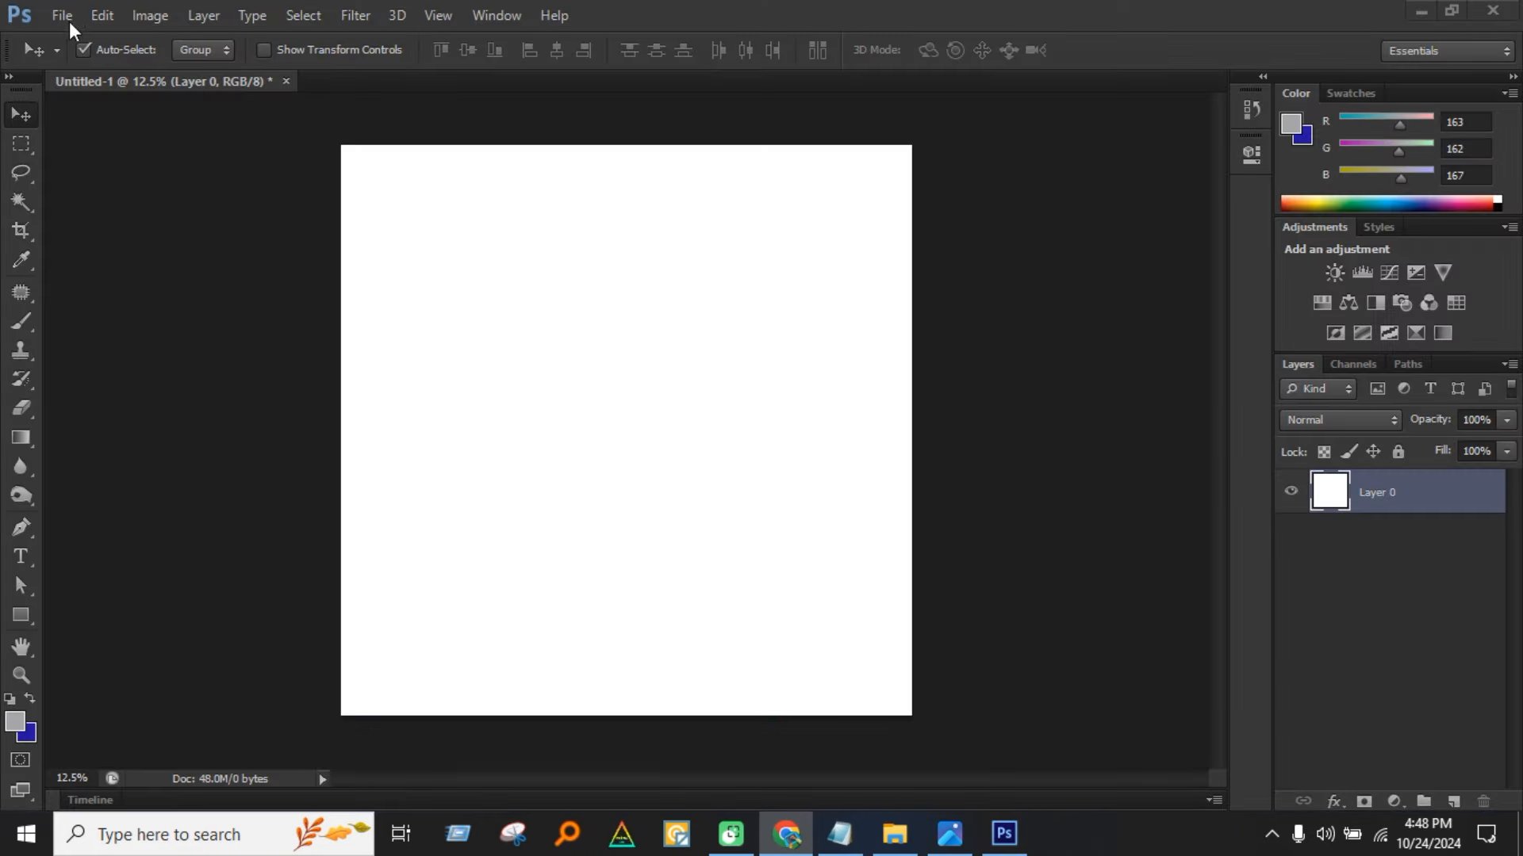
pyautogui.click(65, 18)
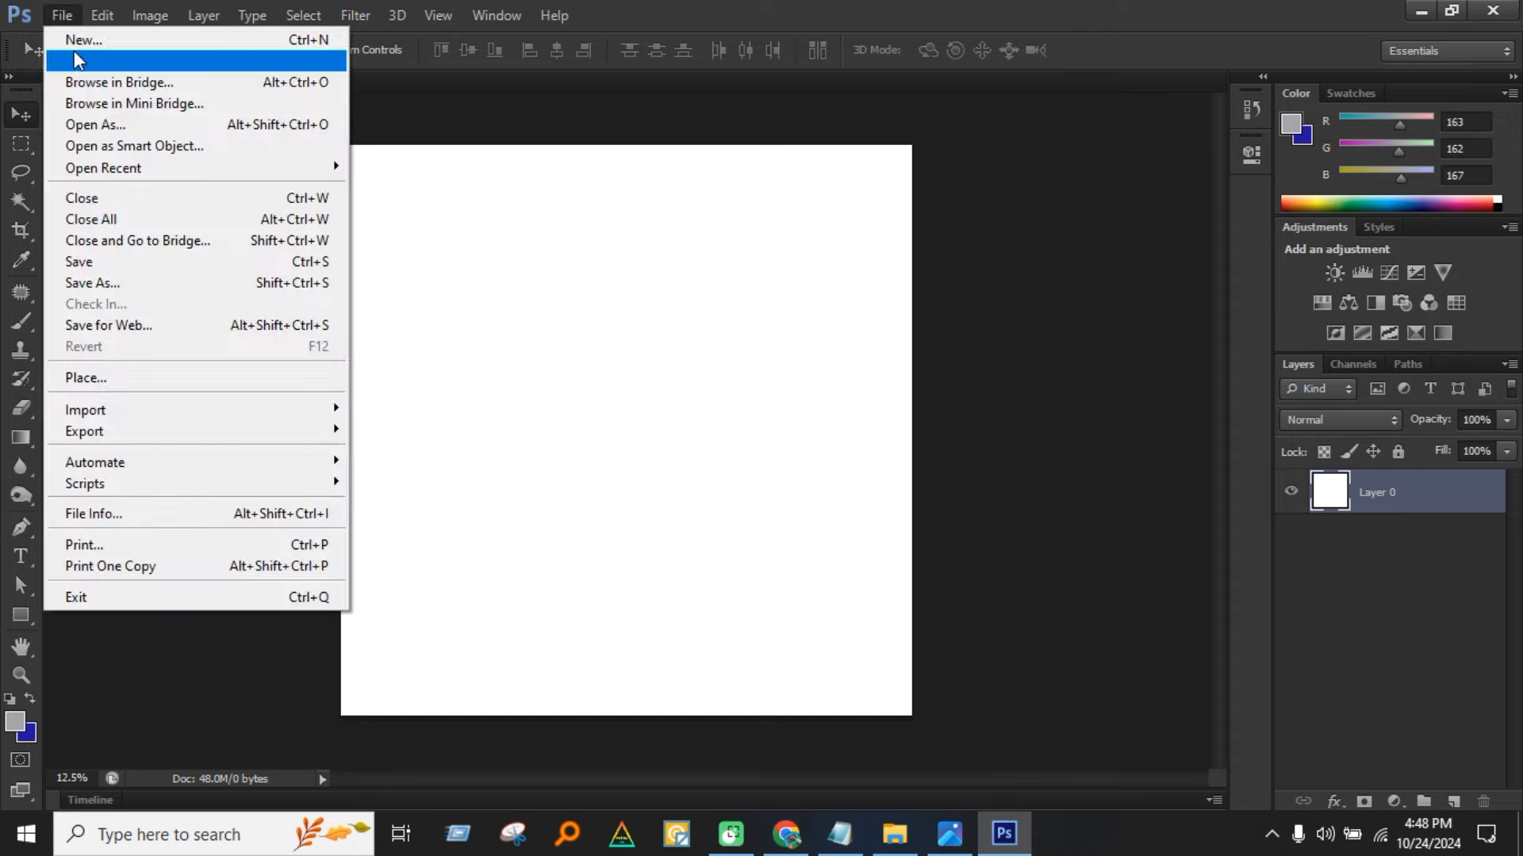
pyautogui.click(74, 50)
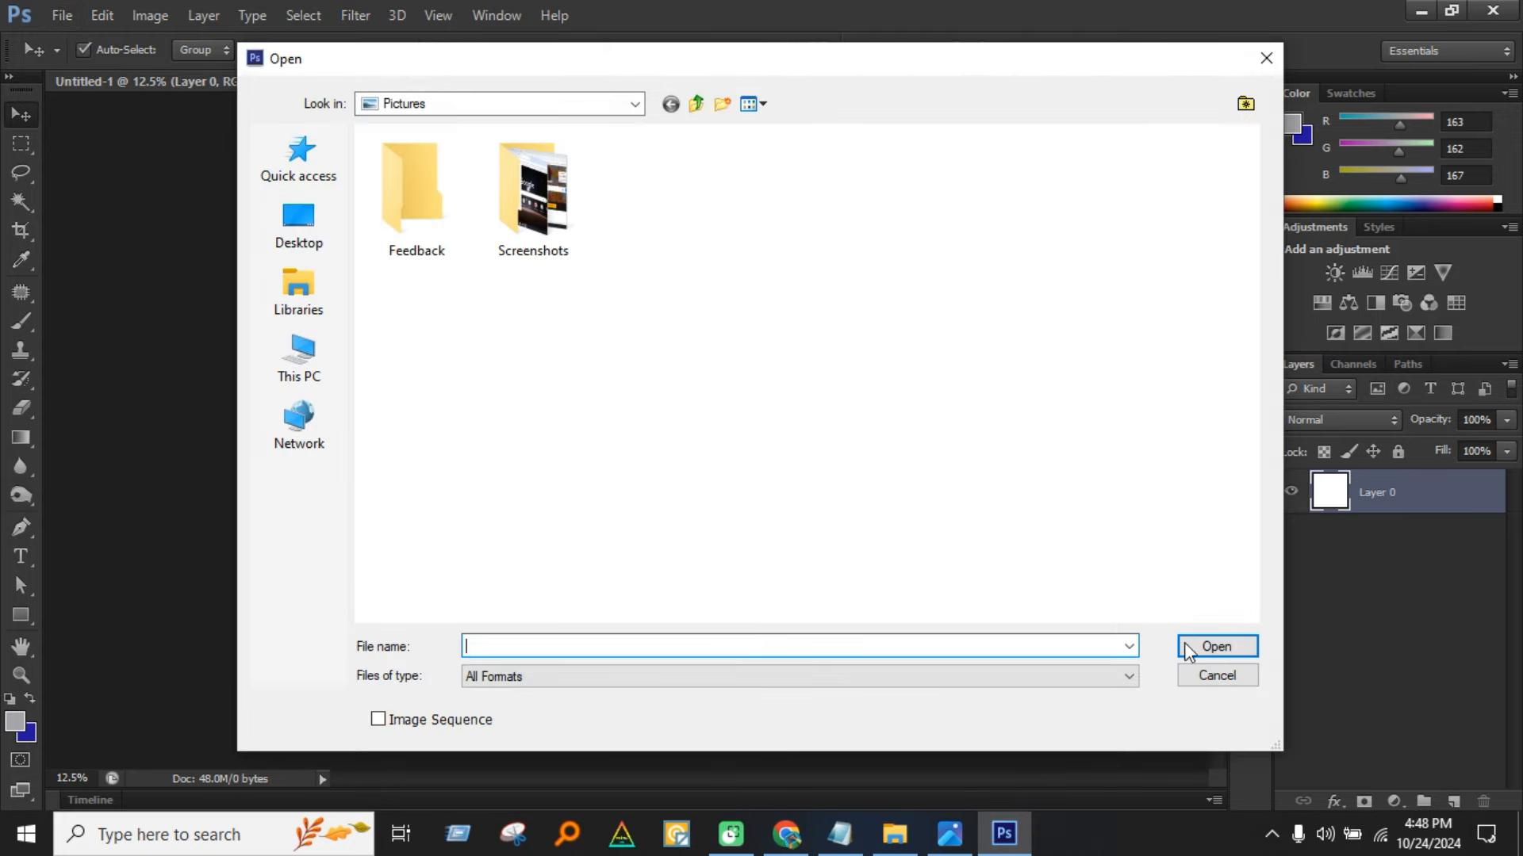
pyautogui.click(1210, 676)
# Switch to Chrome and open a new tab.
pyautogui.click(786, 835)
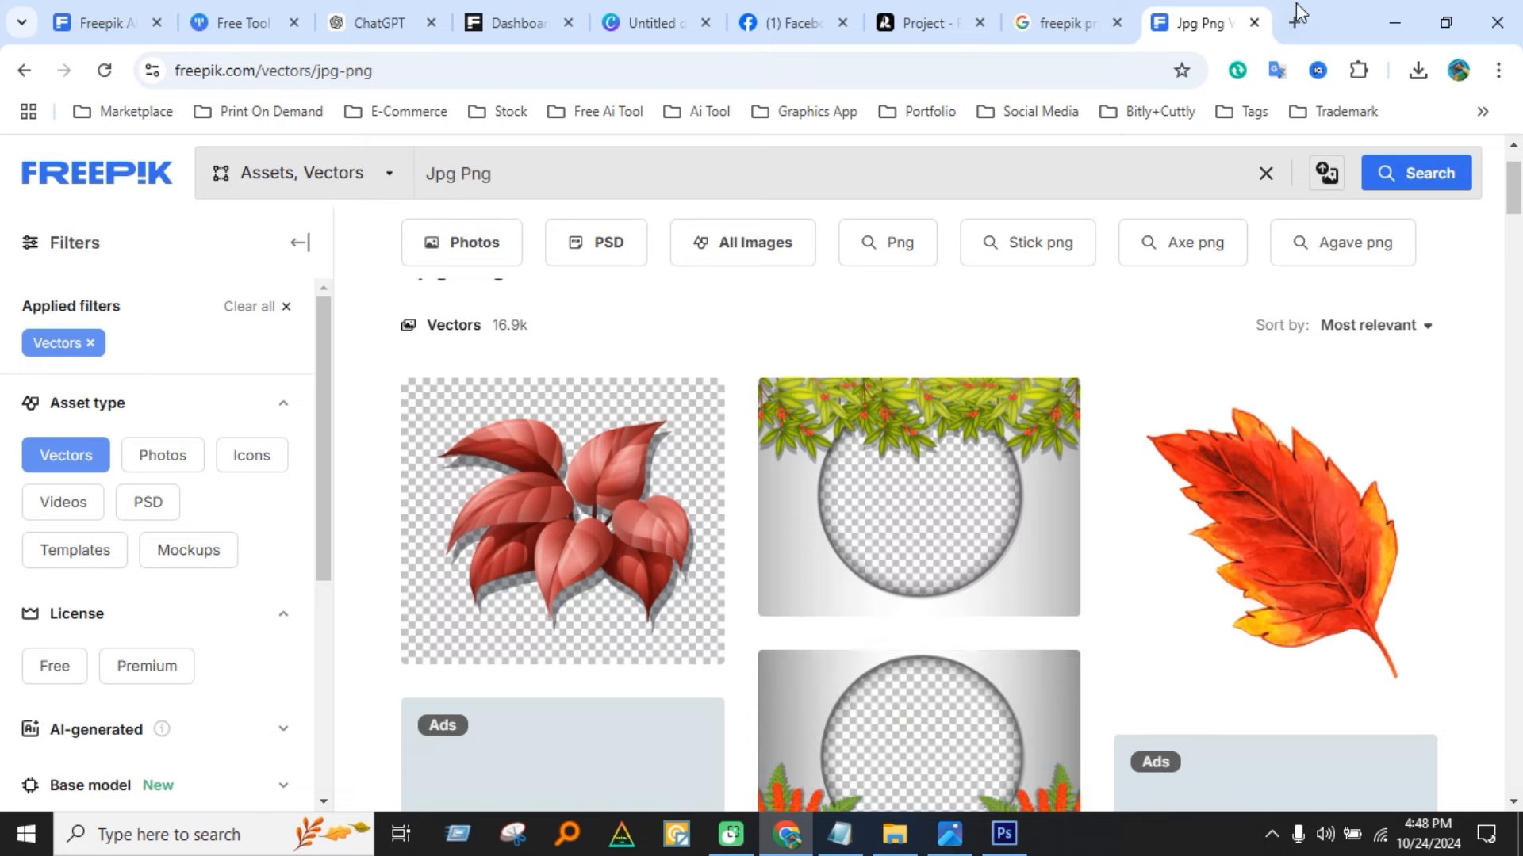
pyautogui.click(1293, 22)
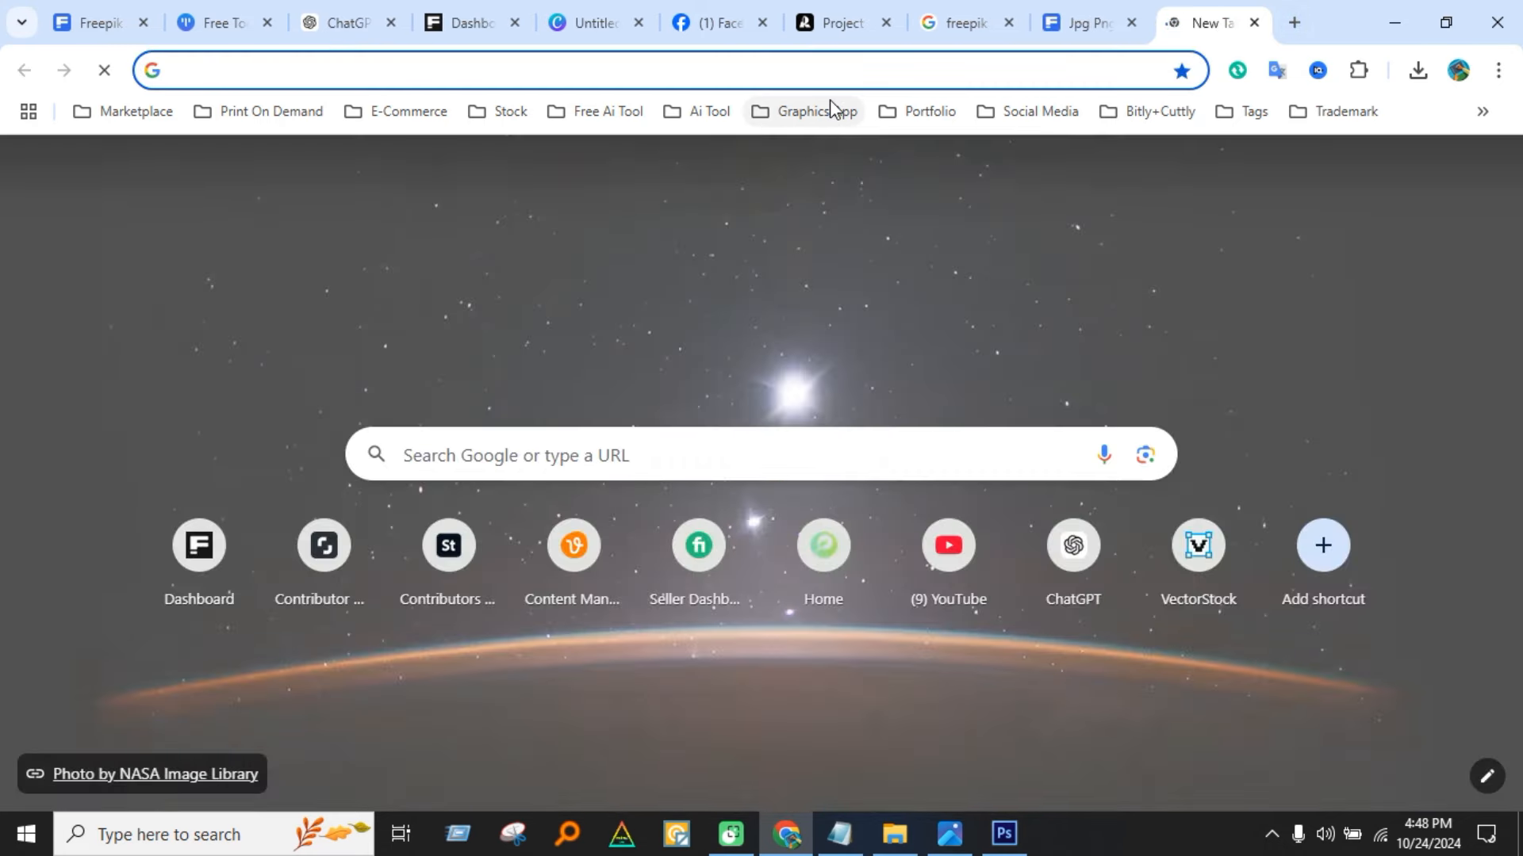
pyautogui.write('translate.google.com/?sl=auto&tl=bn&op=translate')
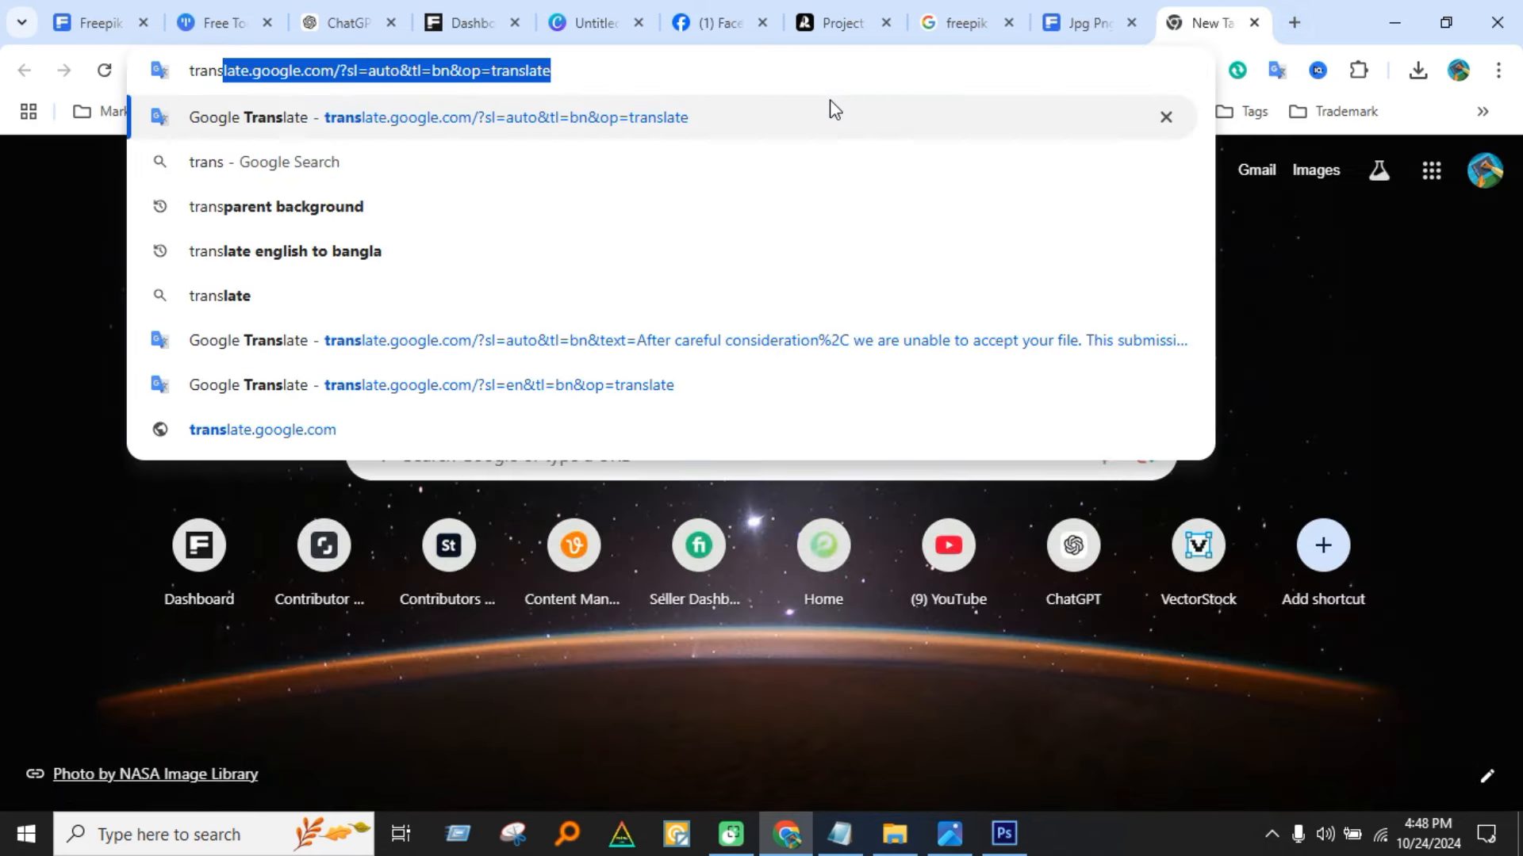
pyautogui.click(407, 230)
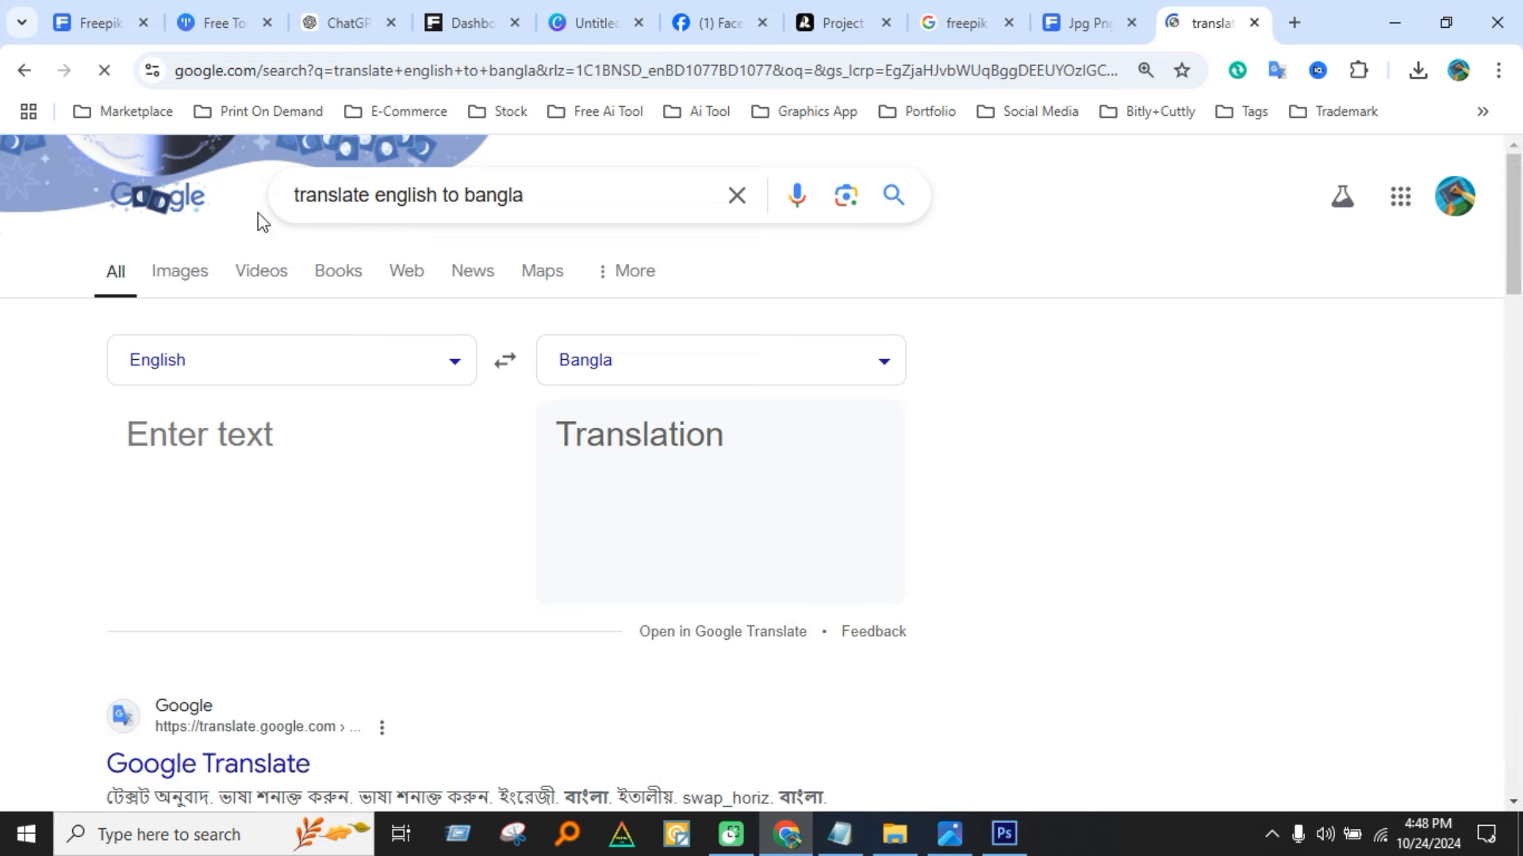
pyautogui.click(24, 70)
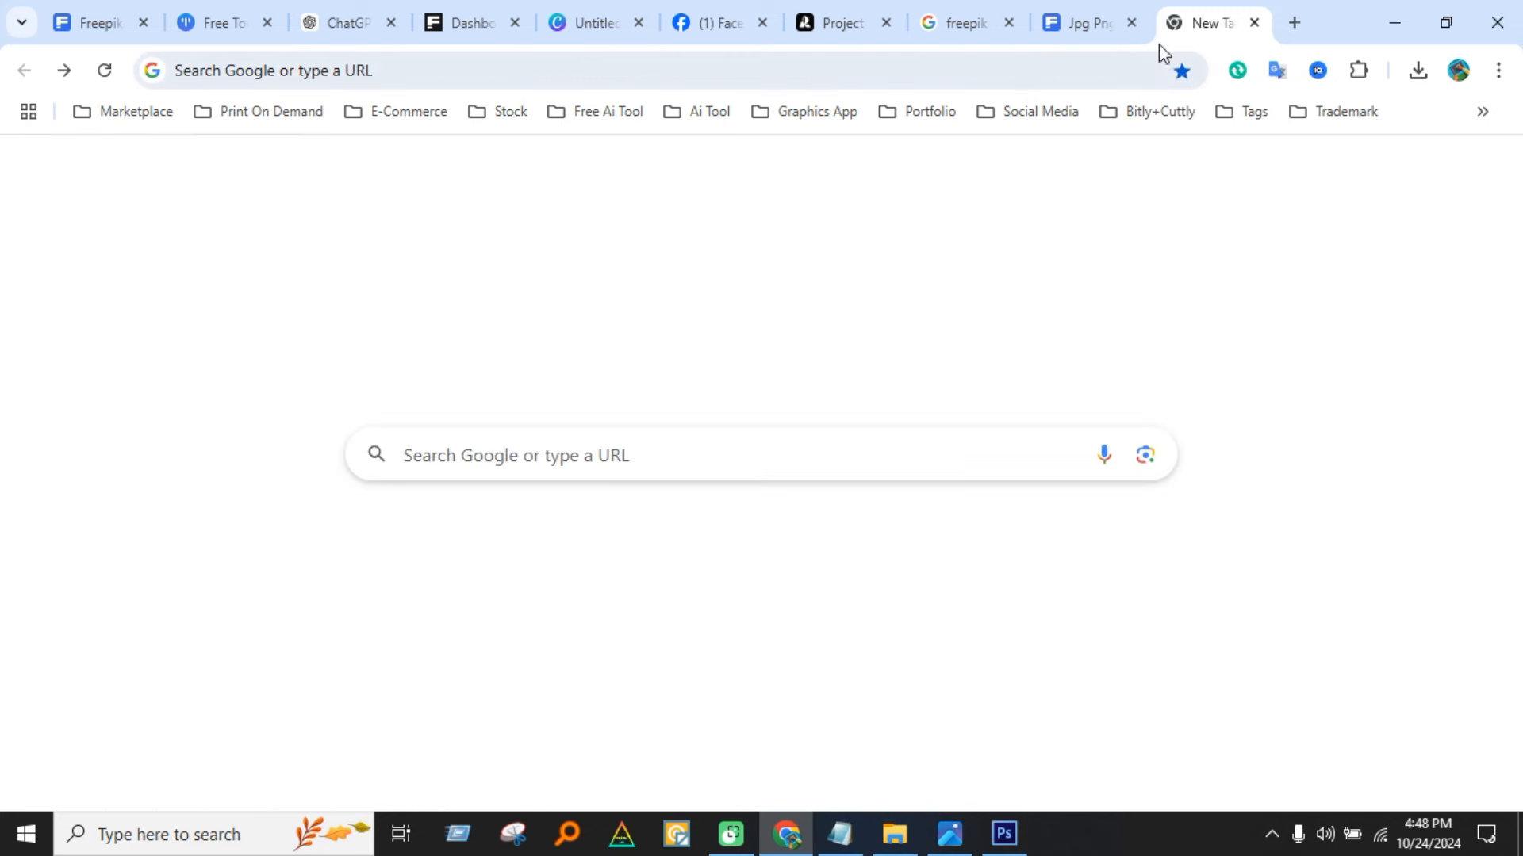
# Search Google for "transparent background" and show the image results.
pyautogui.click(597, 468)
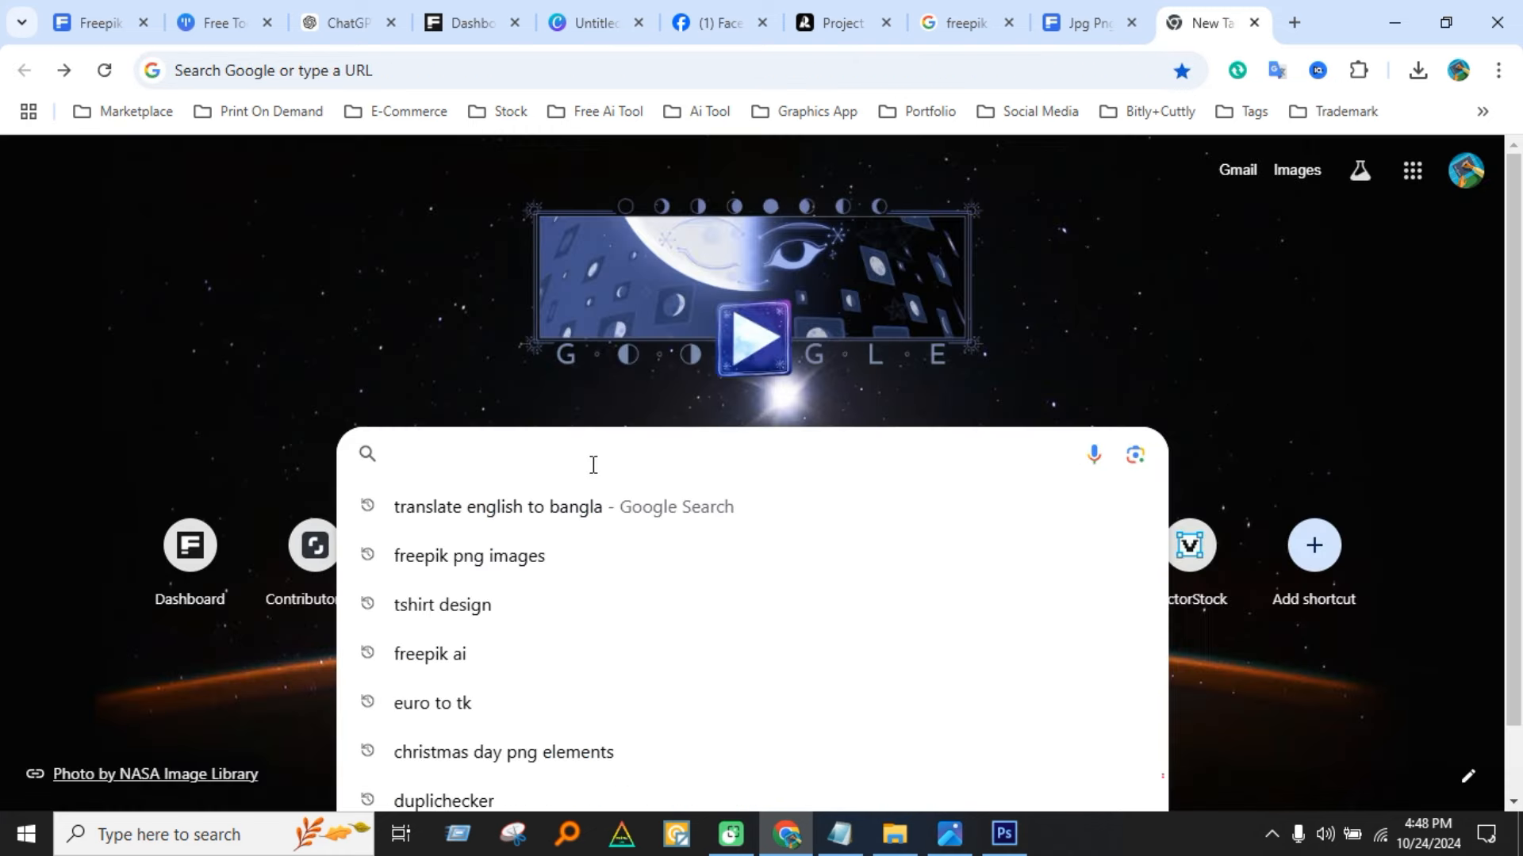
pyautogui.write('tra')
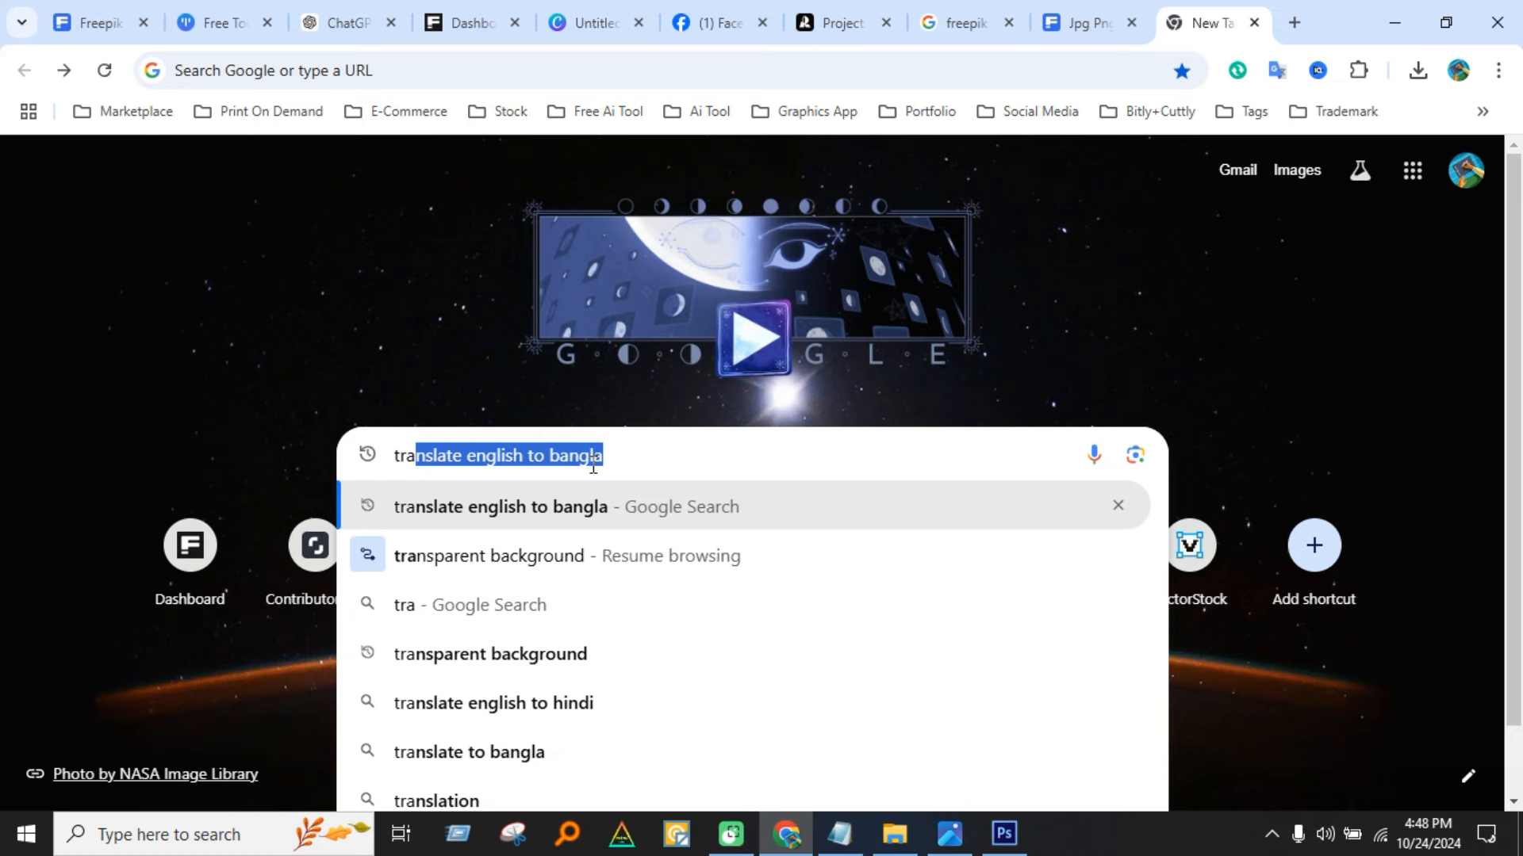
pyautogui.click(525, 654)
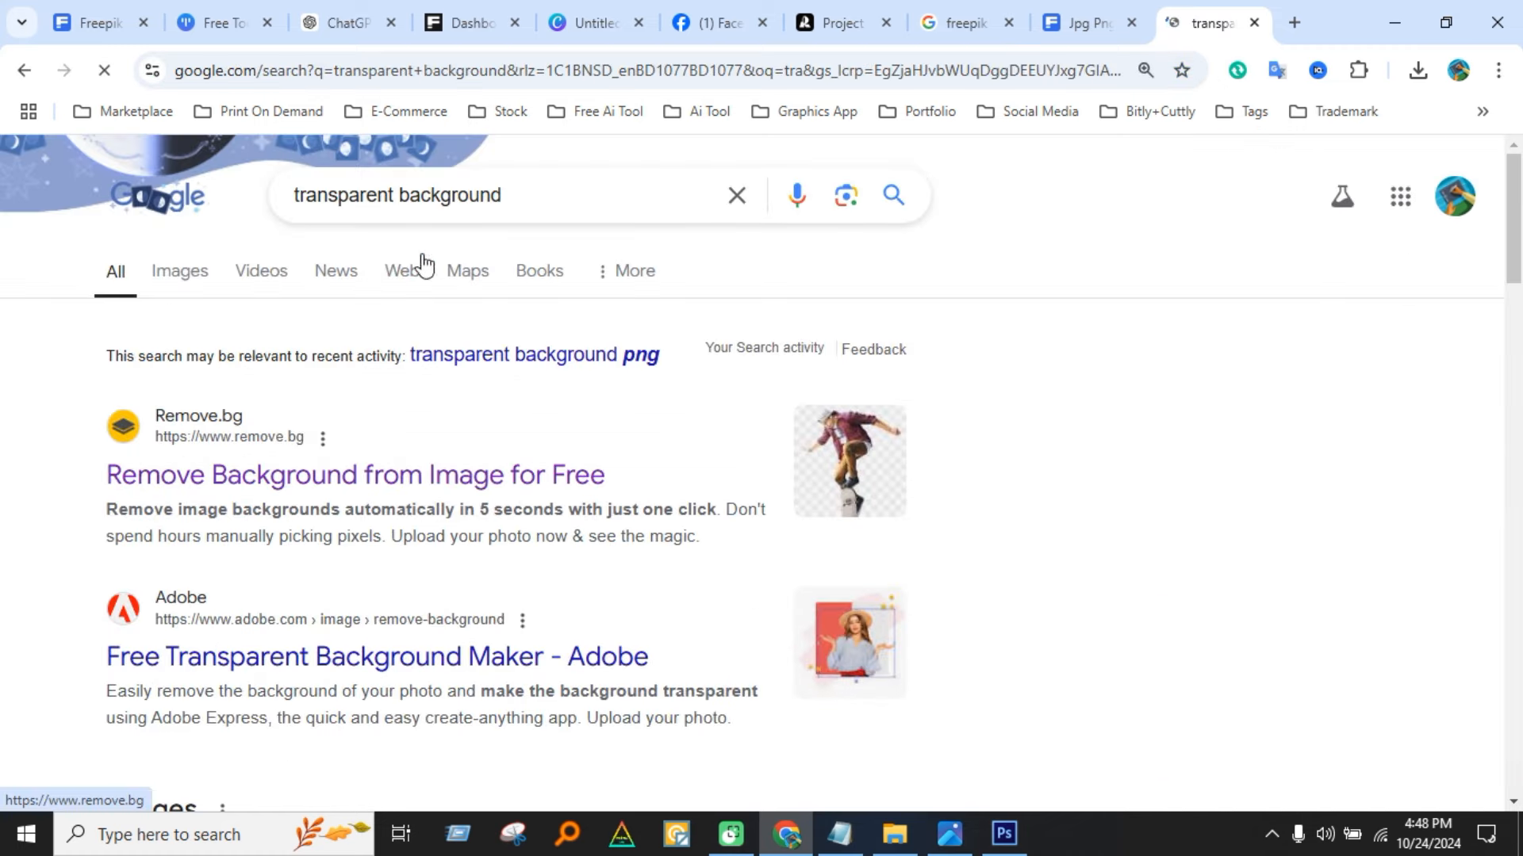
pyautogui.click(187, 273)
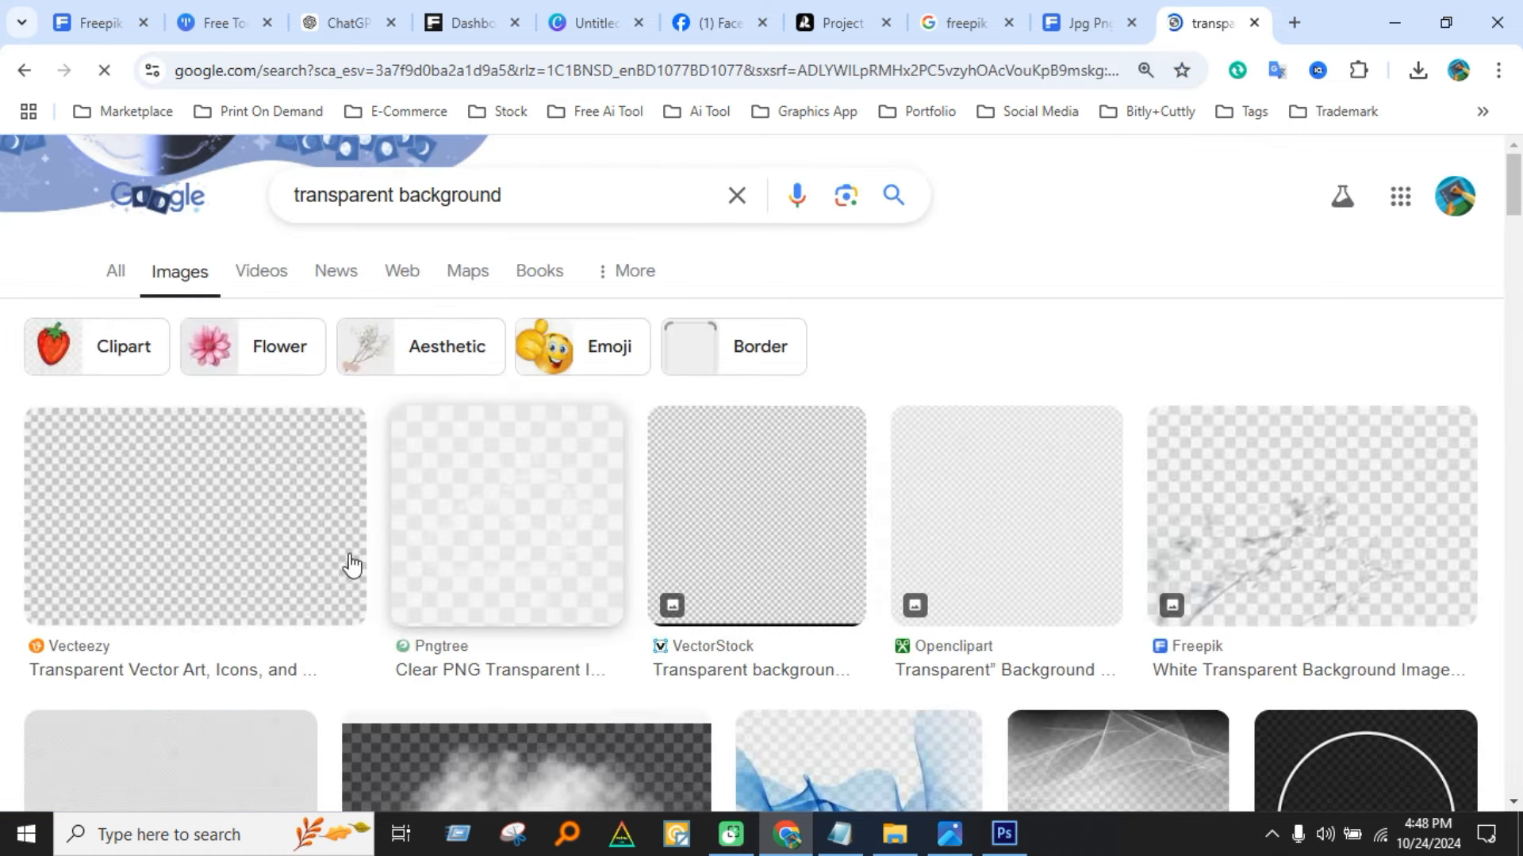
# Save the Vecteezy checkered grid image as transparent-grid-pattern-for-background-vector.jpg and switch back to Photoshop.
pyautogui.scroll(-3, 809, 537)
pyautogui.click(195, 294)
pyautogui.rightClick(1150, 420)
pyautogui.click(1221, 559)
pyautogui.click(610, 500)
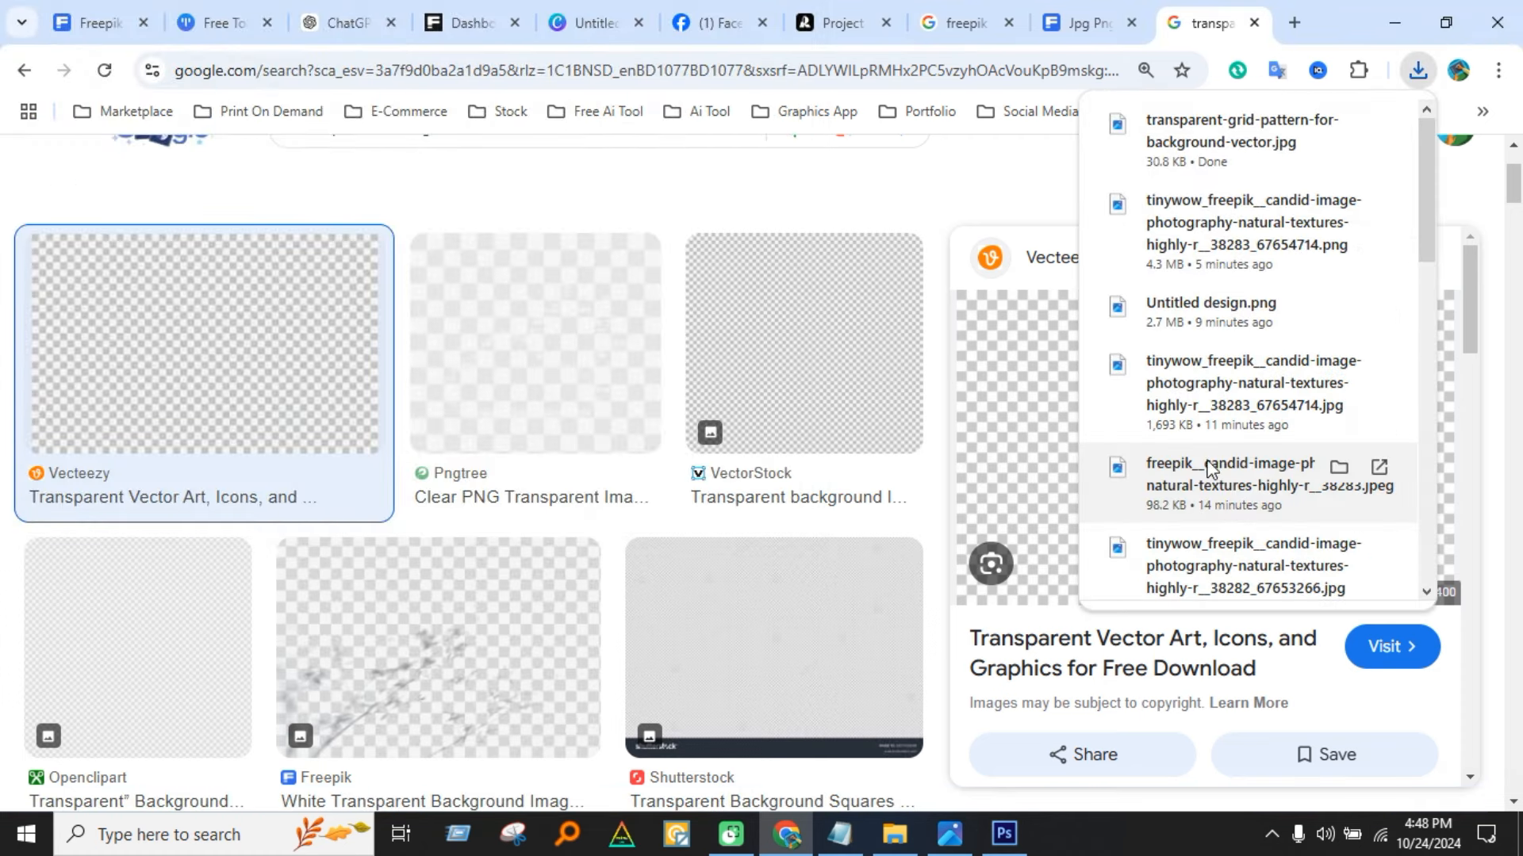
pyautogui.click(1004, 833)
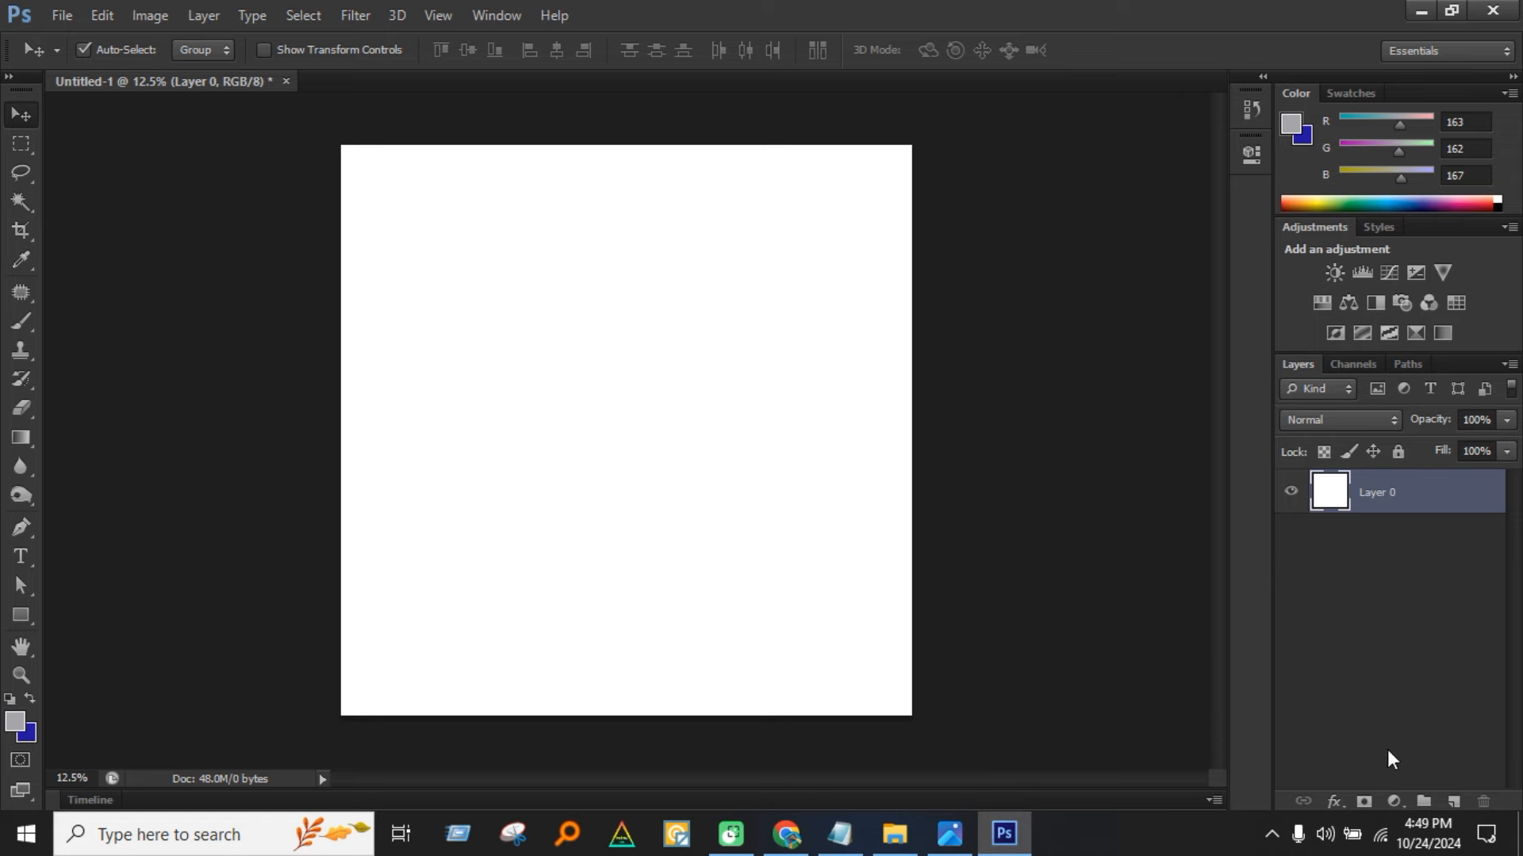
# Place transparent-grid-pattern-for-background-vector.jpg from Downloads and scale it to about 257% so it covers the canvas.
pyautogui.click(61, 15)
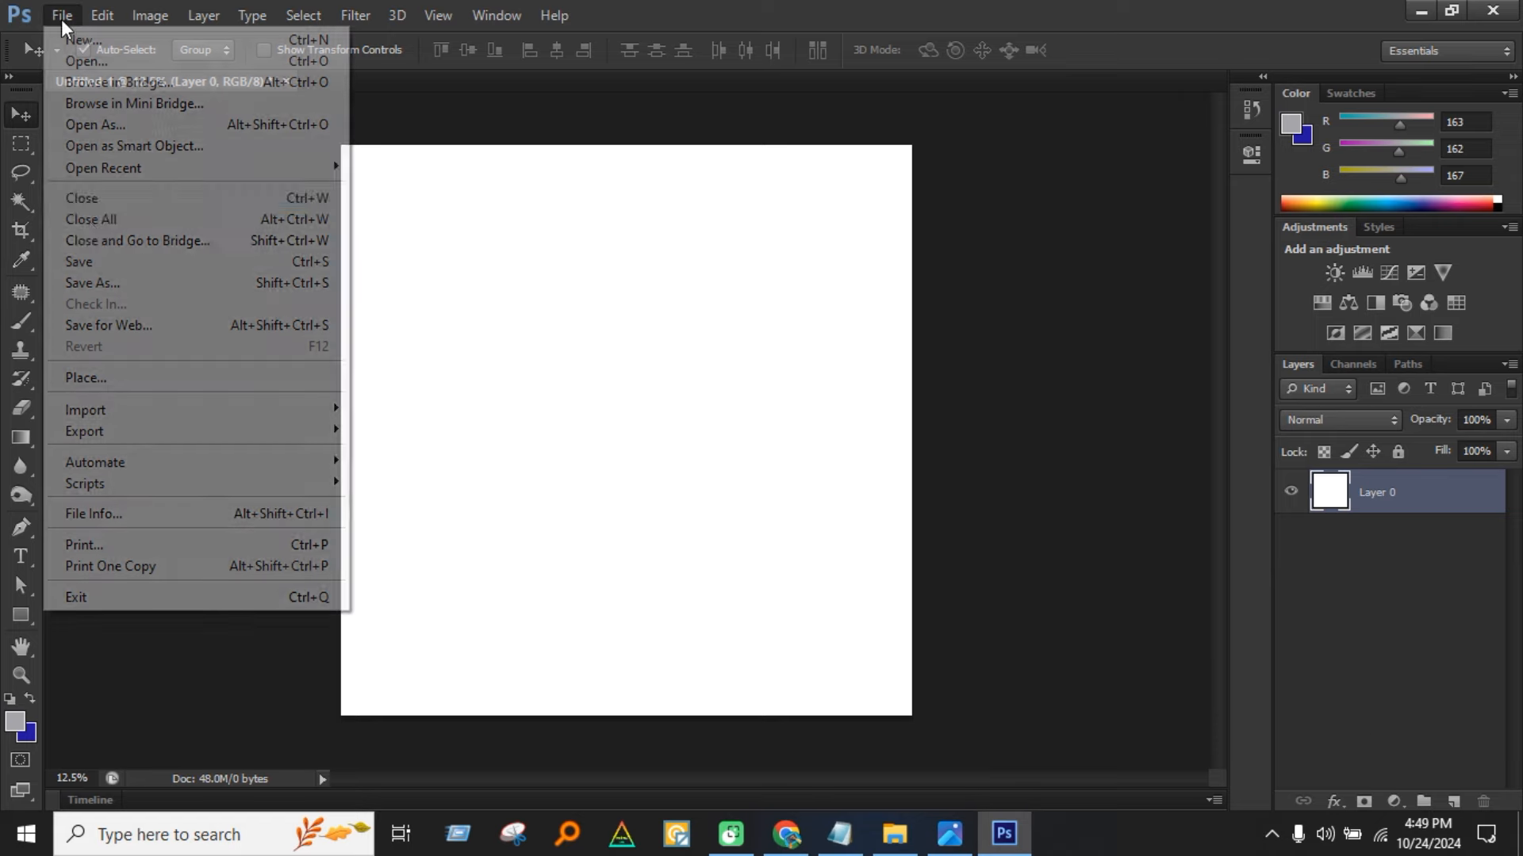
pyautogui.click(81, 379)
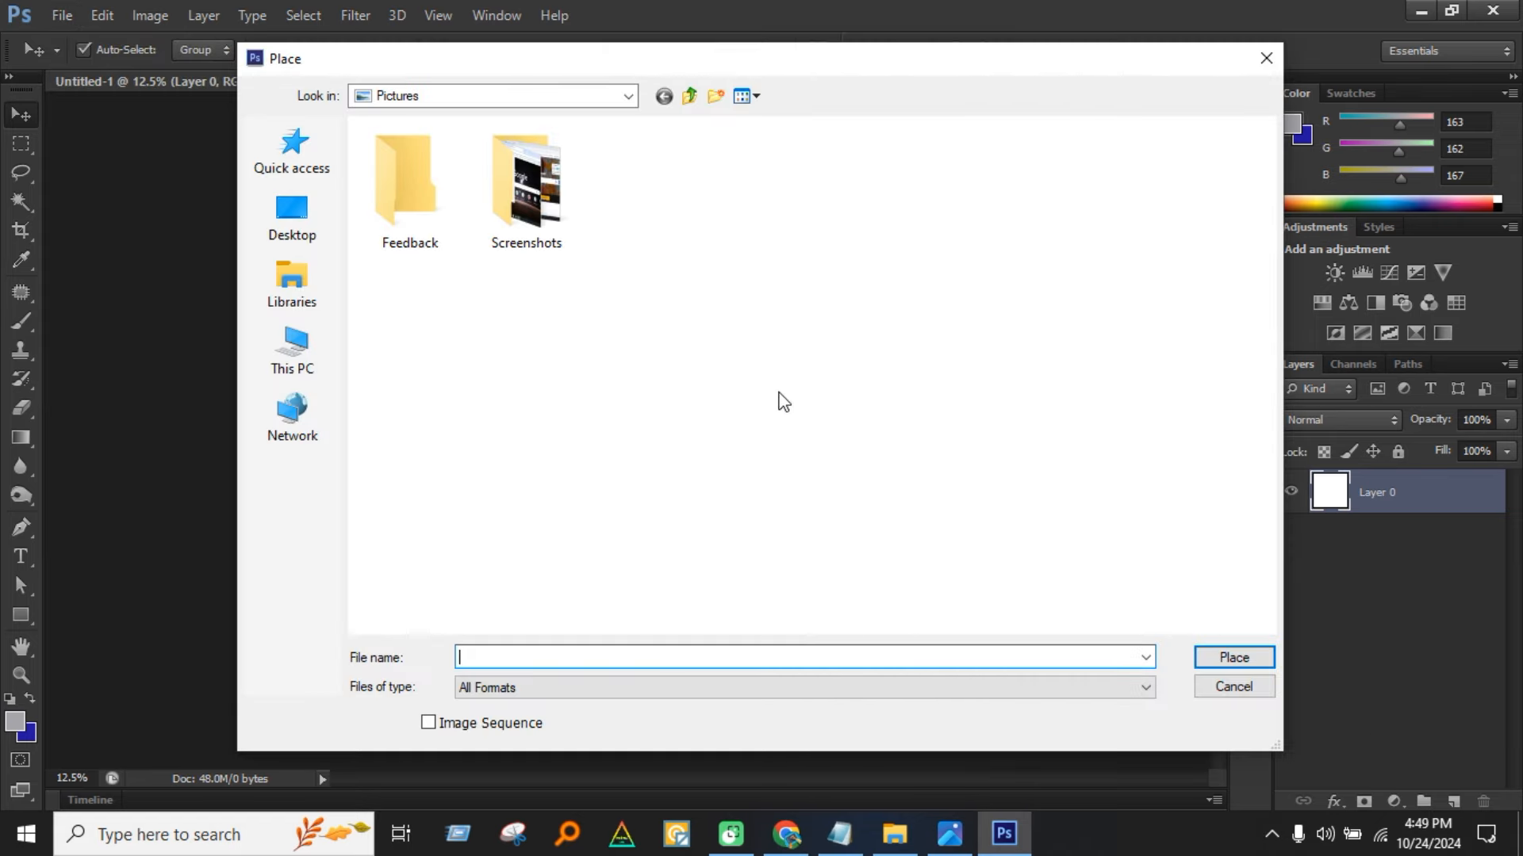
pyautogui.click(291, 353)
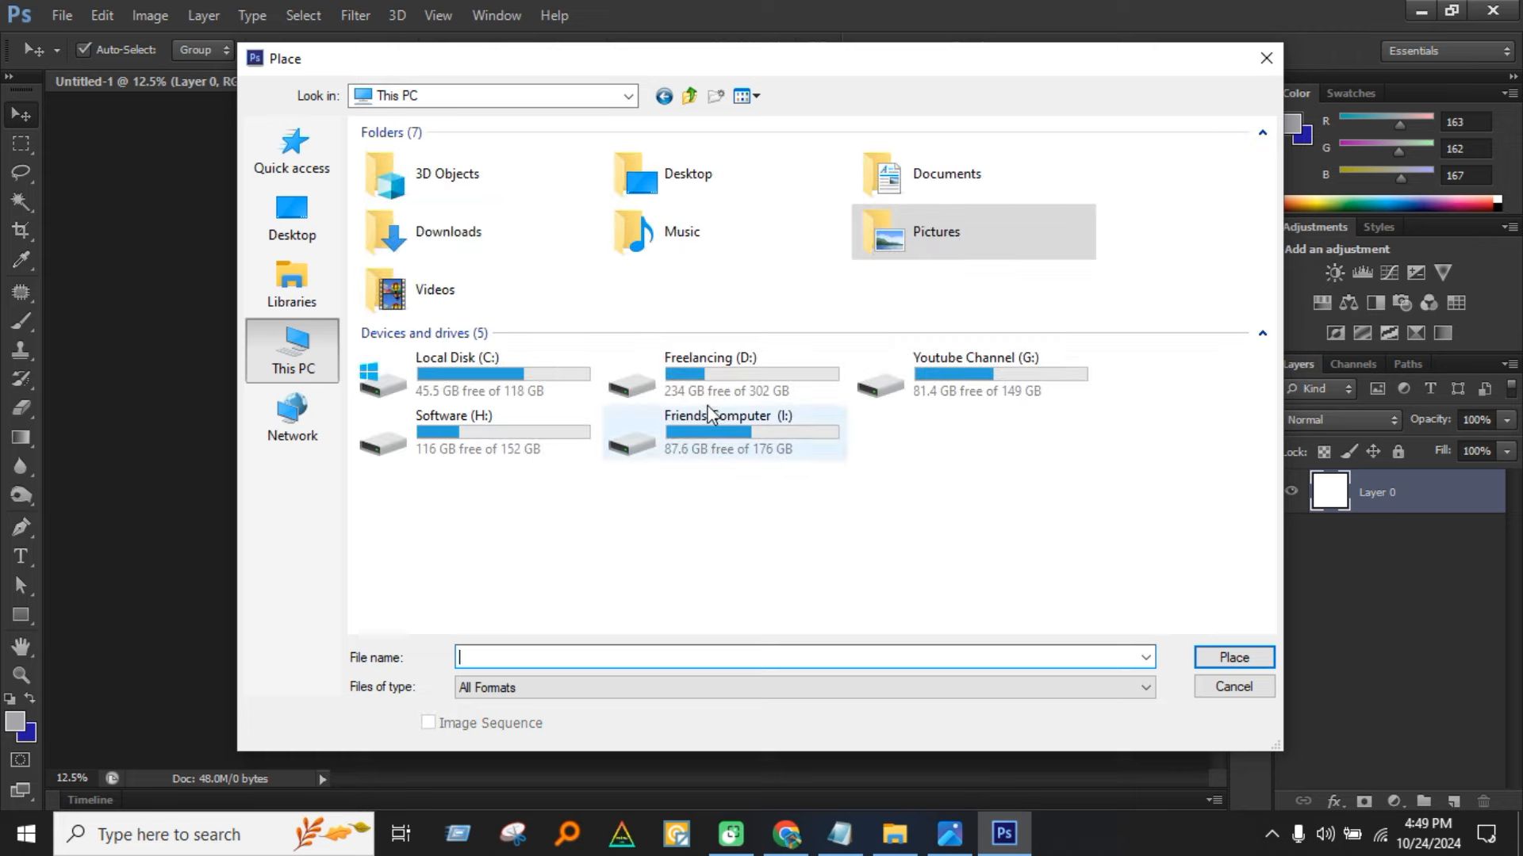
pyautogui.doubleClick(508, 249)
pyautogui.doubleClick(419, 238)
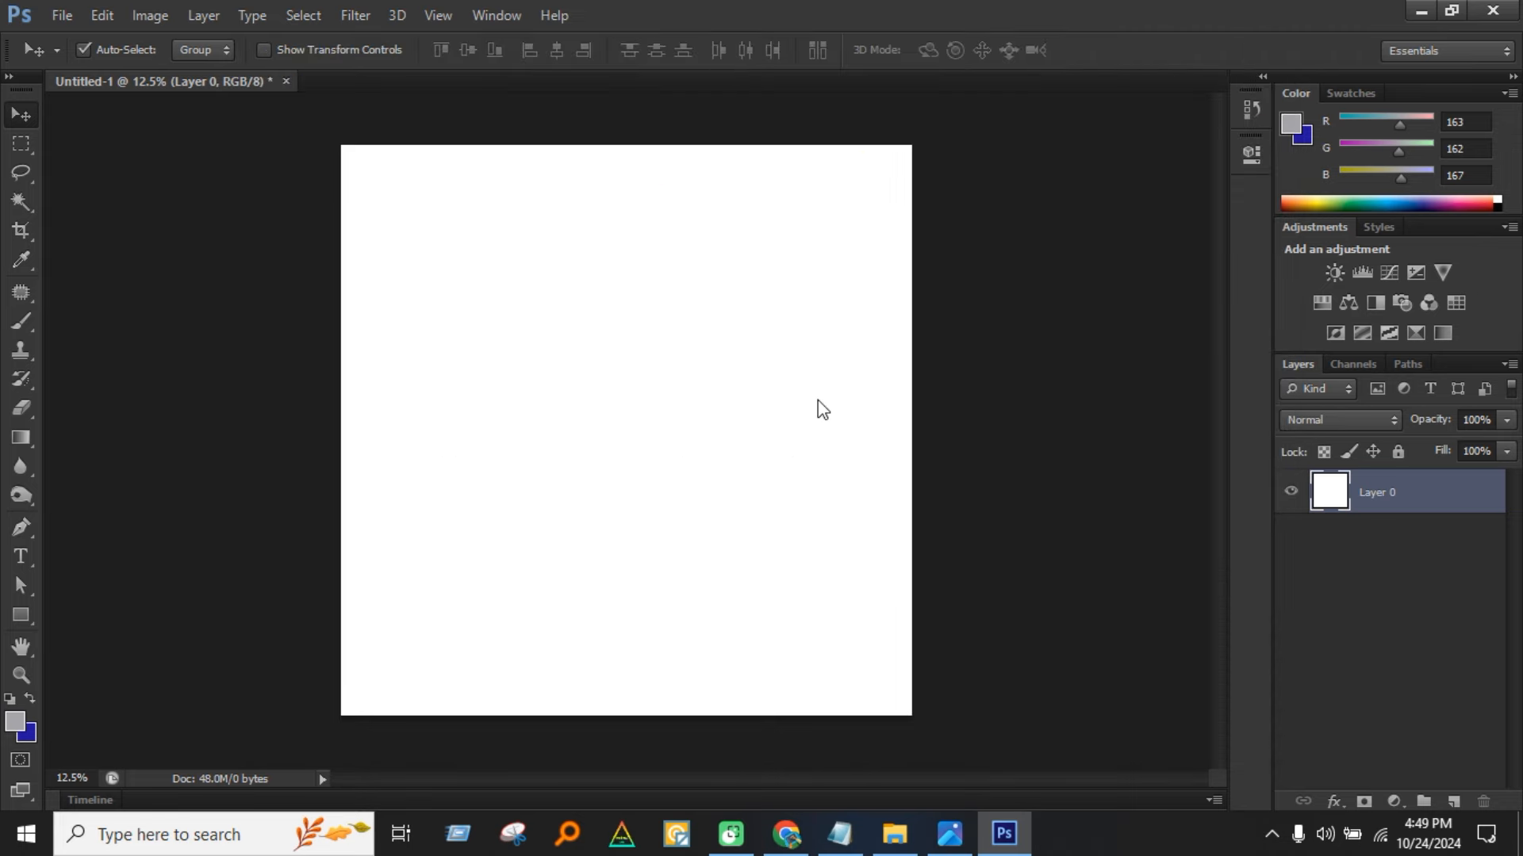
pyautogui.moveTo(810, 315); pyautogui.dragTo(1101, 143)
pyautogui.press('Return')
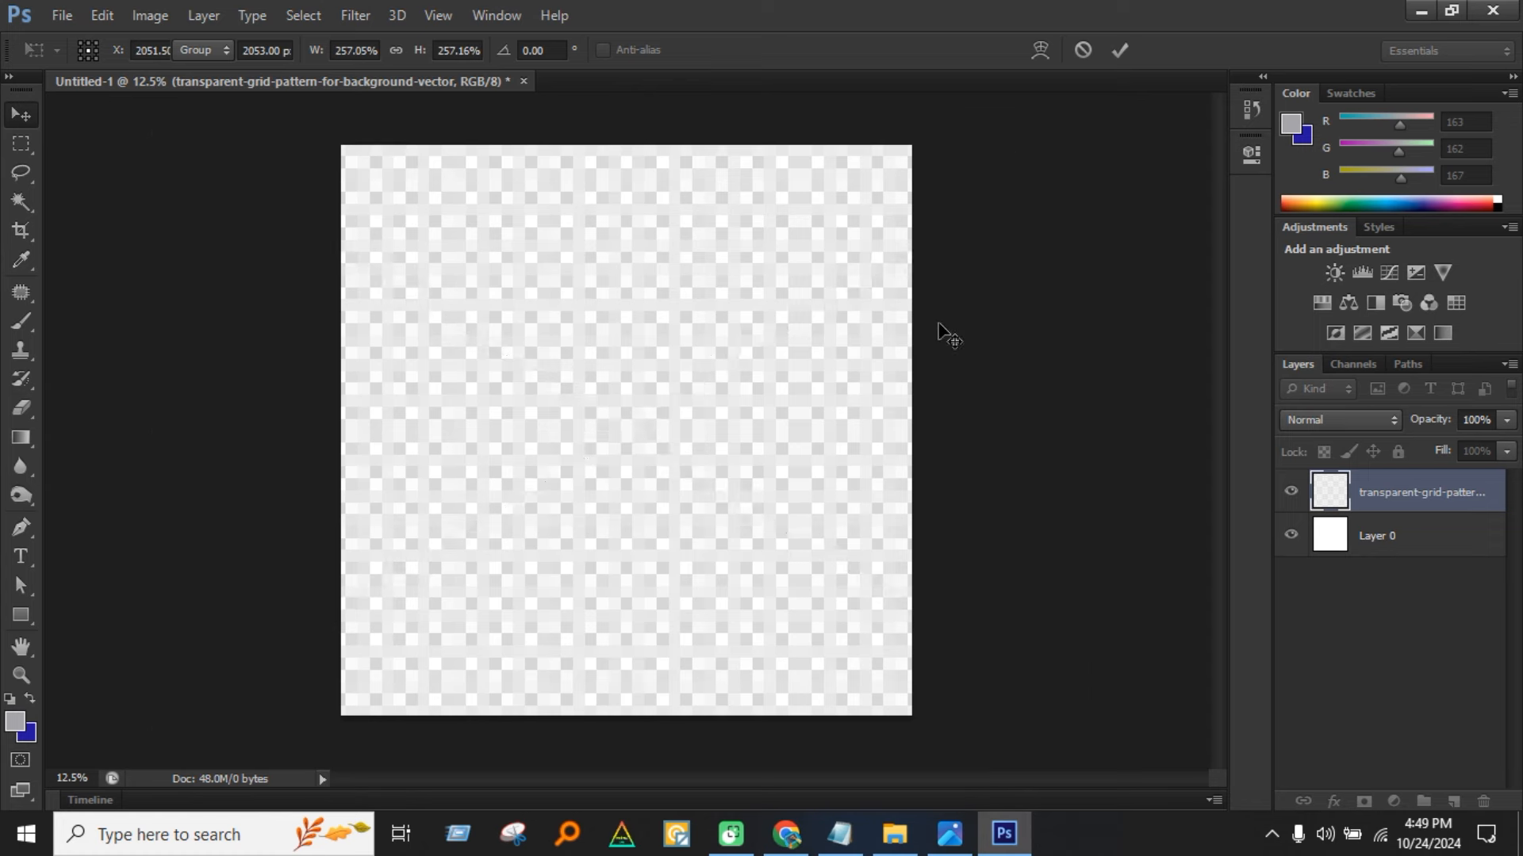
# Delete the placed grid pattern layer, leaving only the white Layer 0.
pyautogui.press('v')
pyautogui.press('Delete')
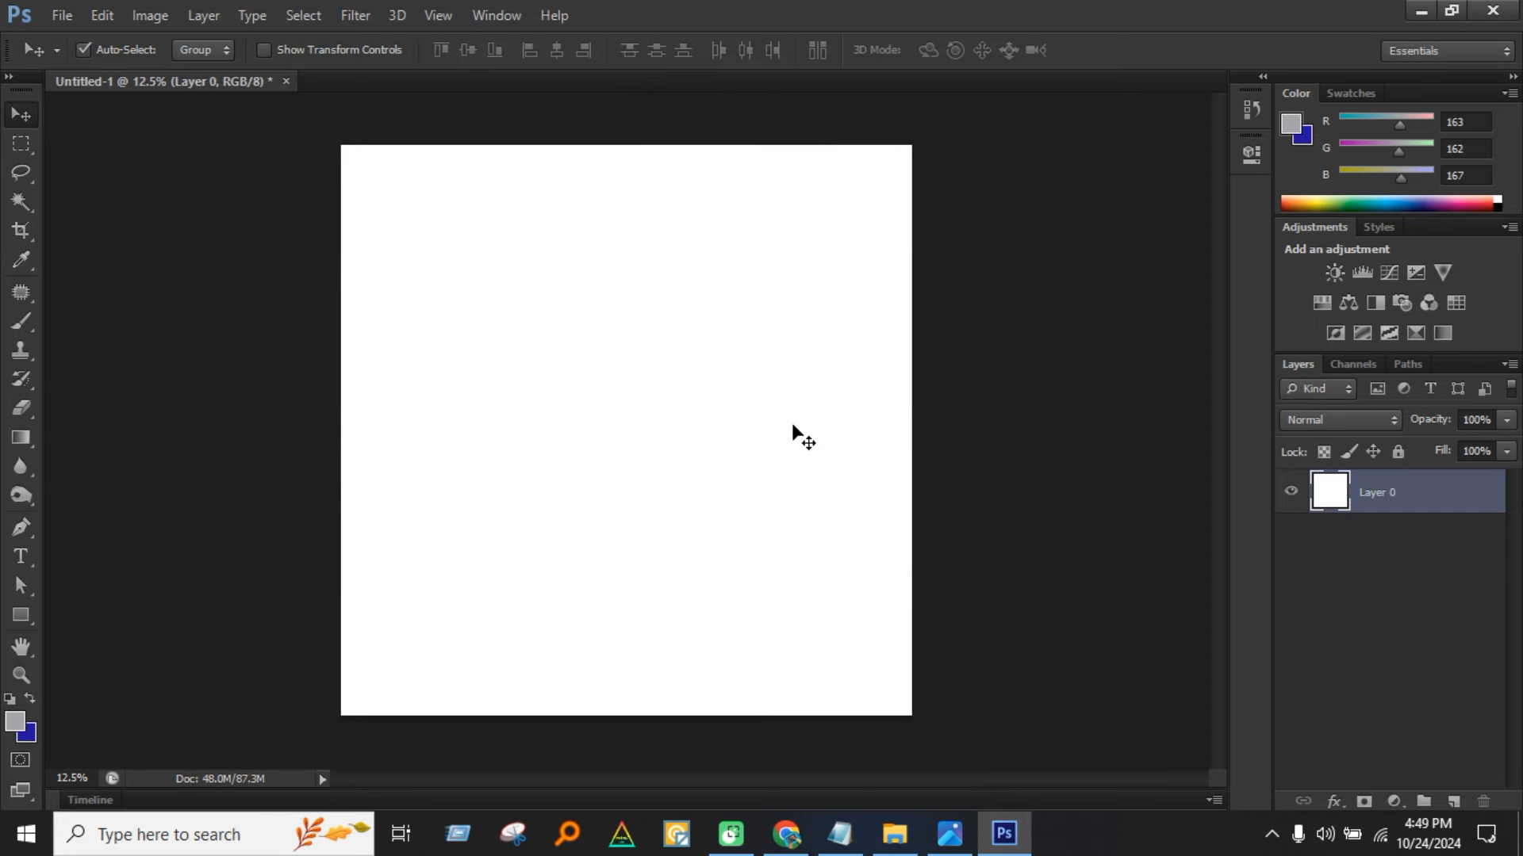
# Copy the checkered Background layer from PNG Psd.psd into Untitled-1 and centre it horizontally and vertically with Layer 0.
pyautogui.scroll(-1, 605, 435)
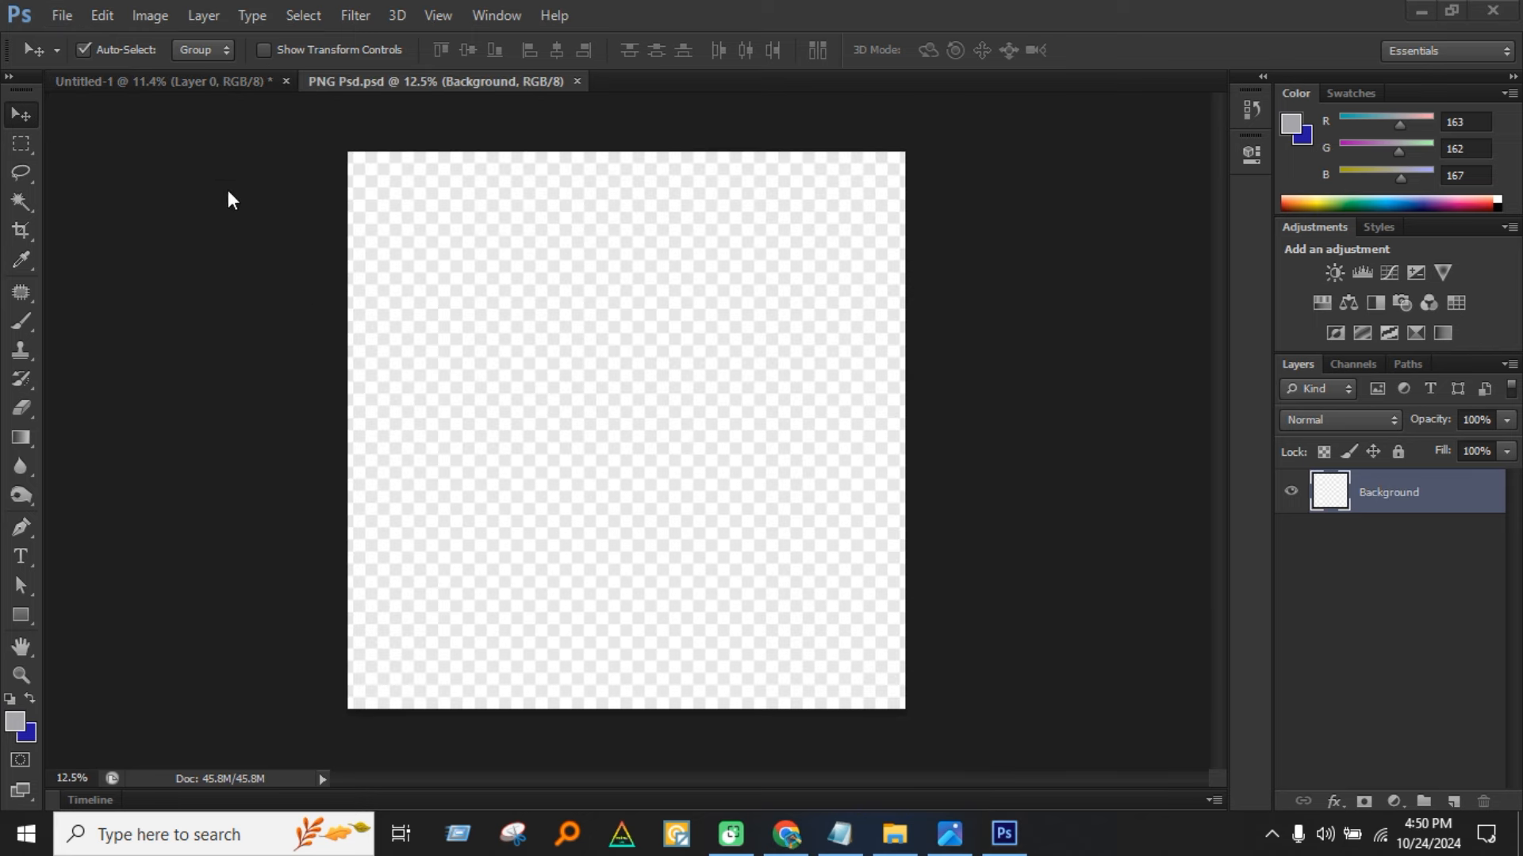
pyautogui.moveTo(625, 397); pyautogui.dragTo(683, 382)
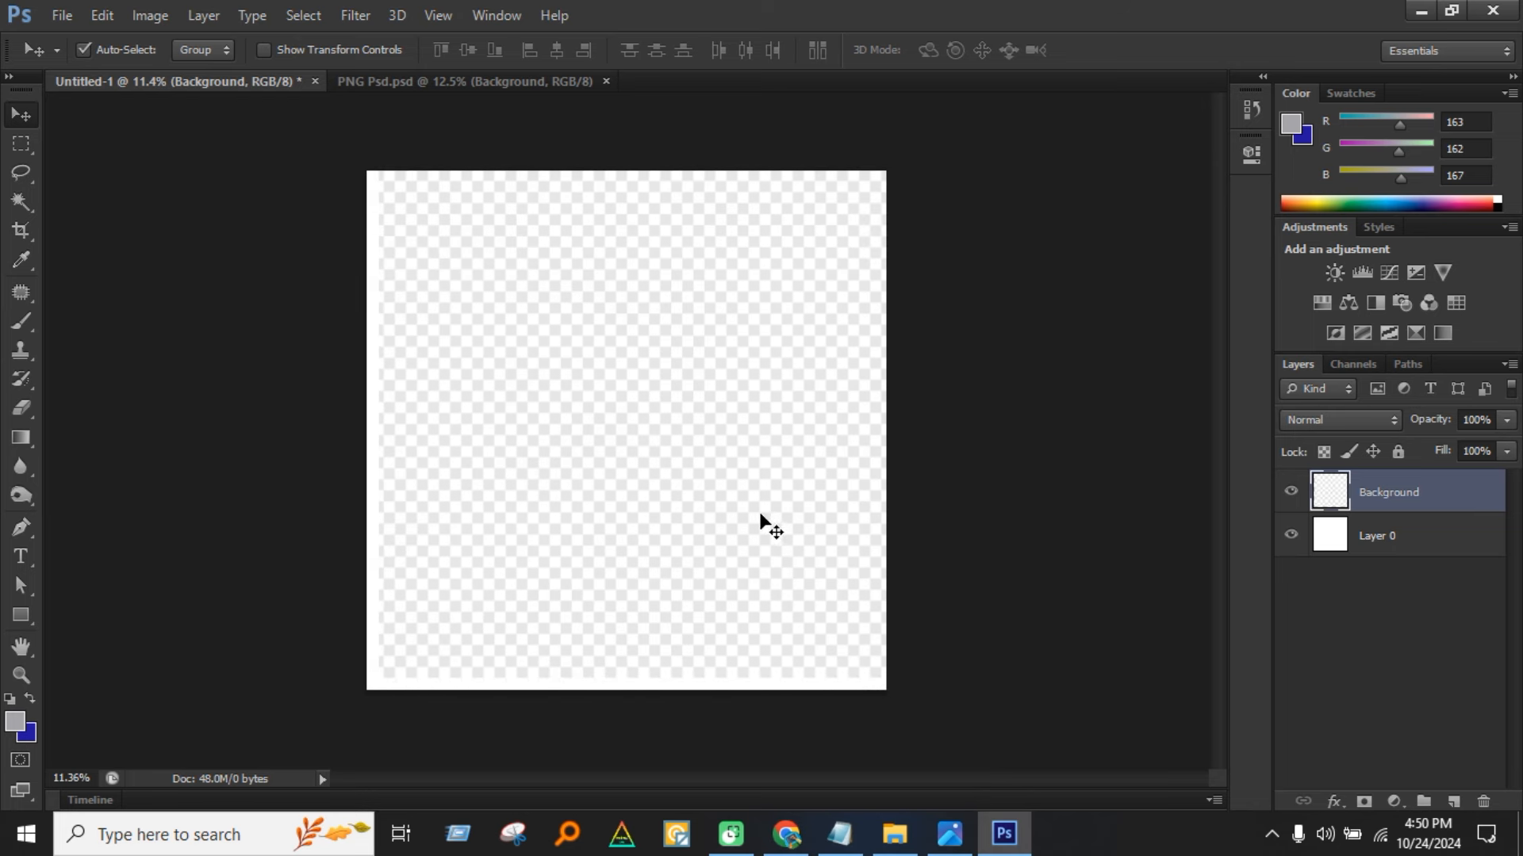
pyautogui.keyDown('shift'); pyautogui.click(1411, 544); pyautogui.keyUp('shift')
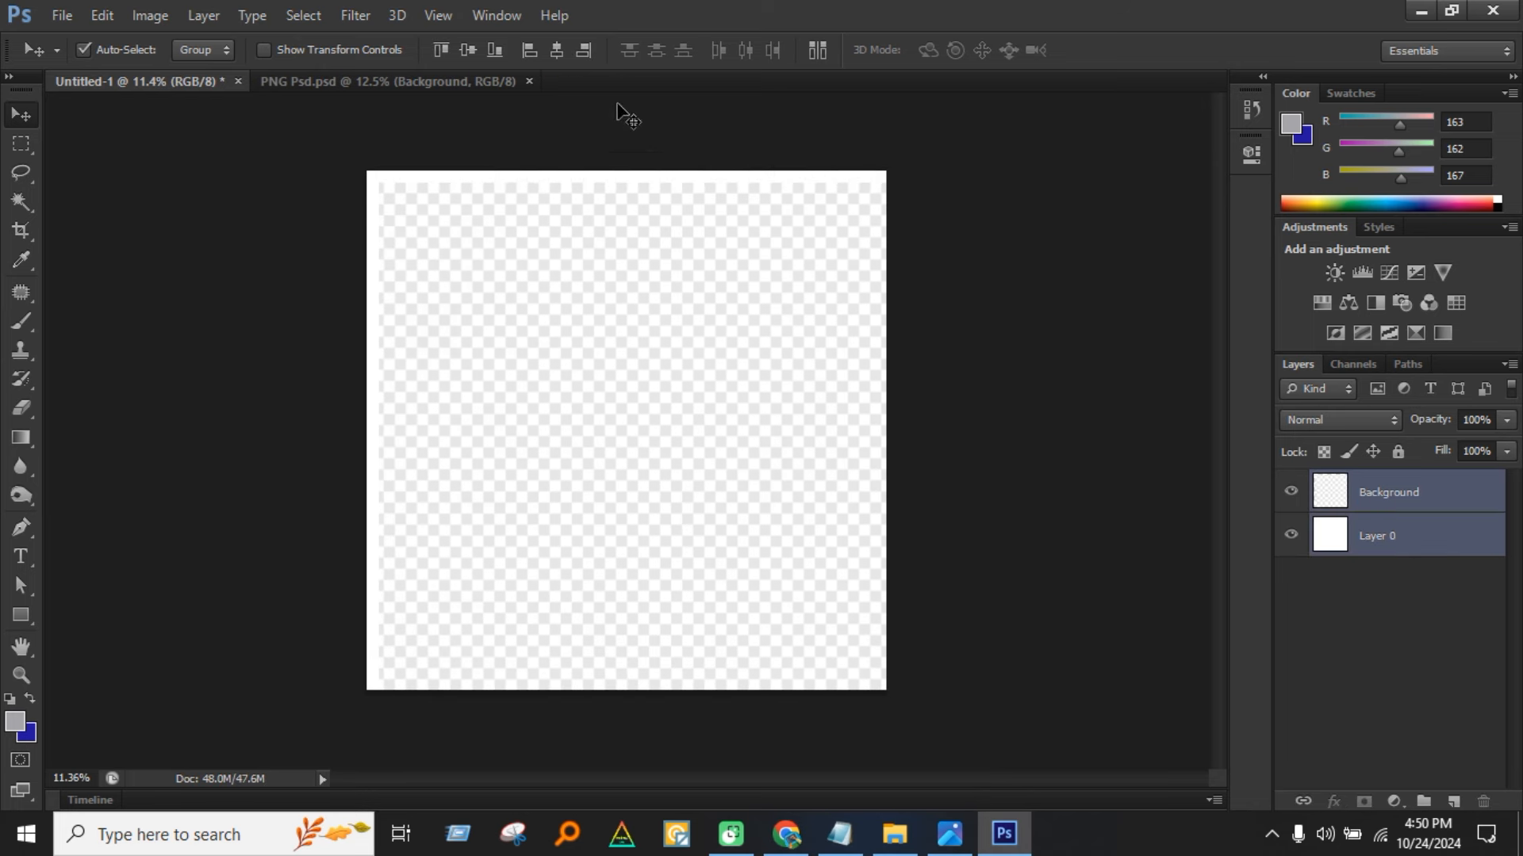
pyautogui.click(468, 49)
pyautogui.click(557, 50)
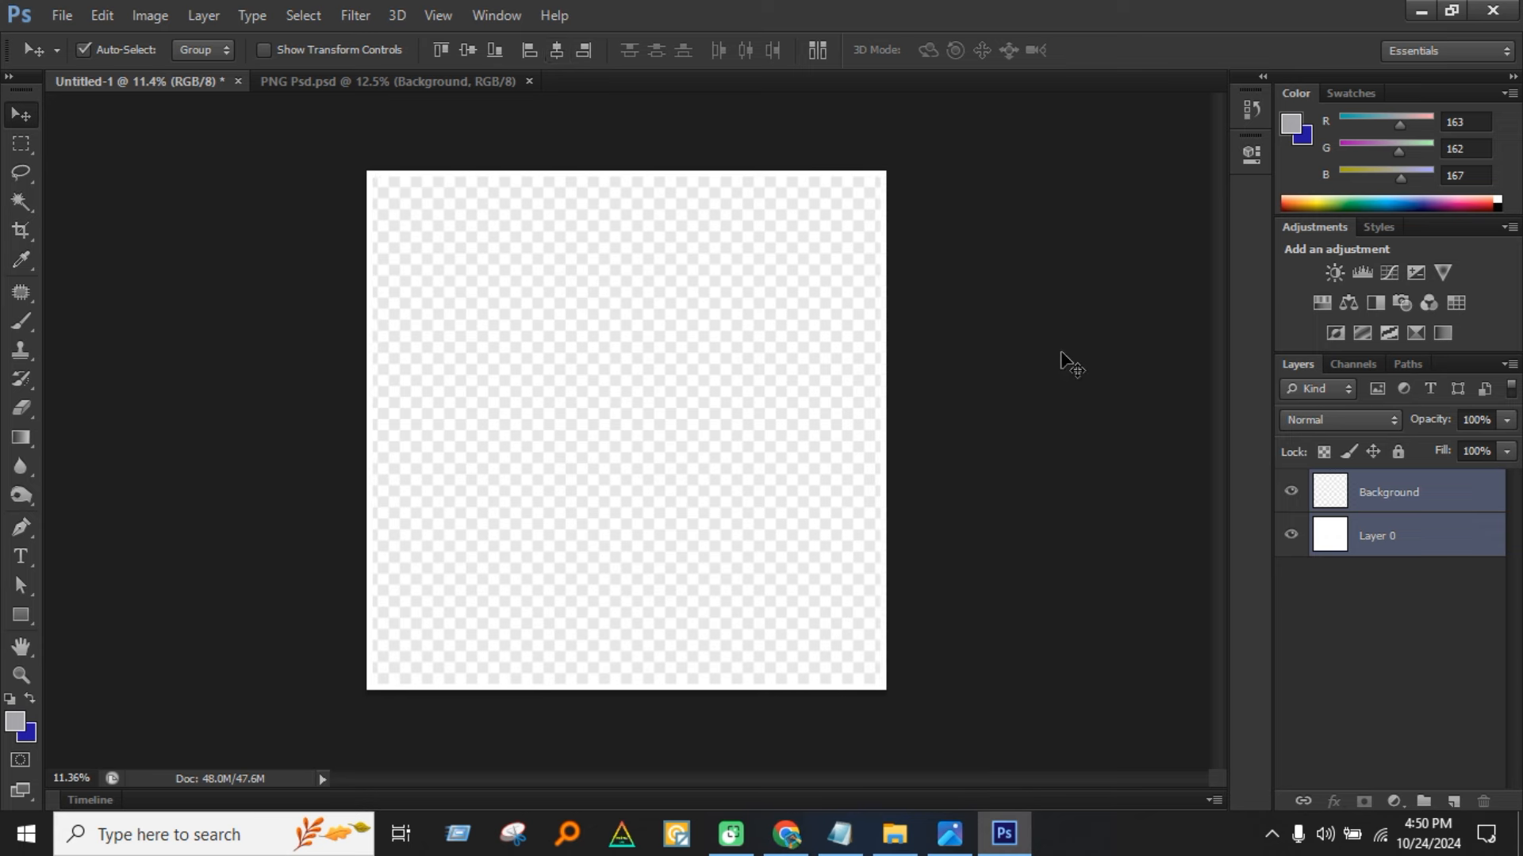
# Scale the checkered Background layer to 102.40% so it fills the canvas, and delete the white Layer 0.
pyautogui.click(1063, 355)
pyautogui.click(661, 416)
pyautogui.hotkey('ctrl', 't')
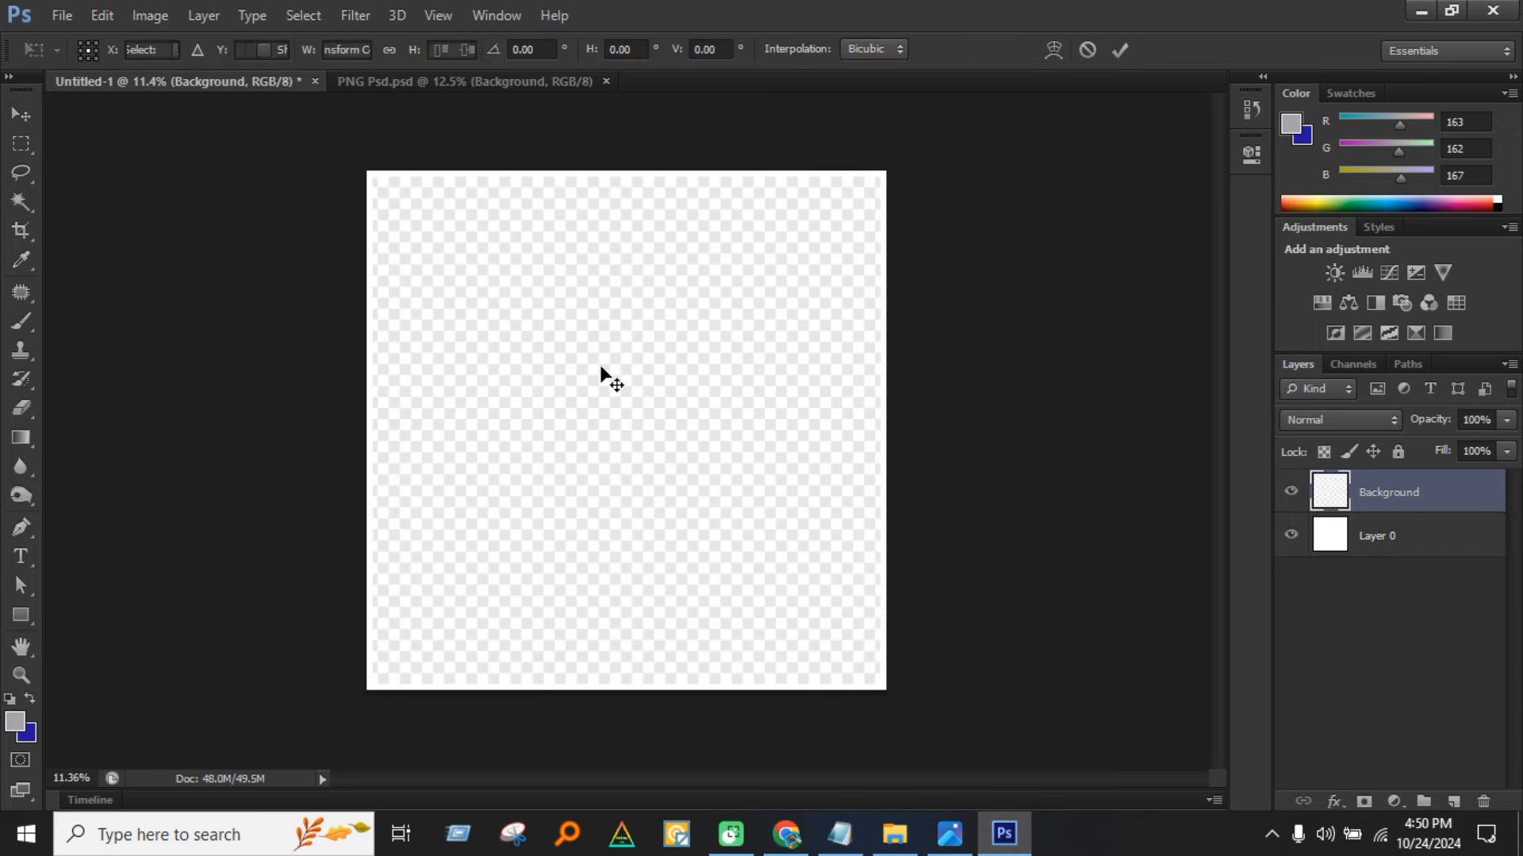
pyautogui.moveTo(367, 173); pyautogui.dragTo(364, 170)
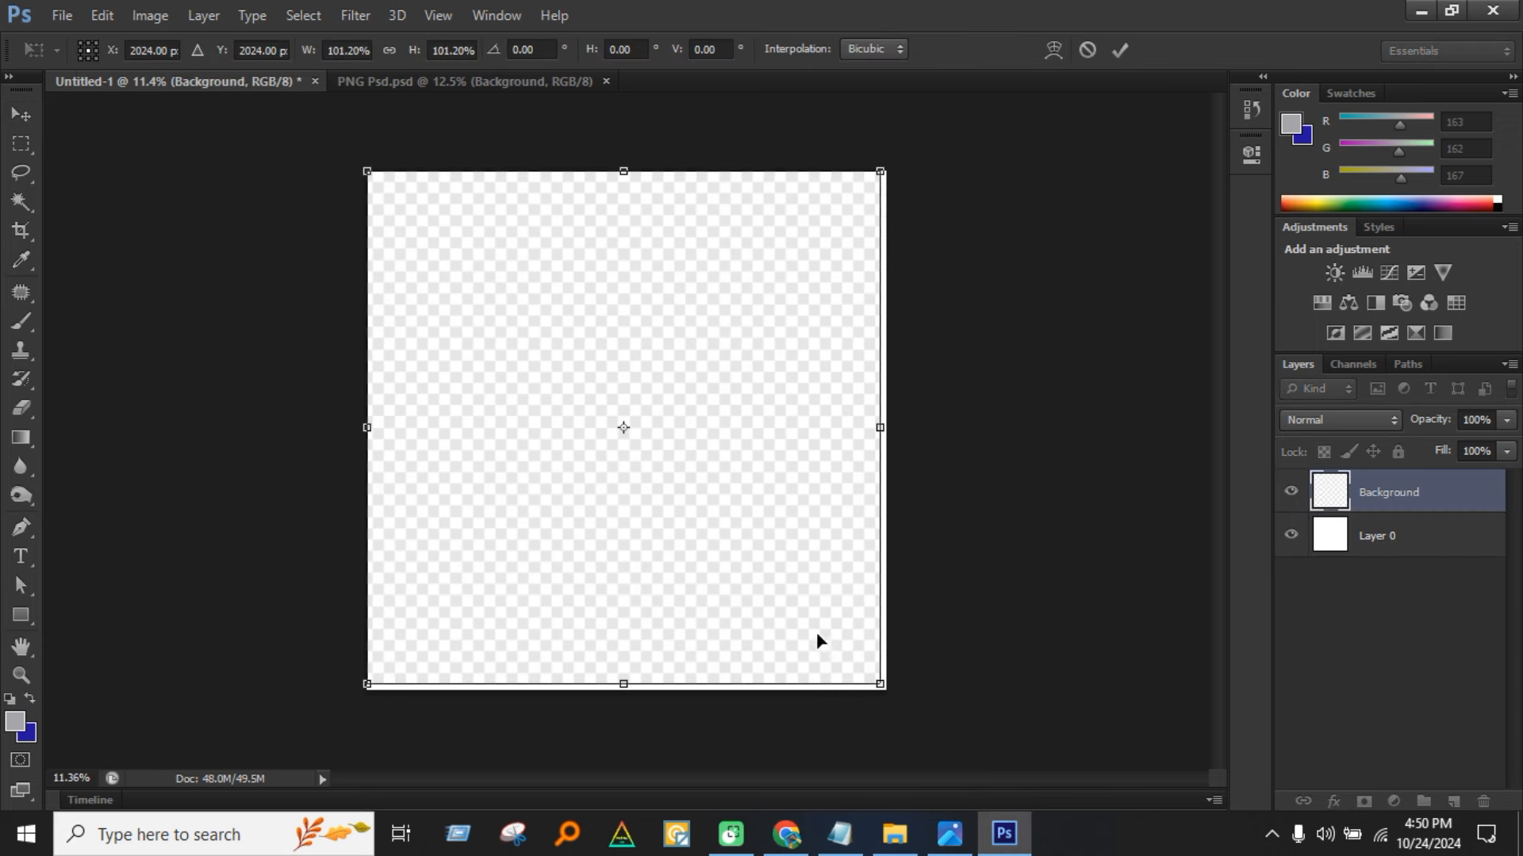
pyautogui.moveTo(880, 684); pyautogui.dragTo(889, 692)
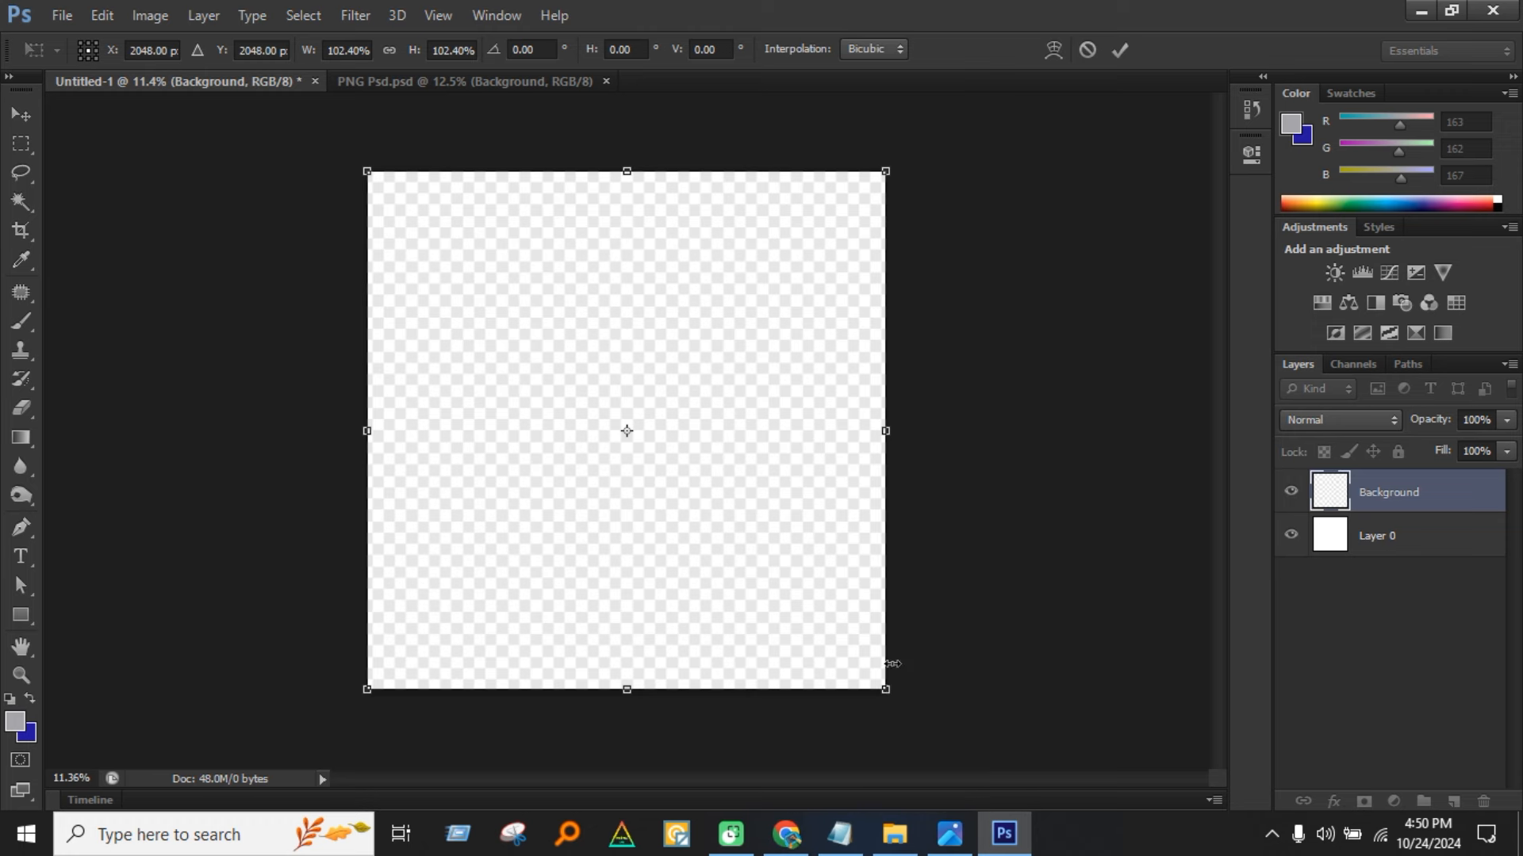
pyautogui.press('Return')
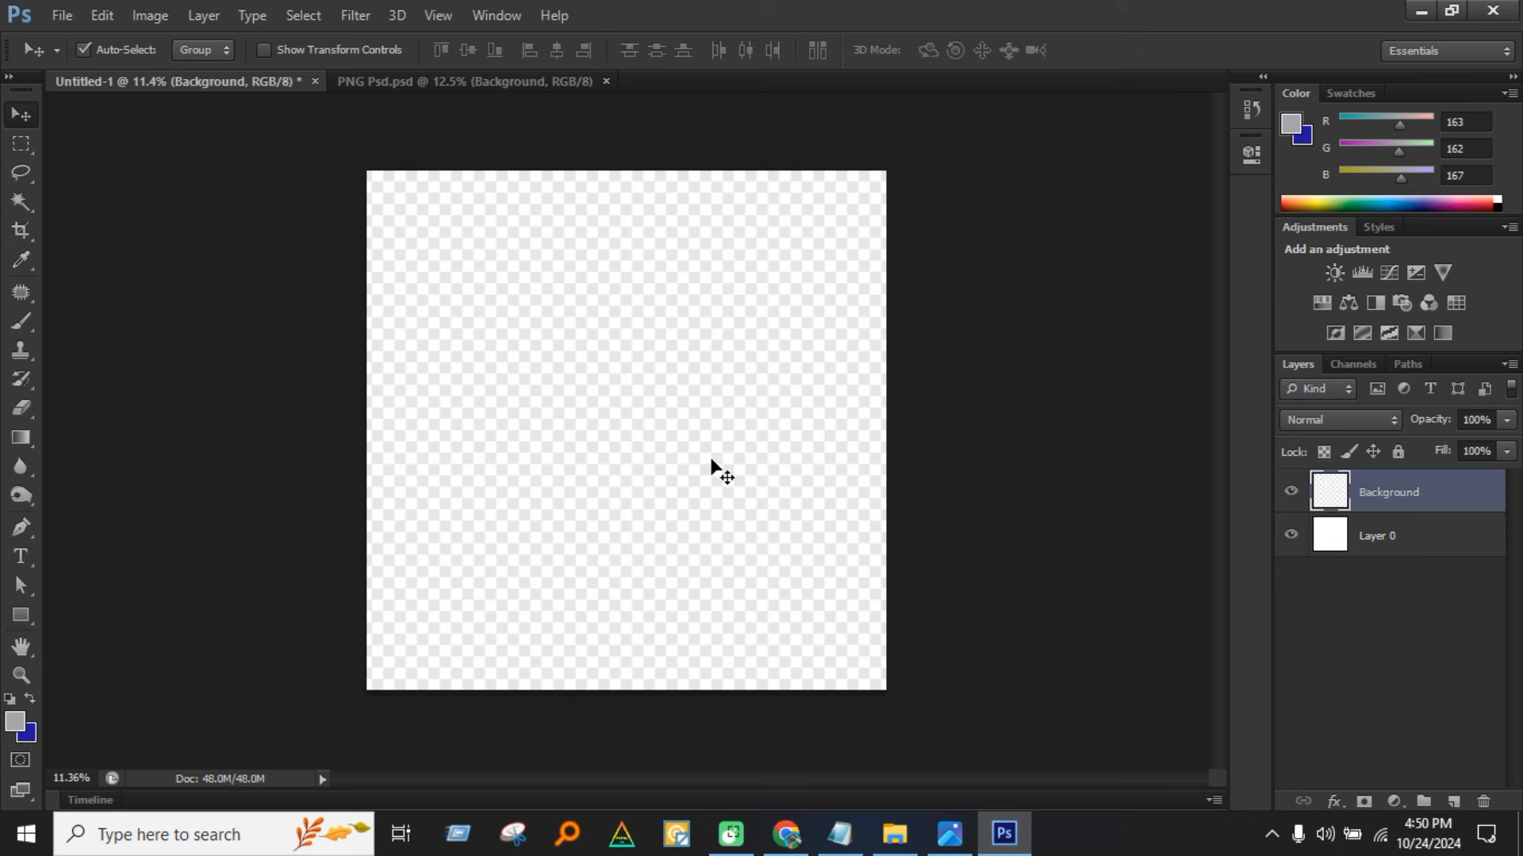
pyautogui.click(1392, 546)
pyautogui.press('Delete')
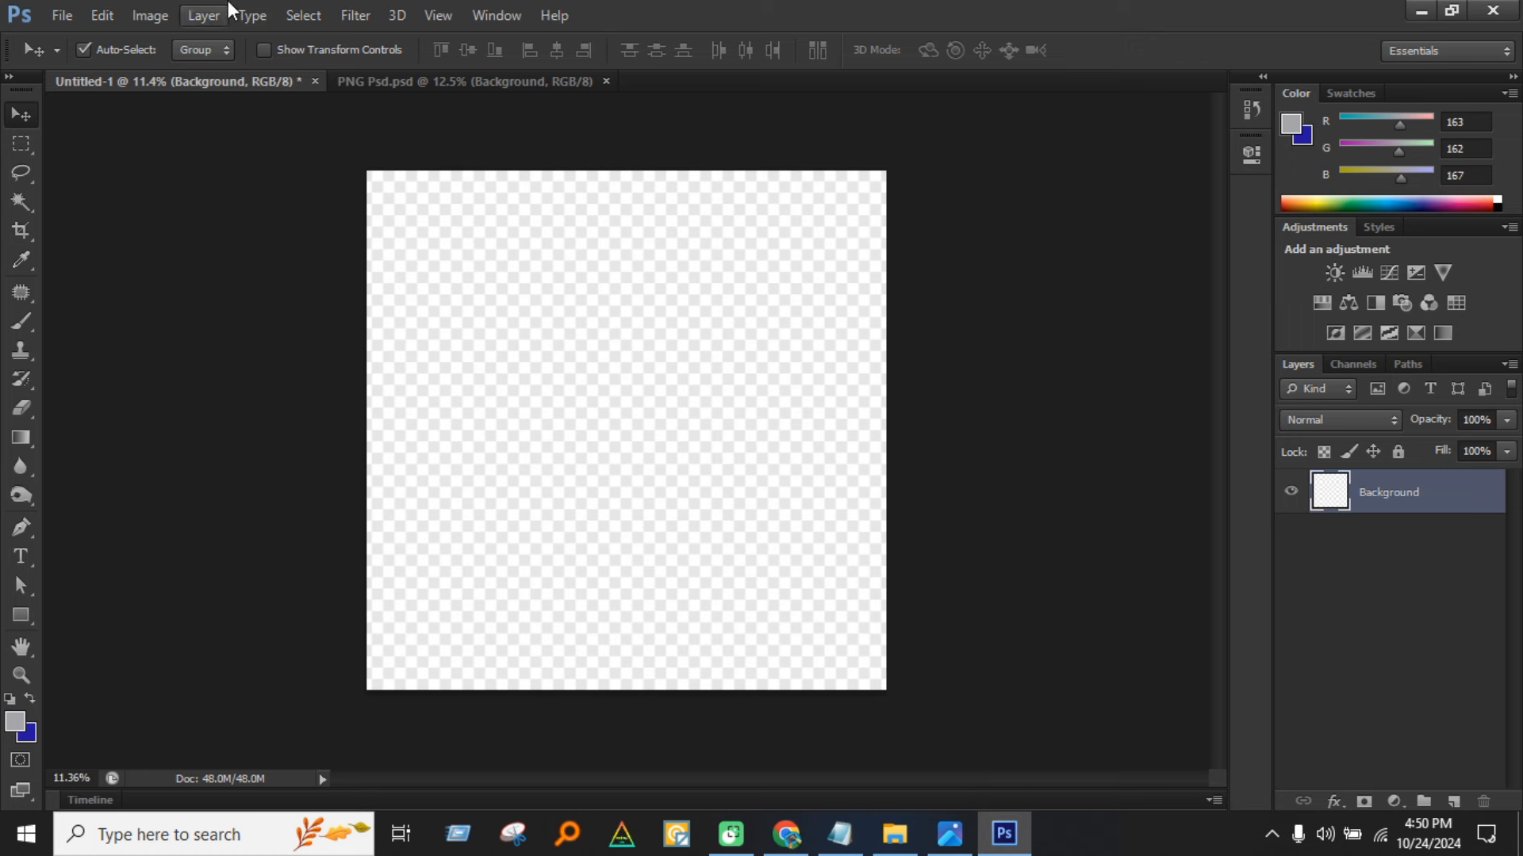
# Place the Merry Christmas lettering image from Downloads above the checkered background and scale it to 22.15%.
pyautogui.click(65, 22)
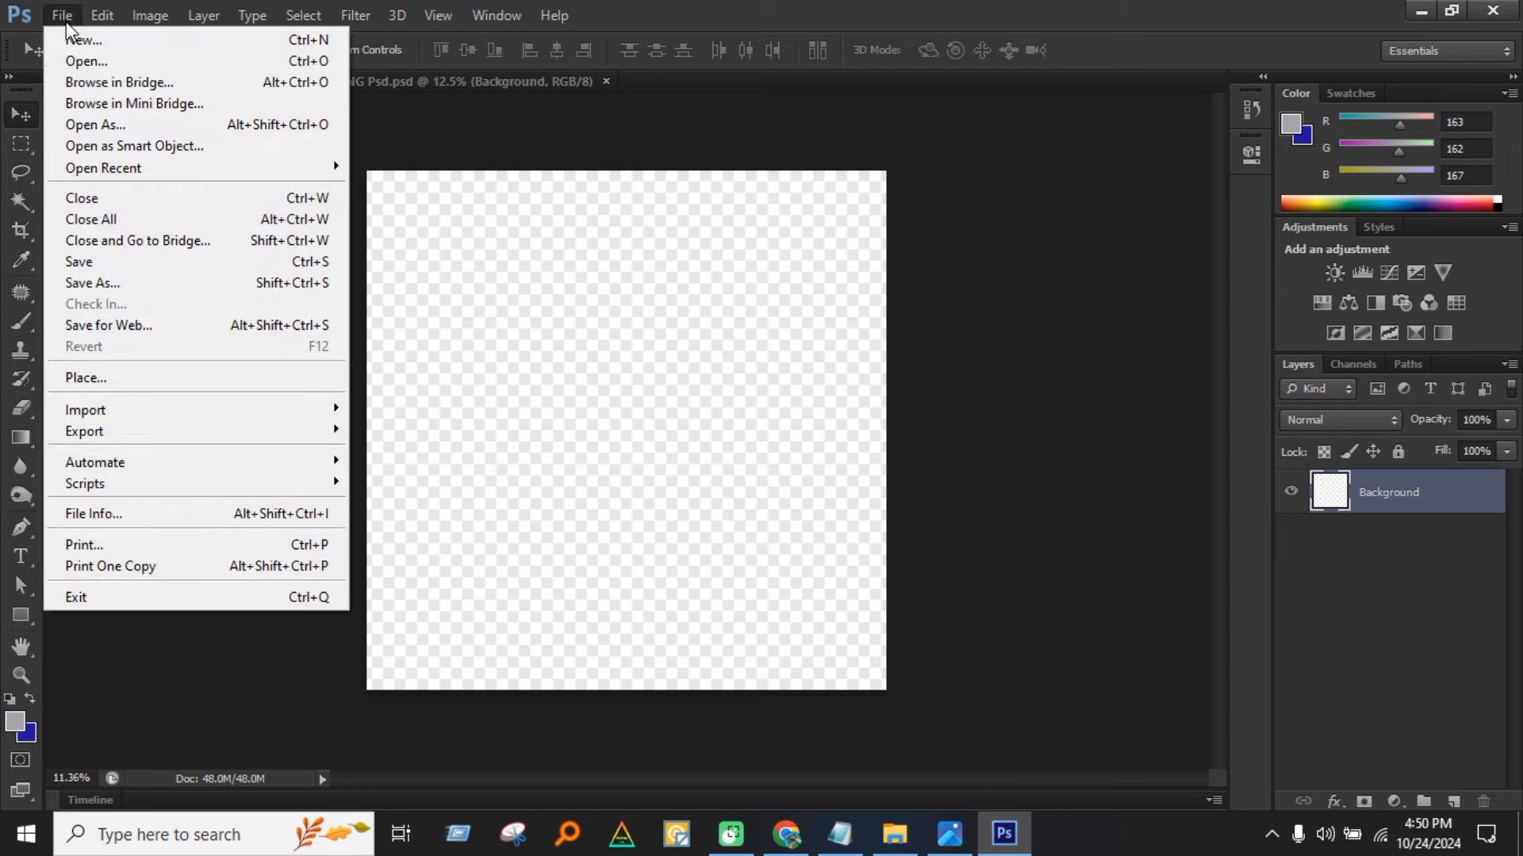
pyautogui.click(139, 381)
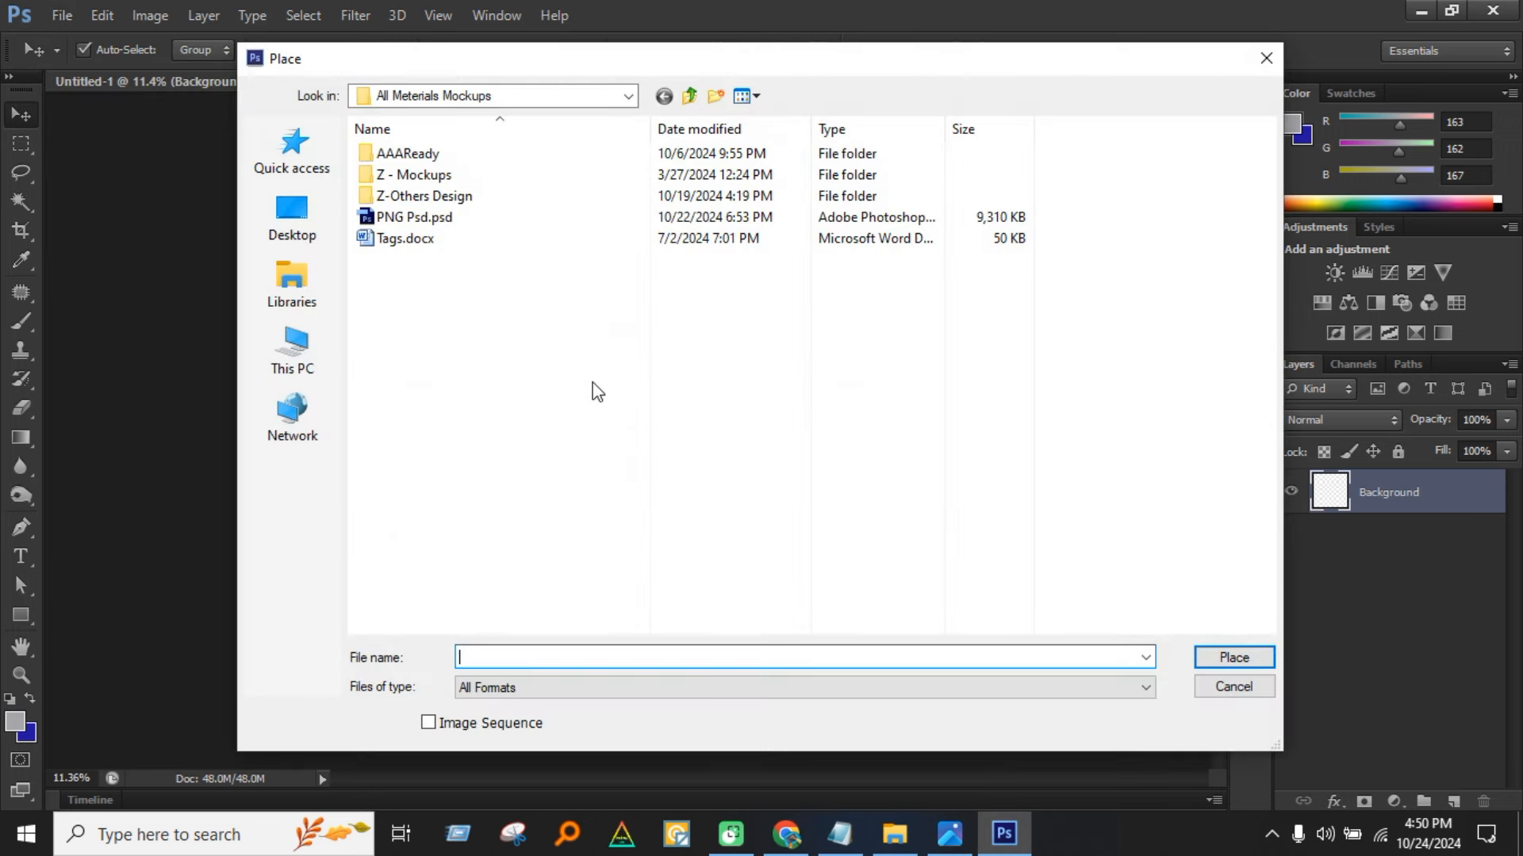
pyautogui.click(292, 349)
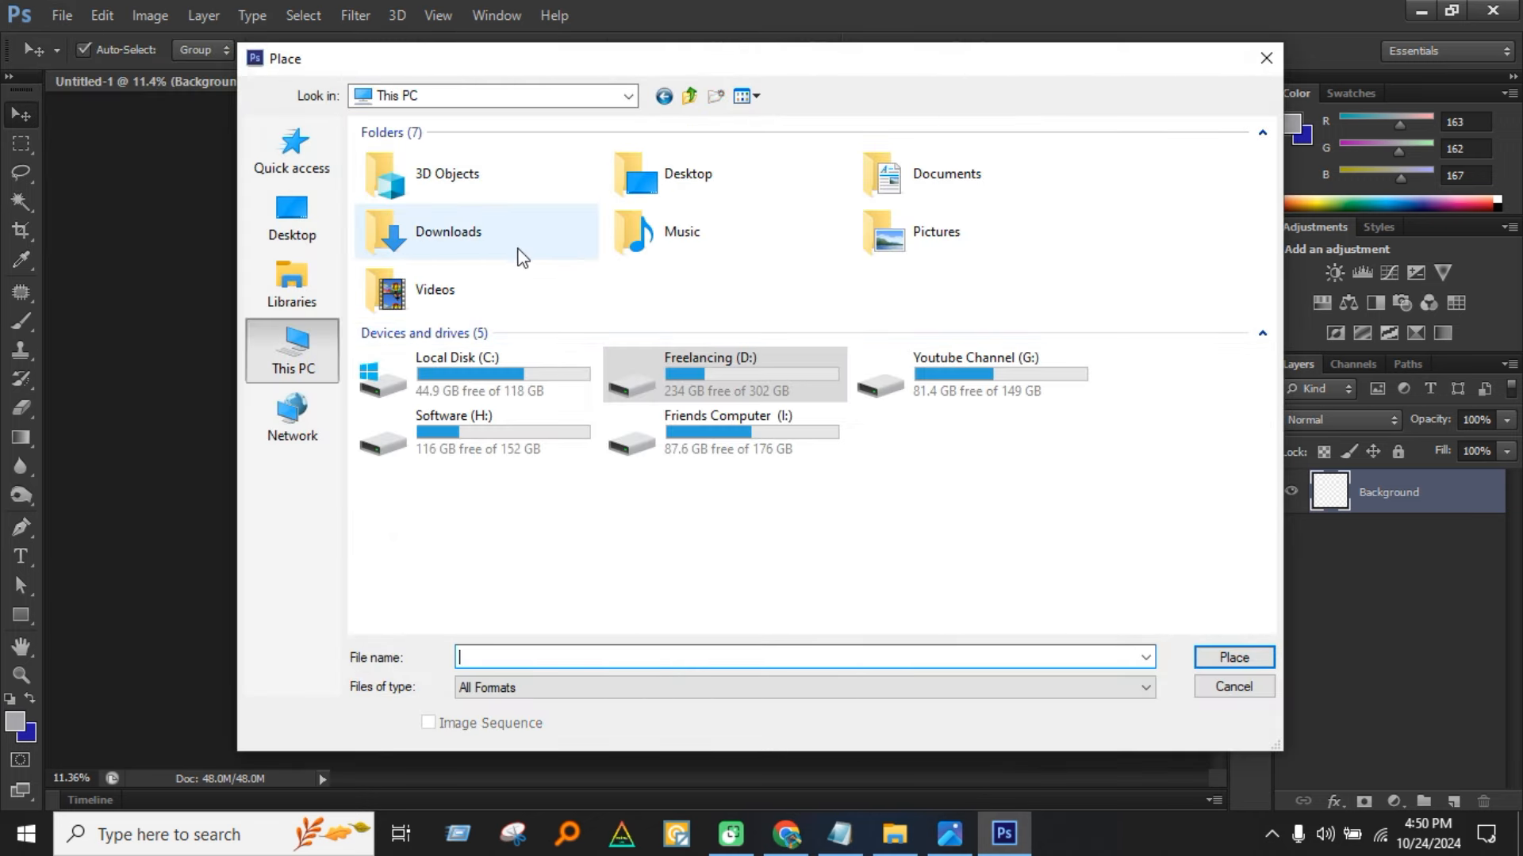
pyautogui.doubleClick(516, 254)
pyautogui.doubleClick(526, 218)
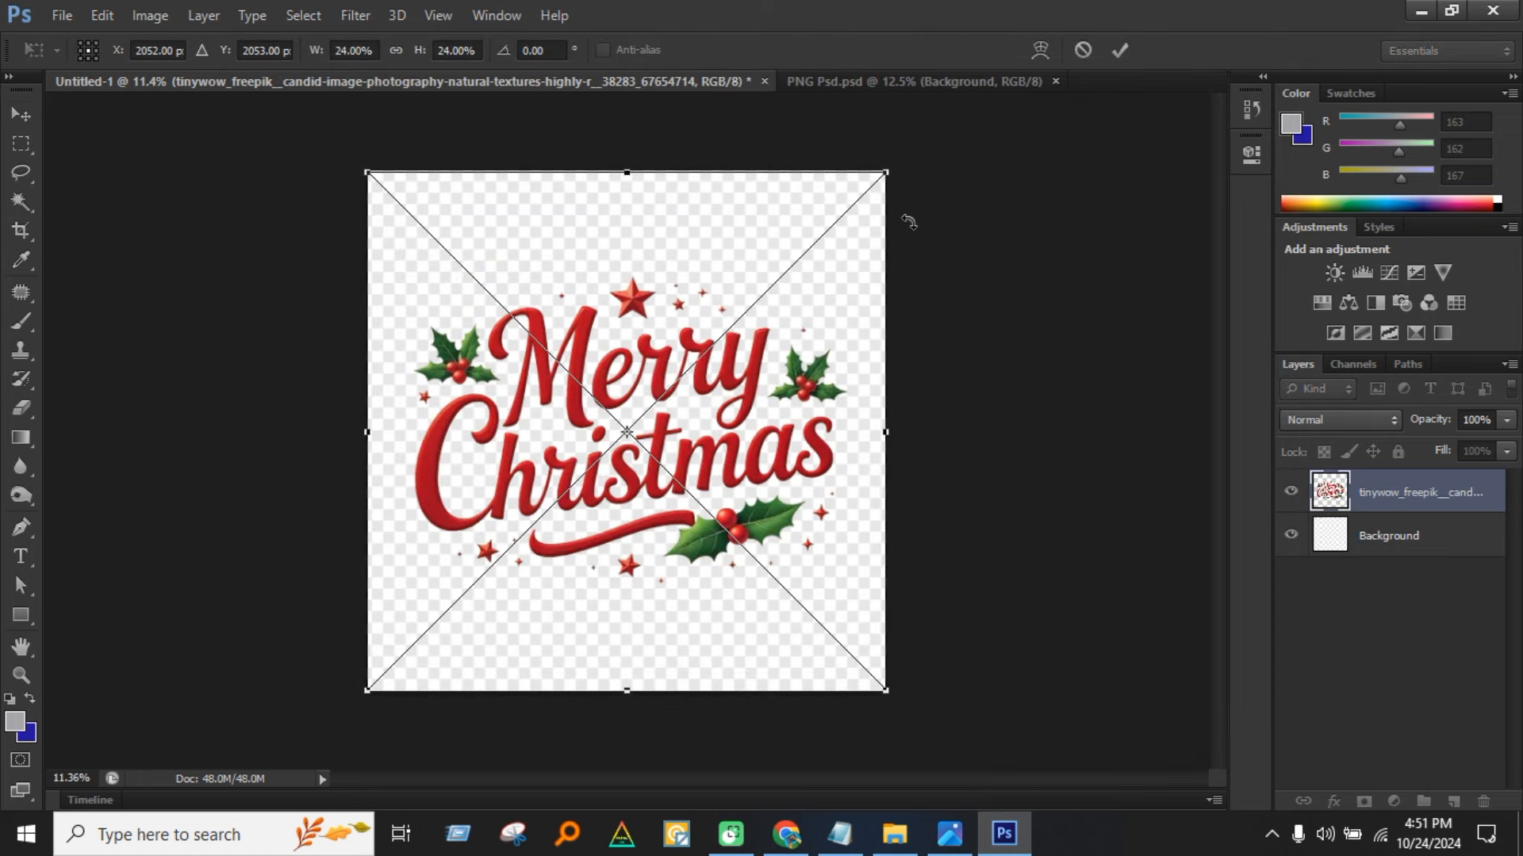
pyautogui.moveTo(886, 174); pyautogui.dragTo(865, 192)
pyautogui.press('Return')
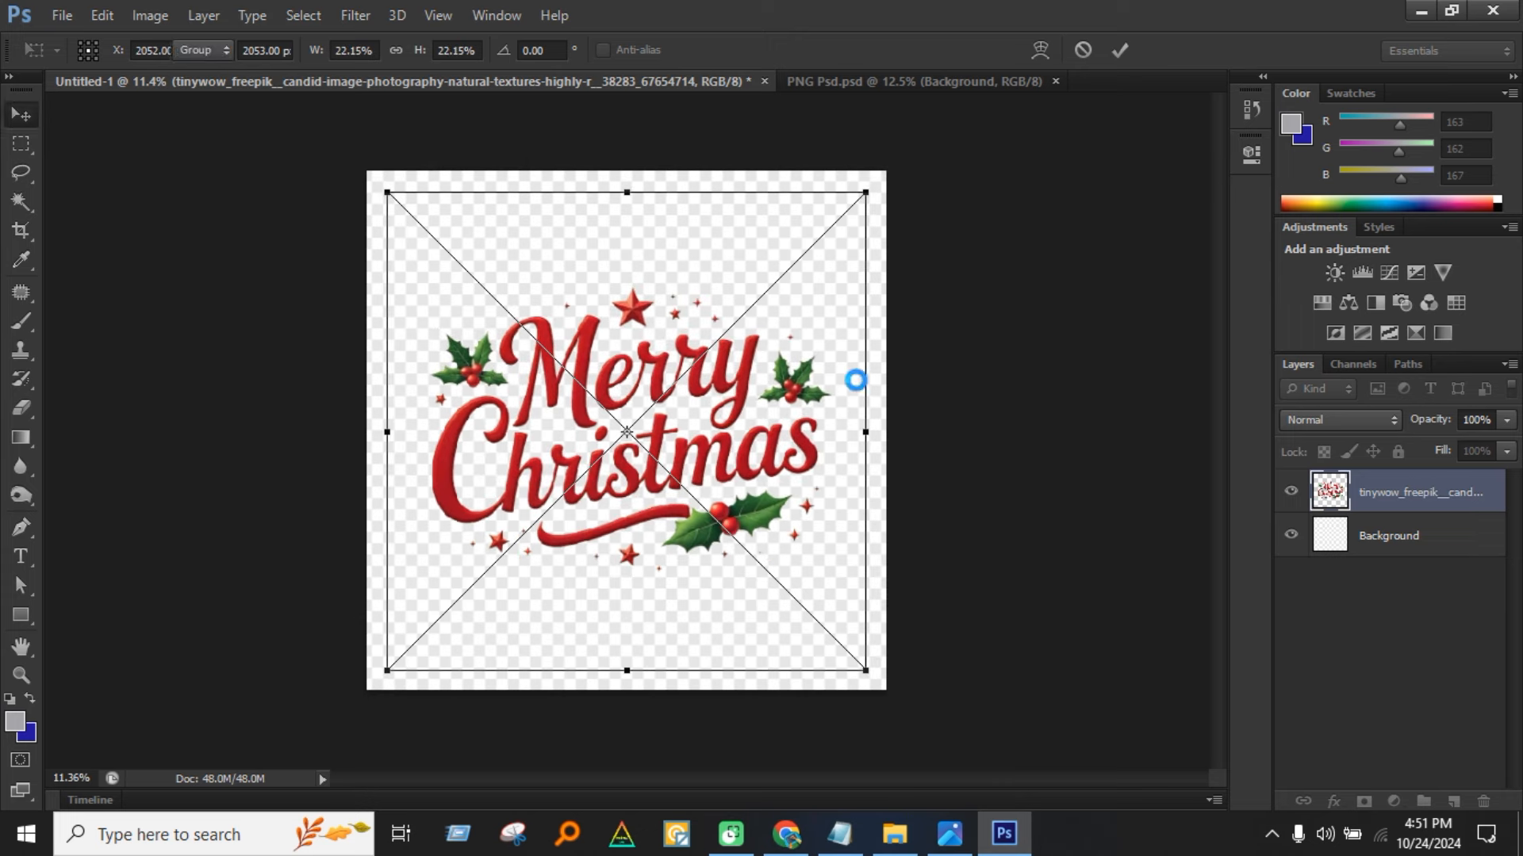
# Rename the placed Merry Christmas layer as Object.
pyautogui.doubleClick(1397, 494)
pyautogui.write('Object')
pyautogui.press('Return')
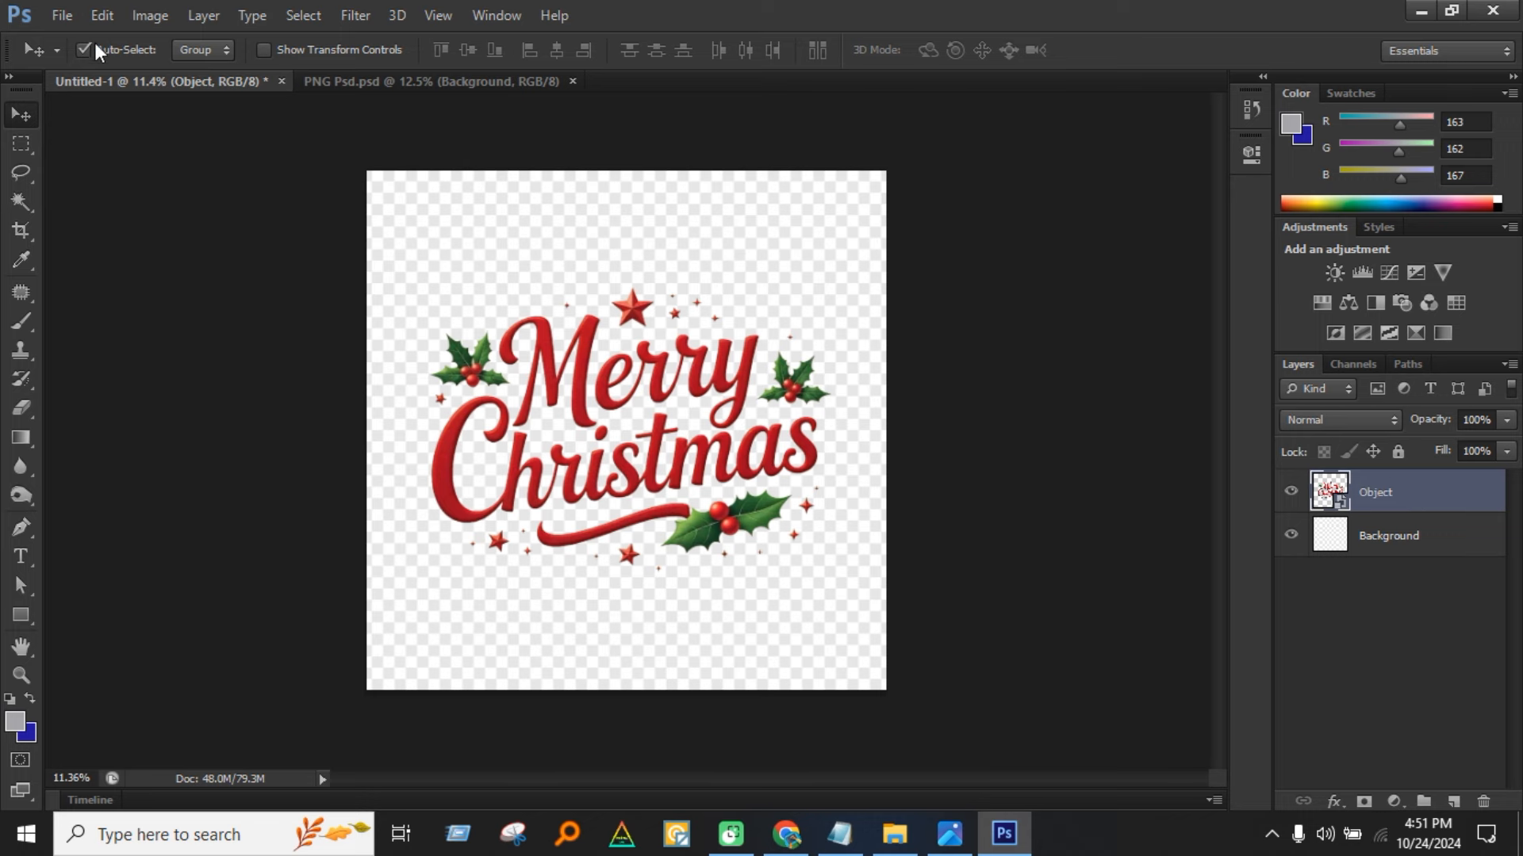
# Start saving the document under a new name, creating and opening a folder named Freepik inside Downloads.
pyautogui.click(66, 17)
pyautogui.click(139, 283)
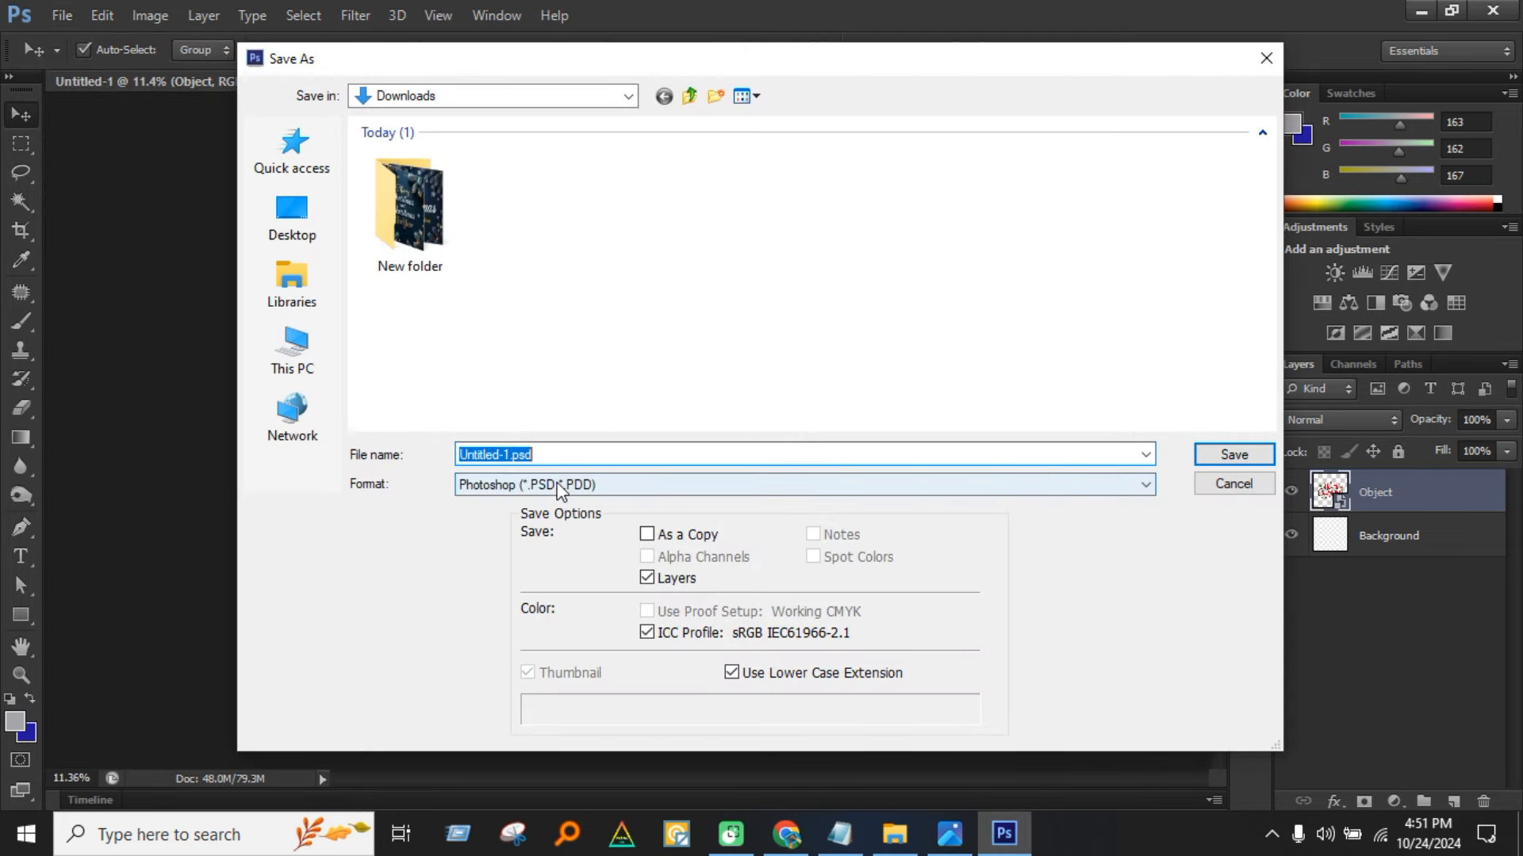
pyautogui.click(573, 314)
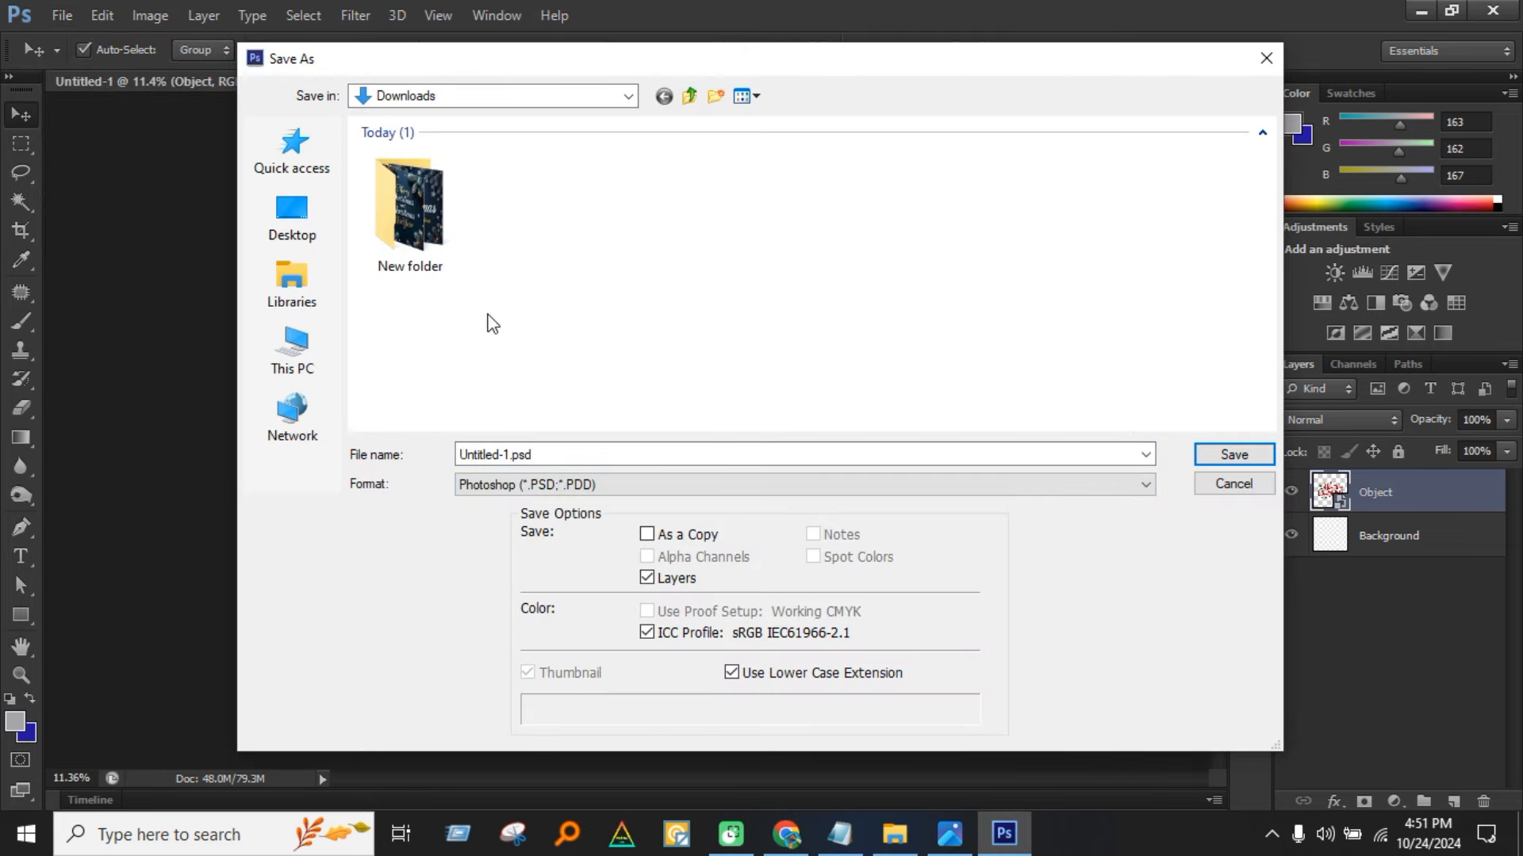
pyautogui.rightClick(546, 328)
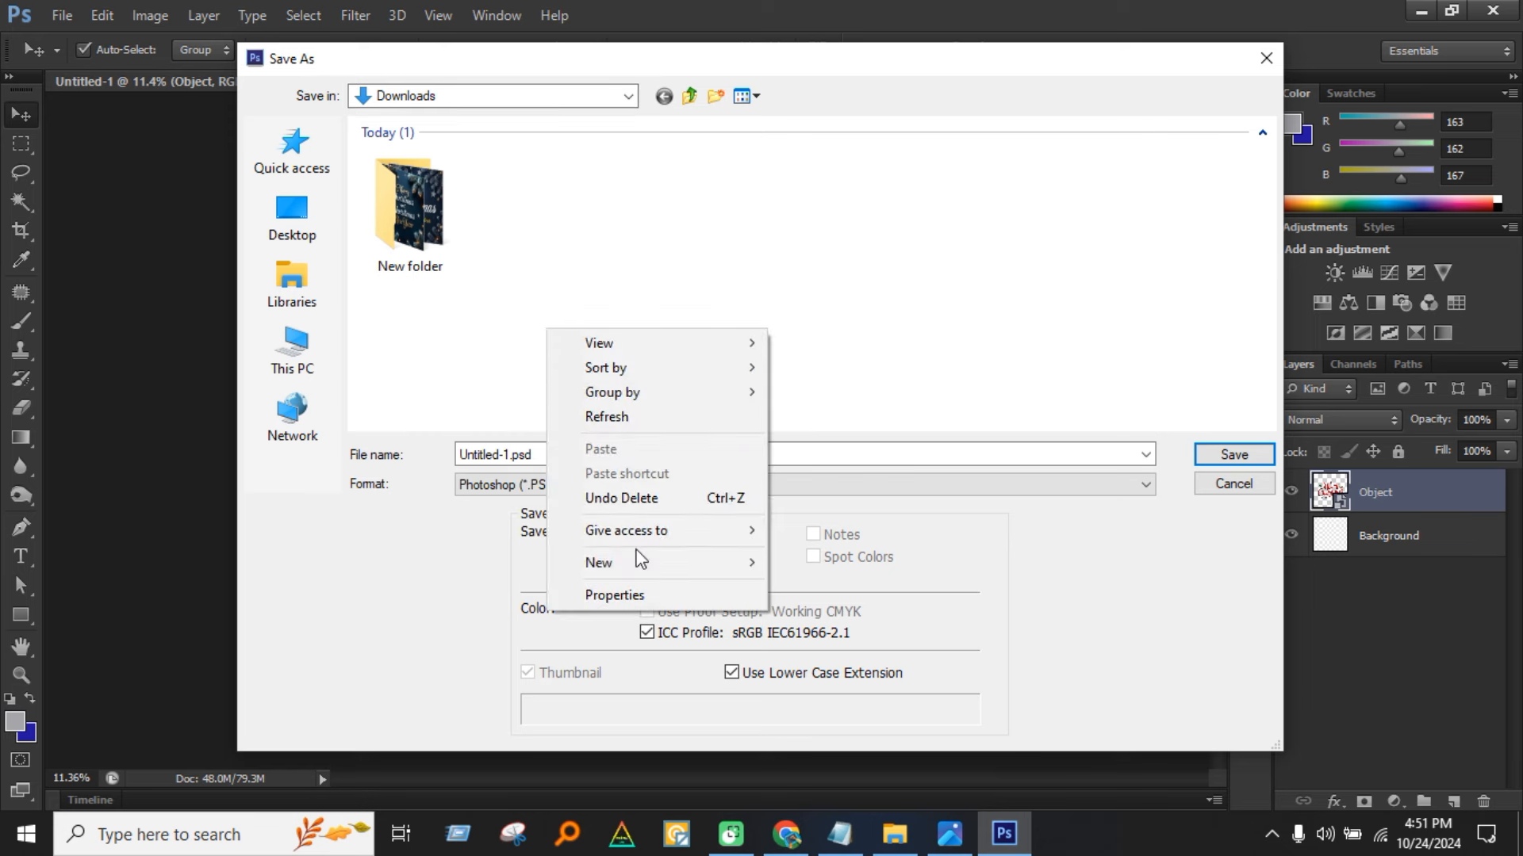
pyautogui.moveTo(634, 561)
pyautogui.click(802, 561)
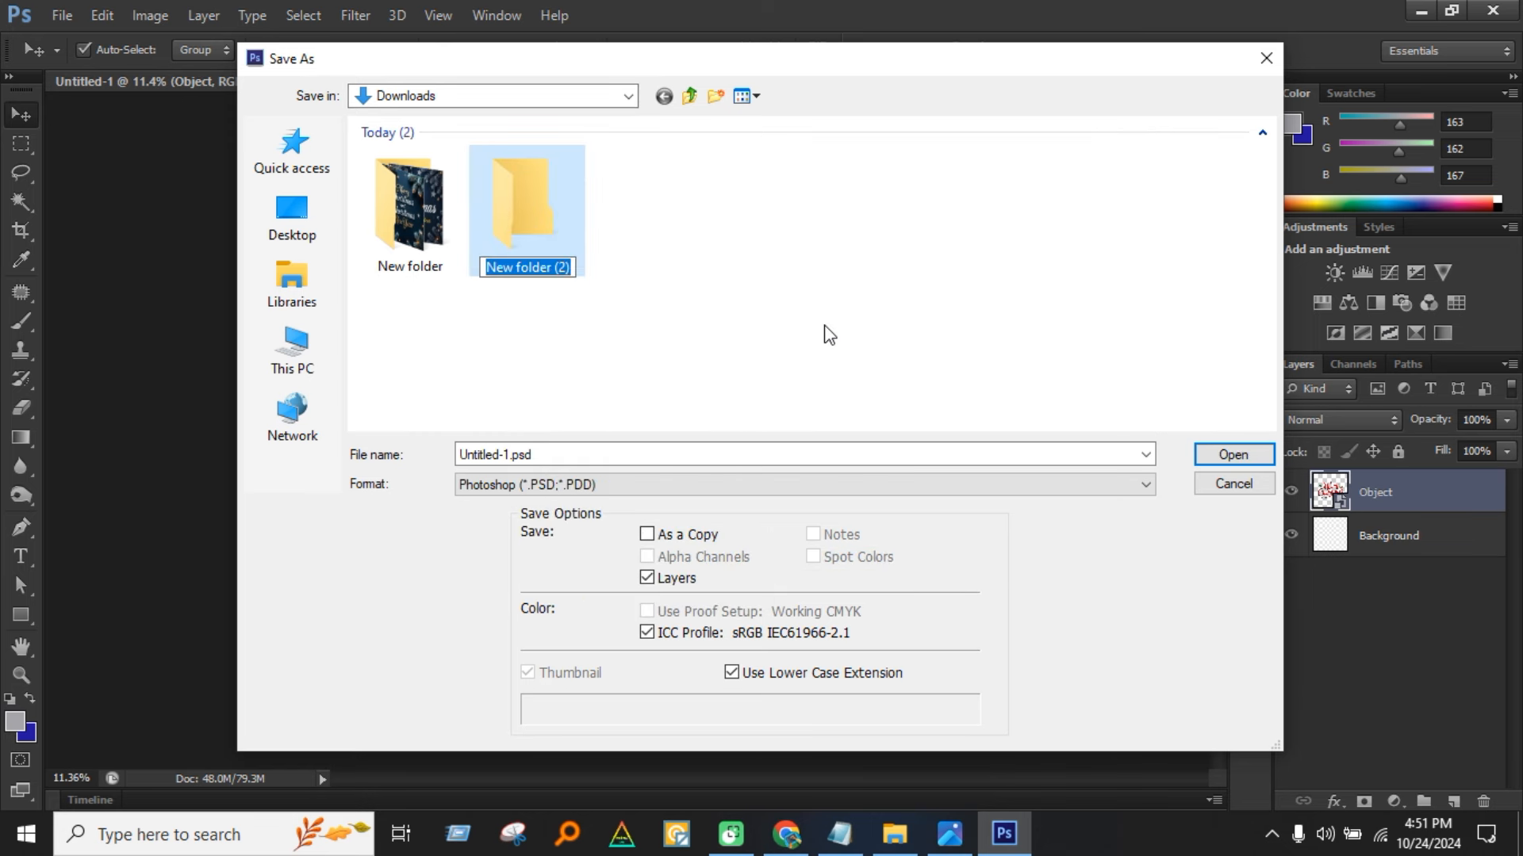
pyautogui.write('Freepik')
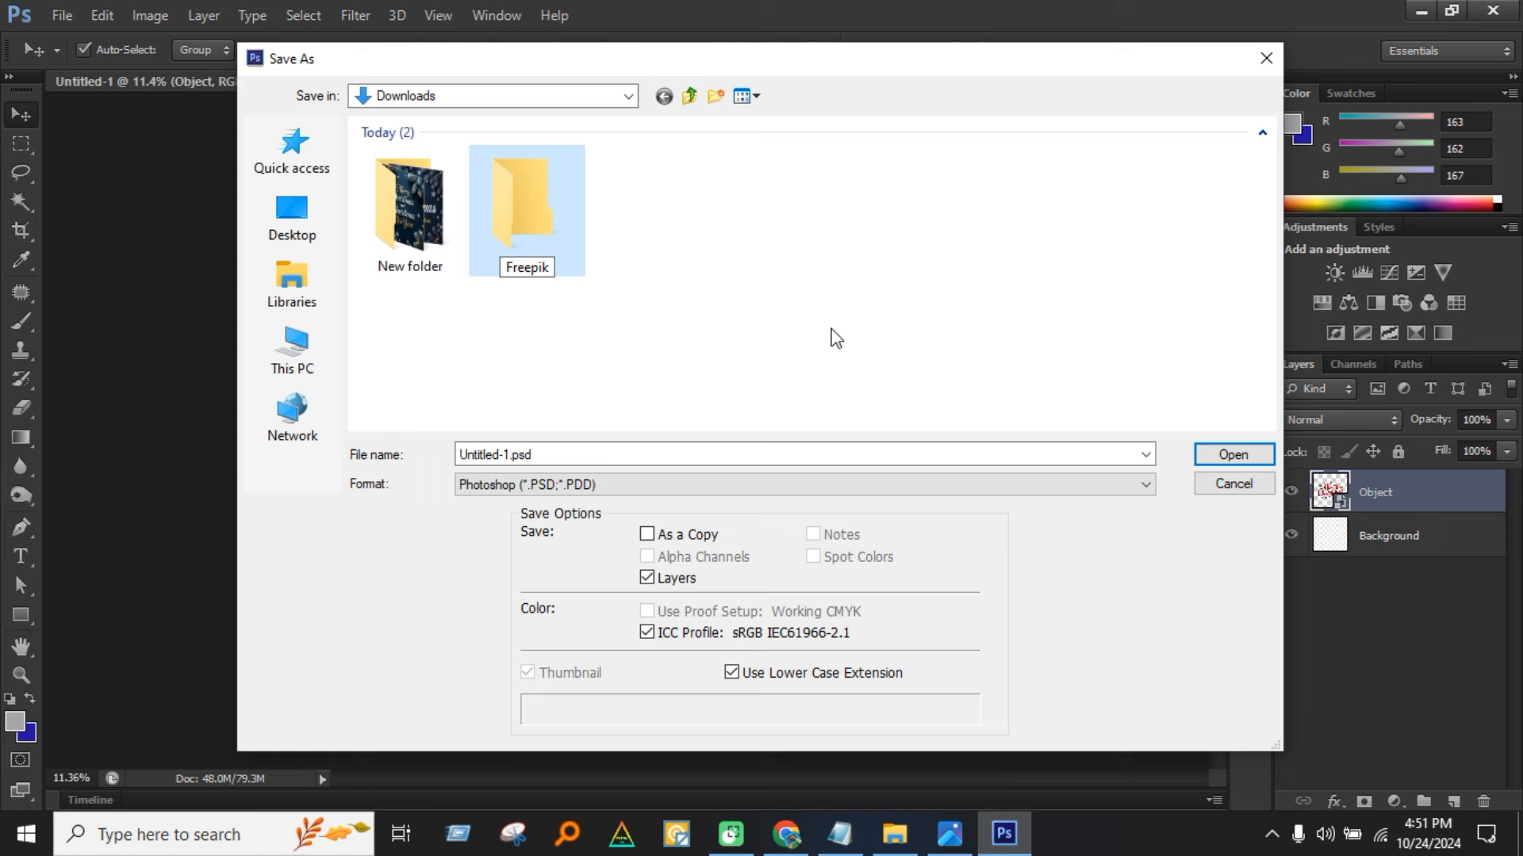
pyautogui.press('Return')
pyautogui.press('Return')
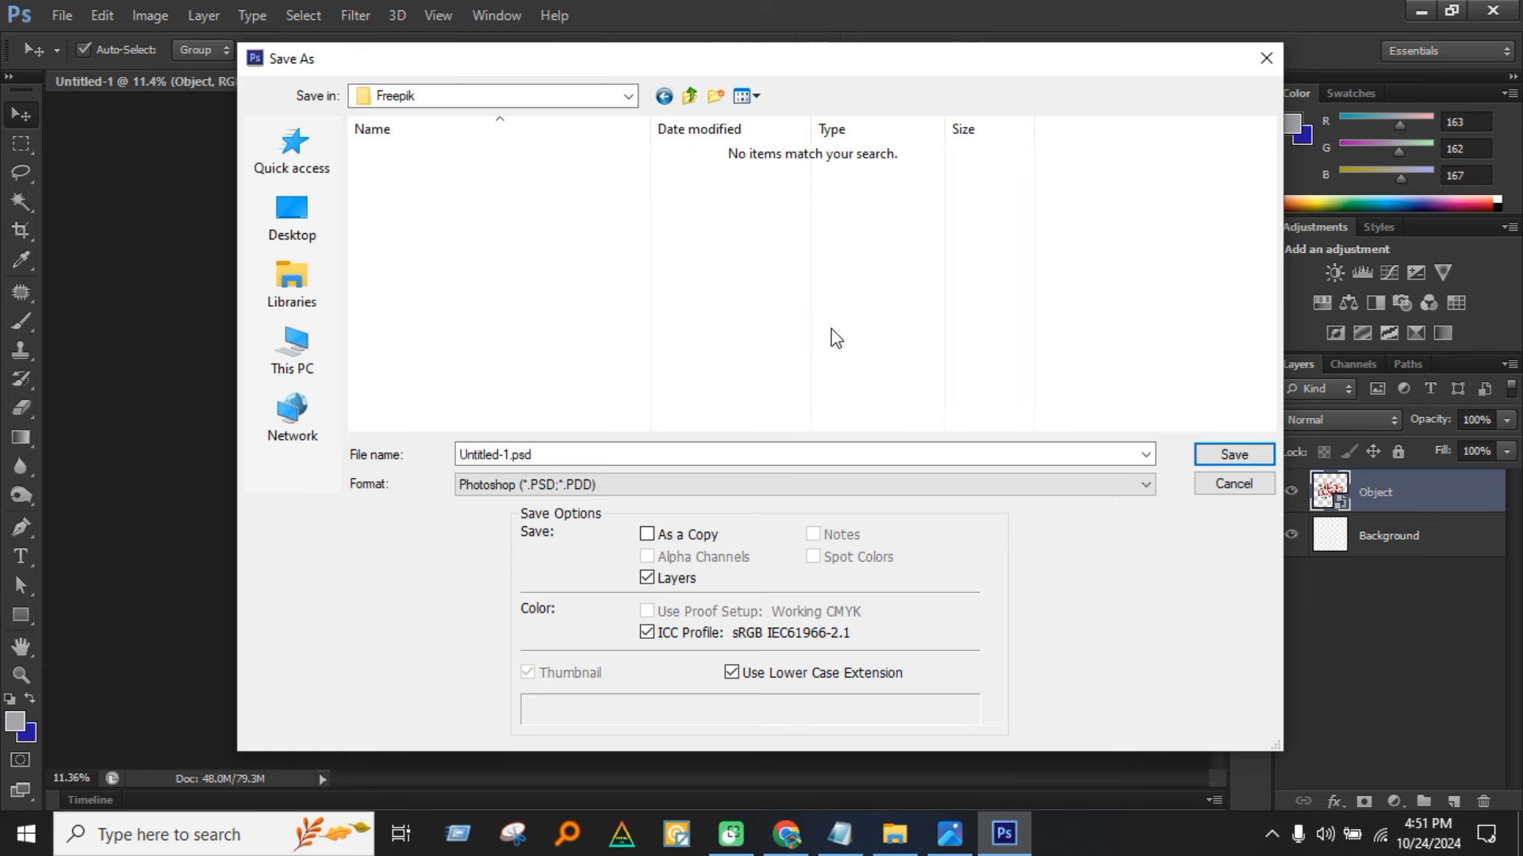
# Save the document in Photoshop format as Merry Christmas Png Bg.psd in the Freepik folder.
pyautogui.doubleClick(652, 454)
pyautogui.write('Me')
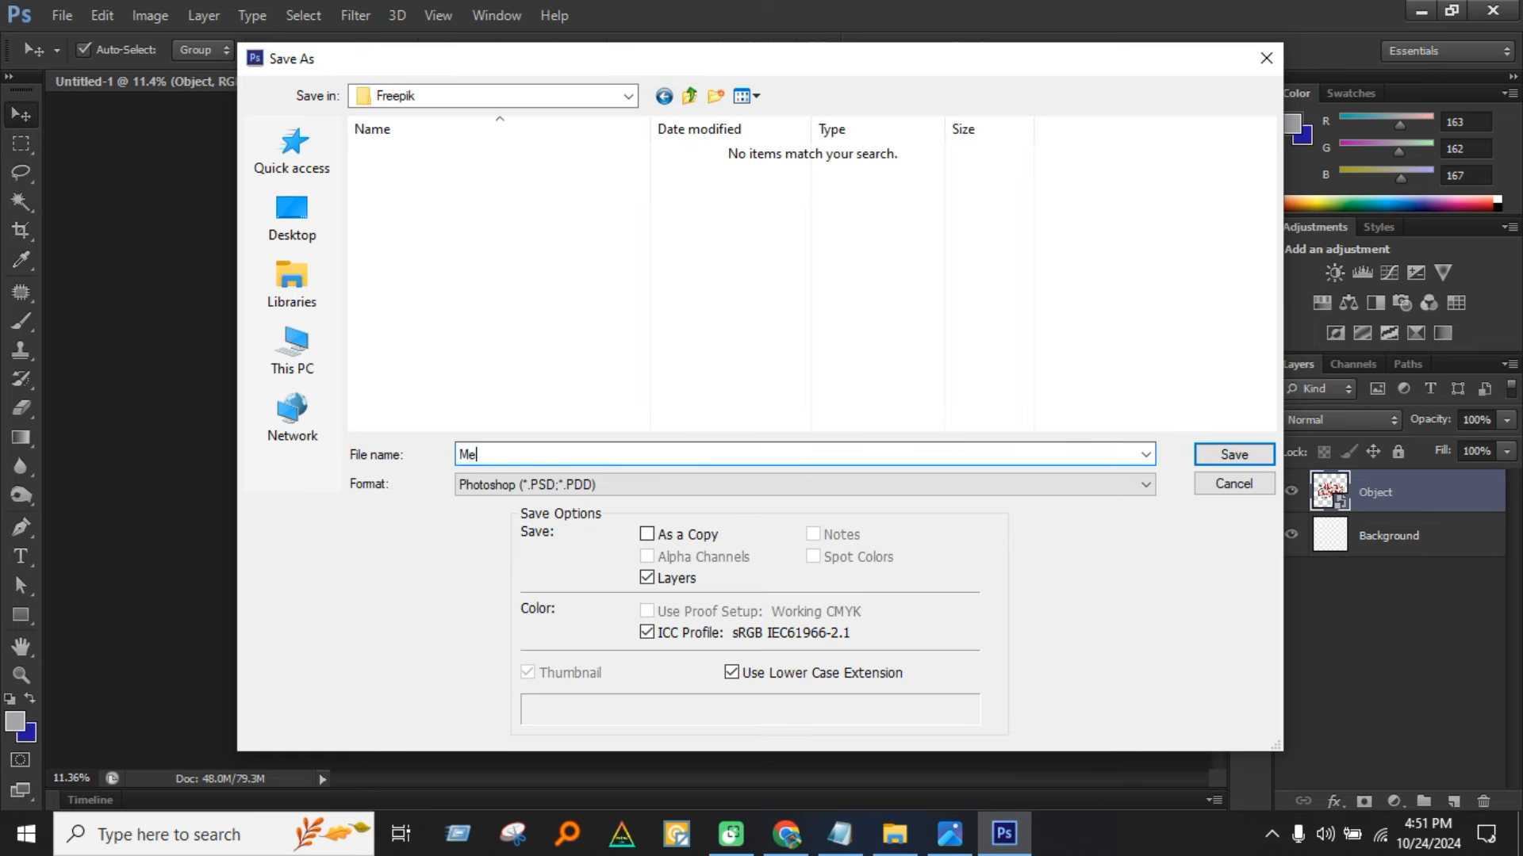
pyautogui.write('rry Christmas Png Ph')
pyautogui.press('BackSpace')
pyautogui.press('BackSpace')
pyautogui.write('Bg')
pyautogui.press('Return')
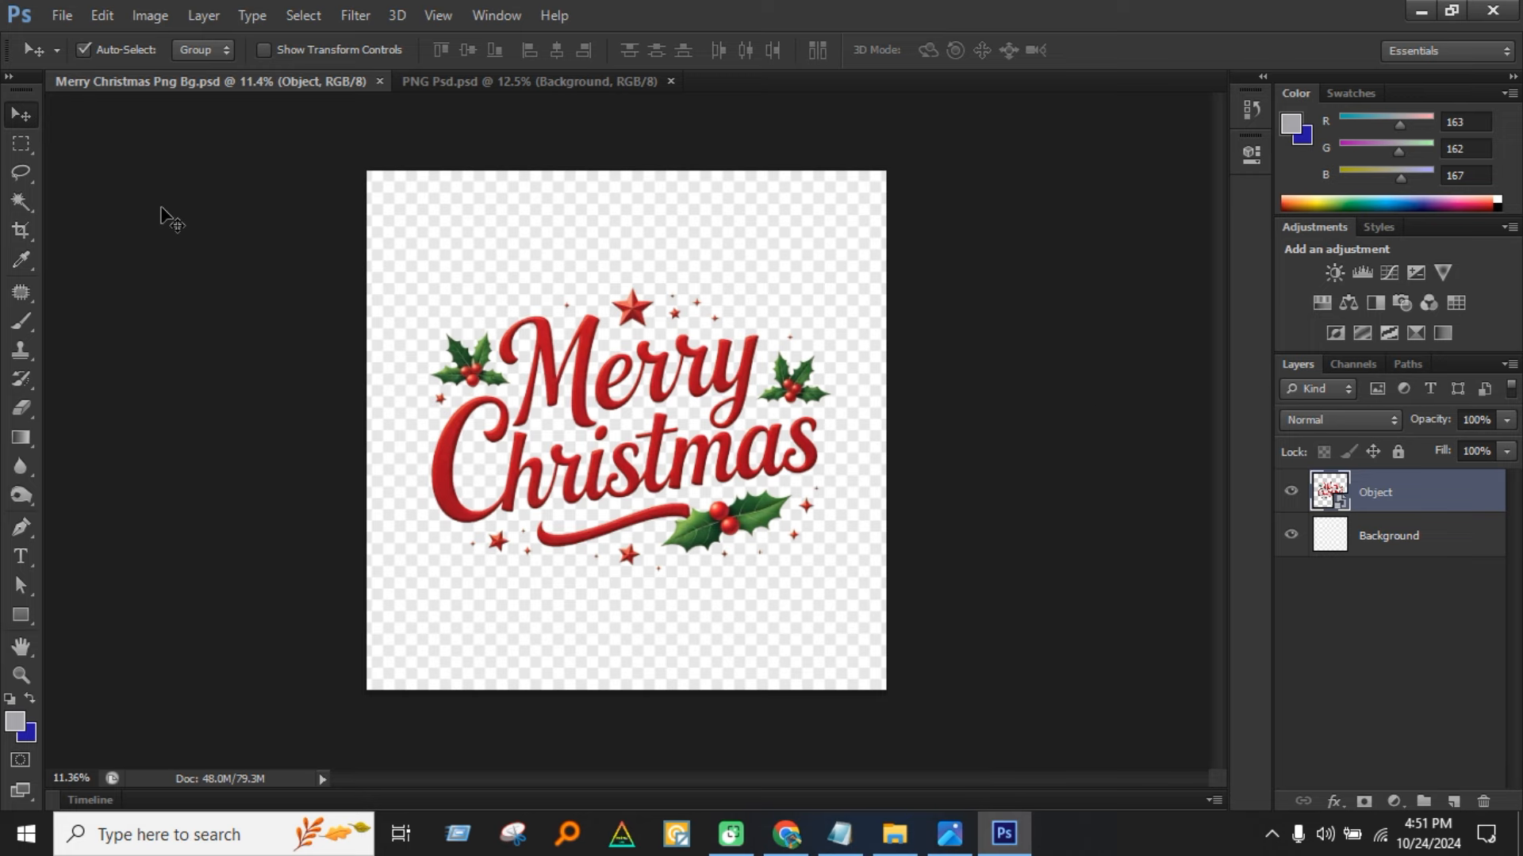
# Save a JPEG copy of the document as Merry Christmas Png Bg.jpg in the Freepik folder.
pyautogui.click(57, 16)
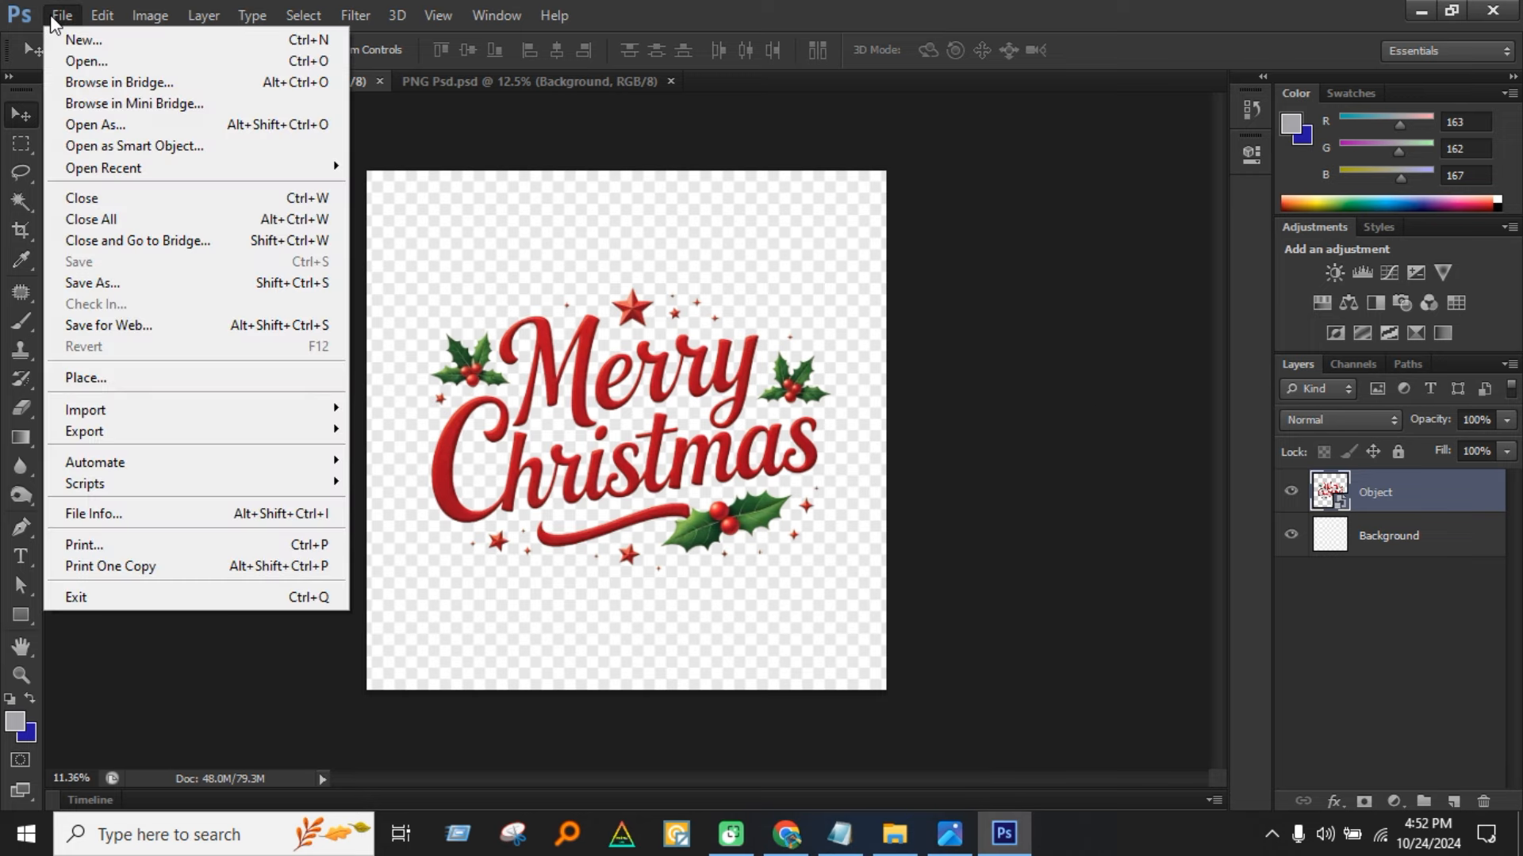
pyautogui.click(101, 283)
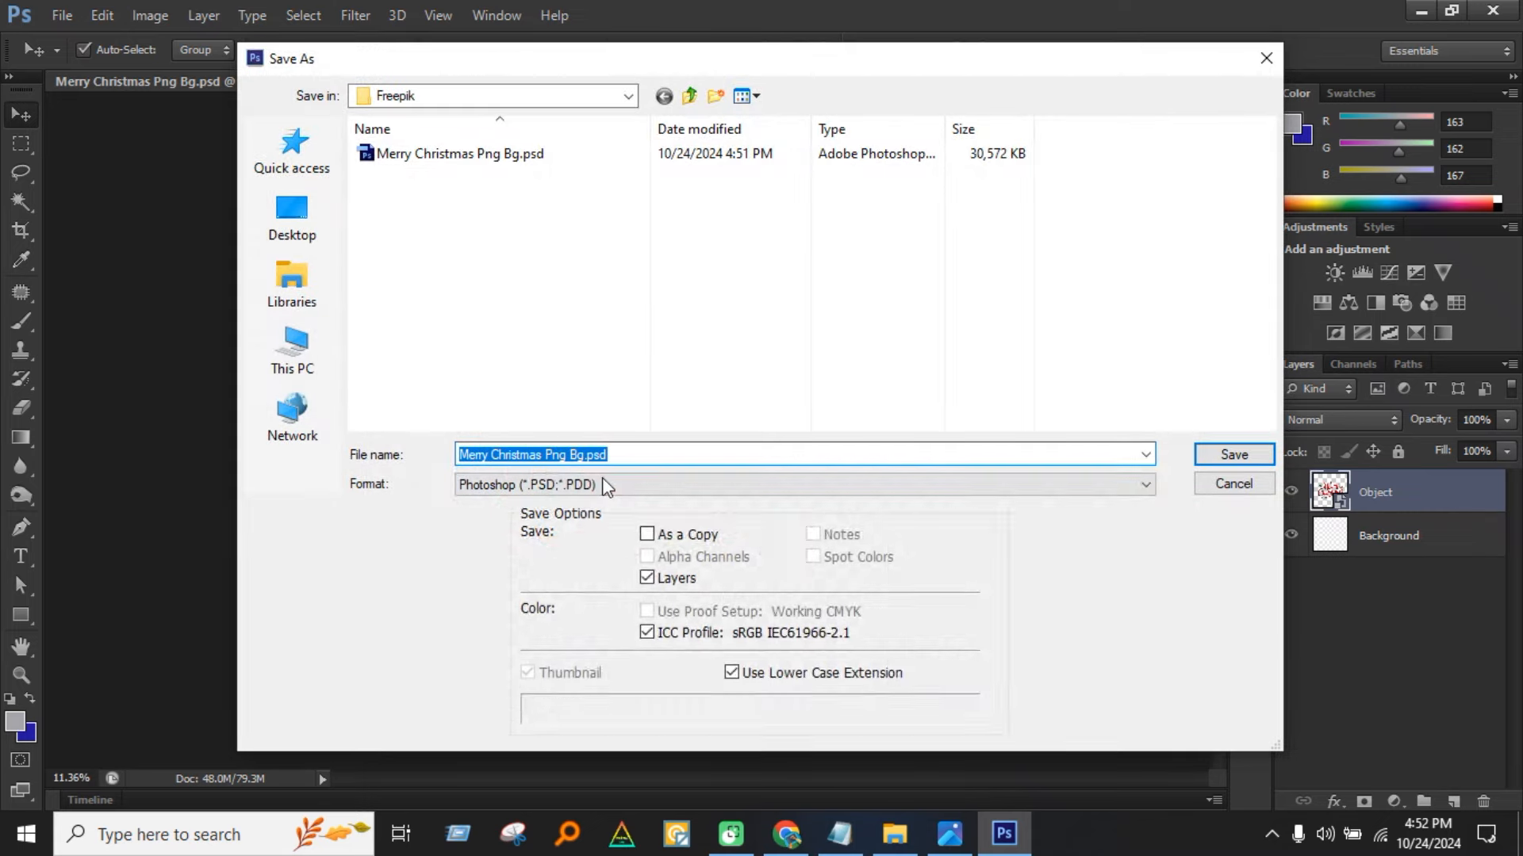
pyautogui.click(602, 481)
pyautogui.click(605, 636)
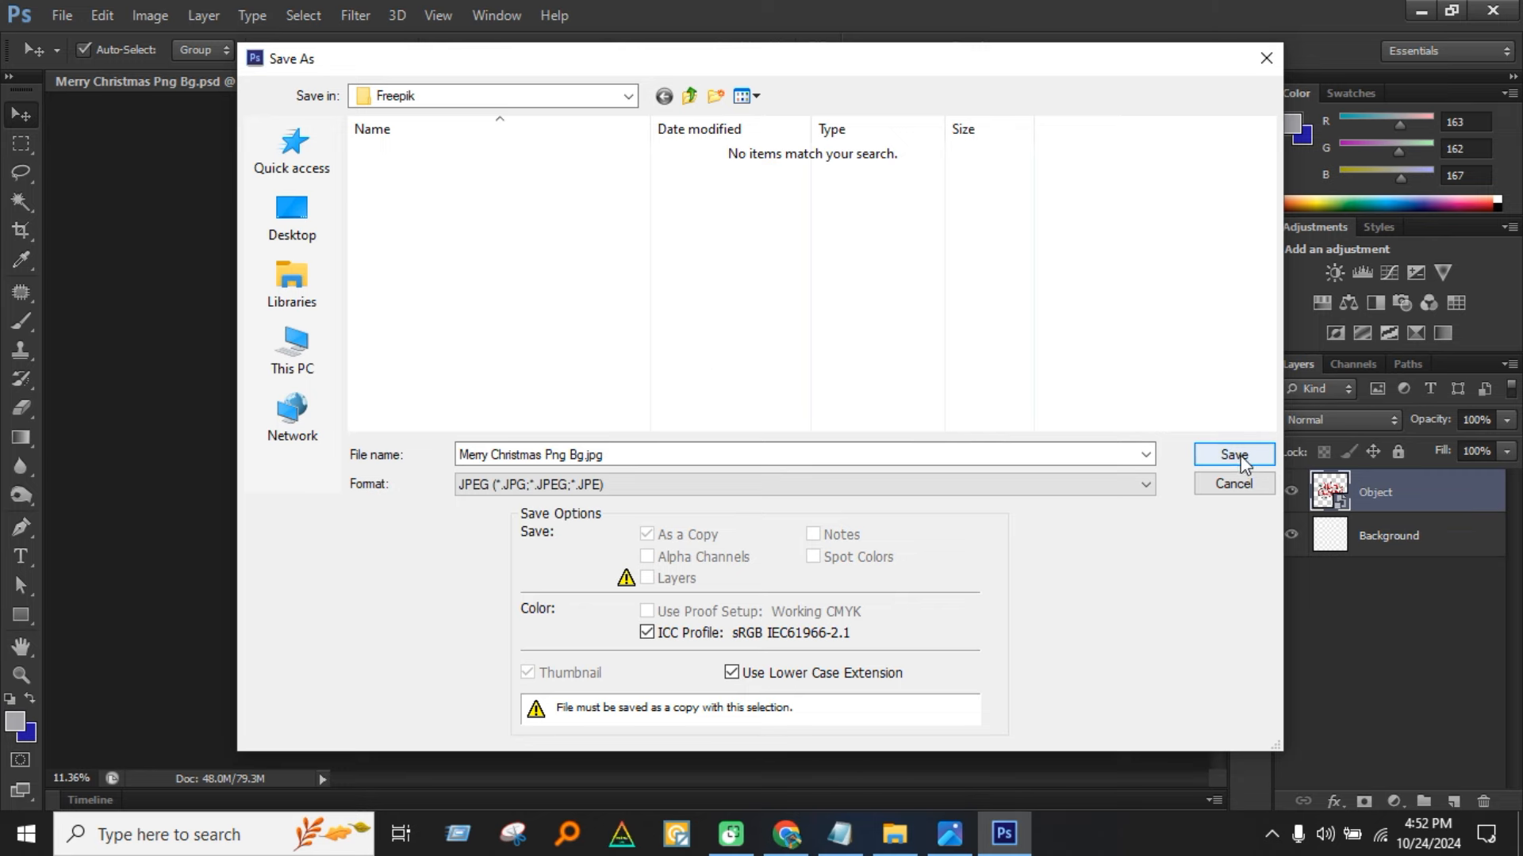
pyautogui.click(1208, 464)
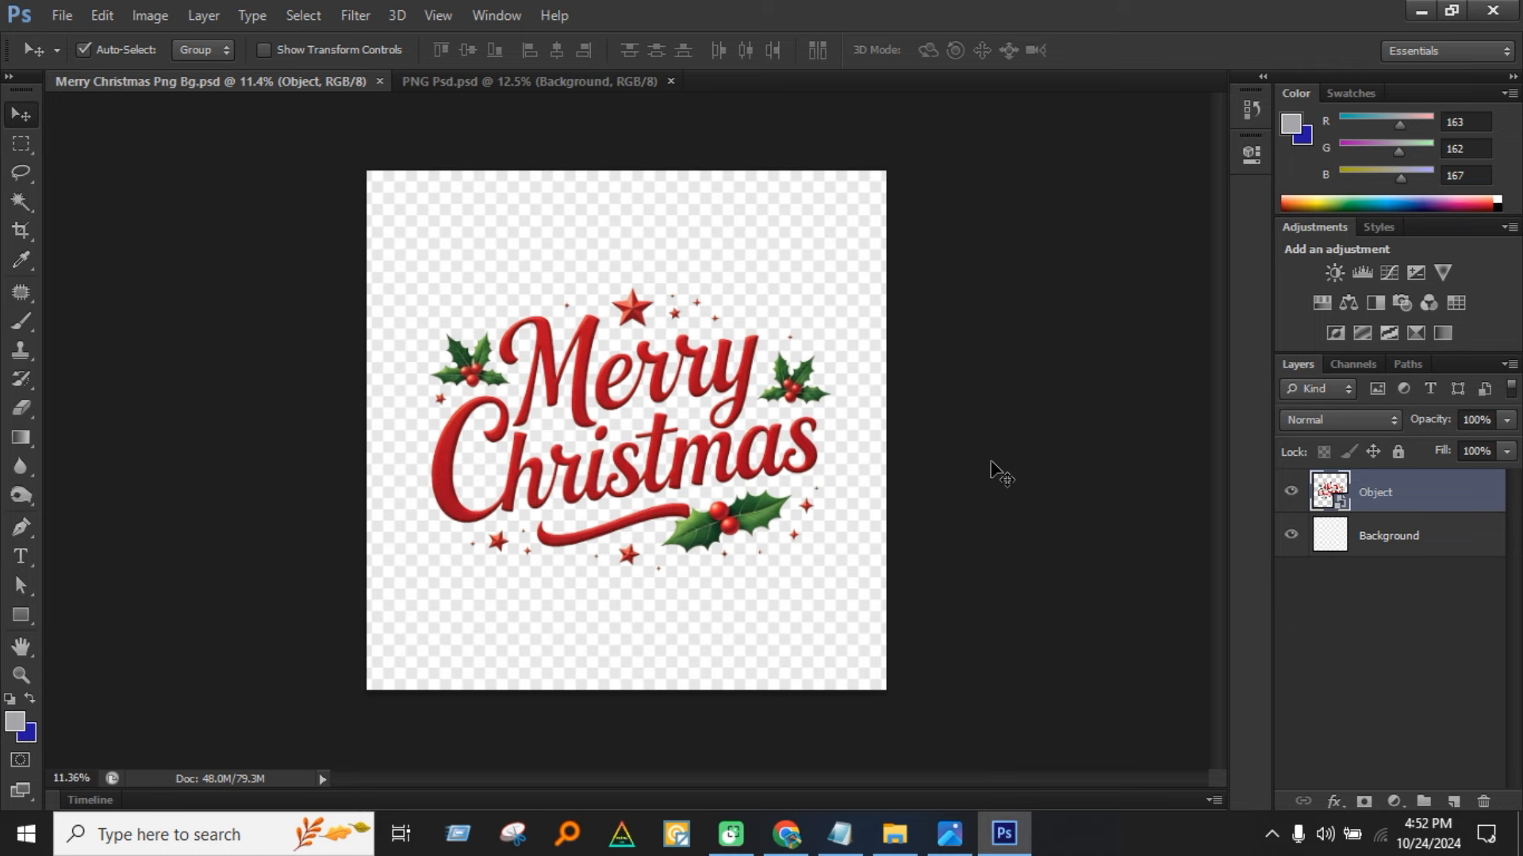
# Switch to File Explorer and open the Freepik folder in Downloads to check the saved files.
pyautogui.click(894, 833)
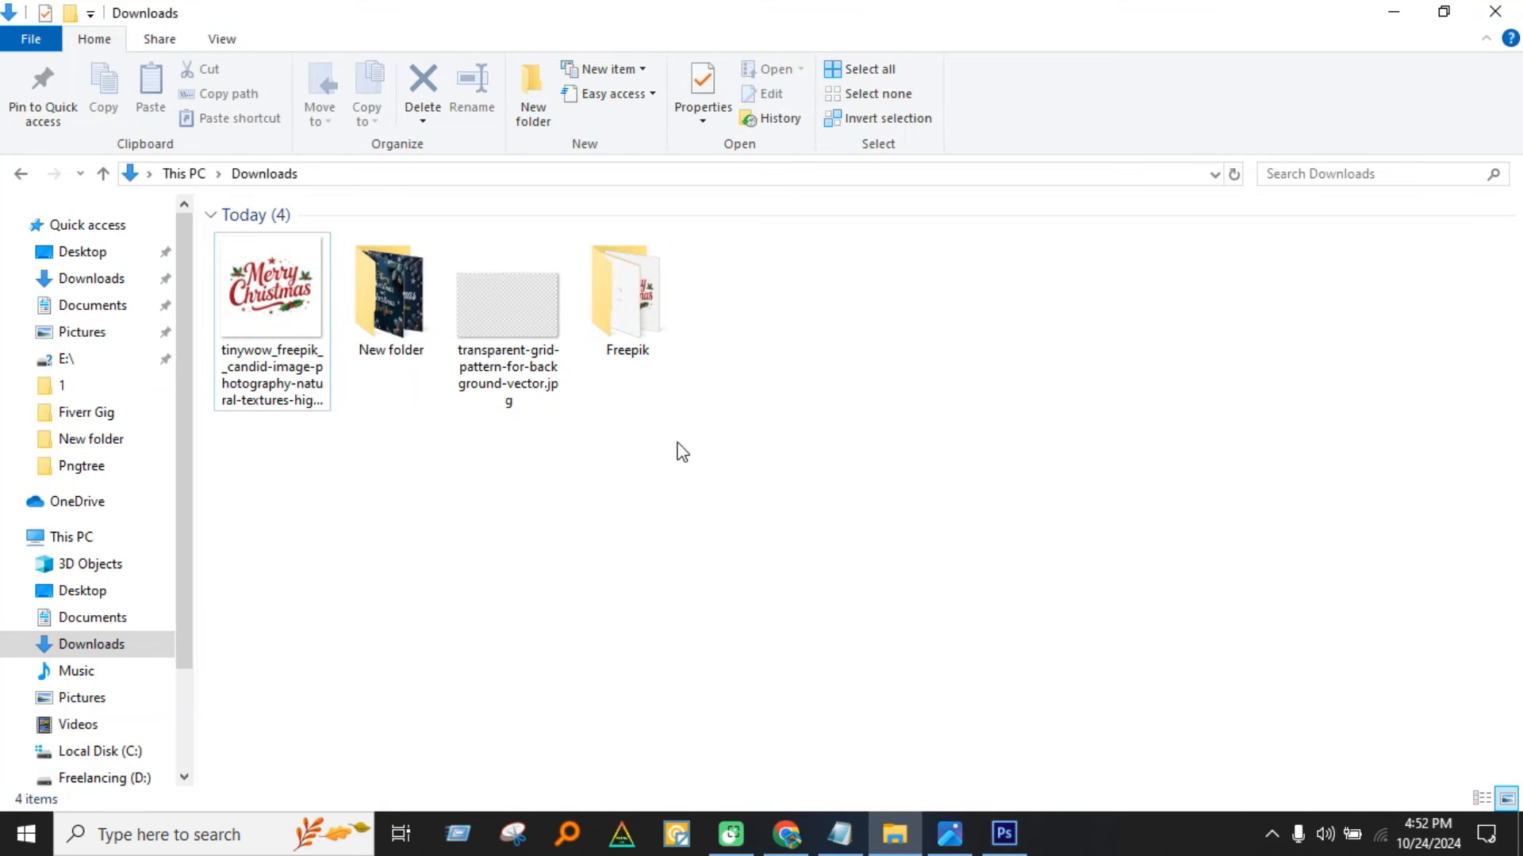
pyautogui.doubleClick(643, 317)
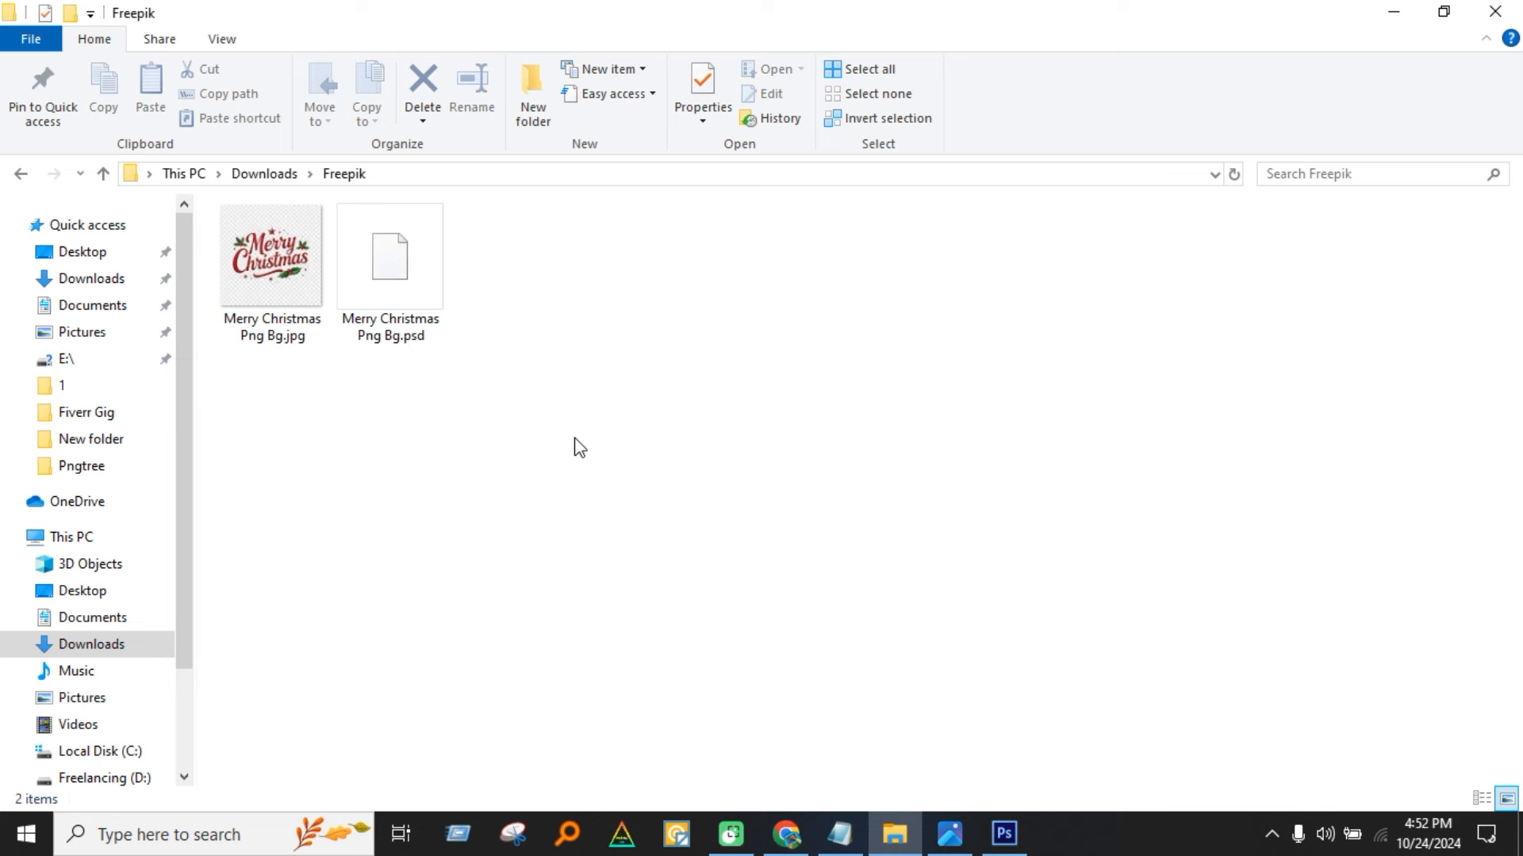
# Compare the base names of the JPG and PSD files in the Freepik folder without renaming either file.
pyautogui.click(405, 313)
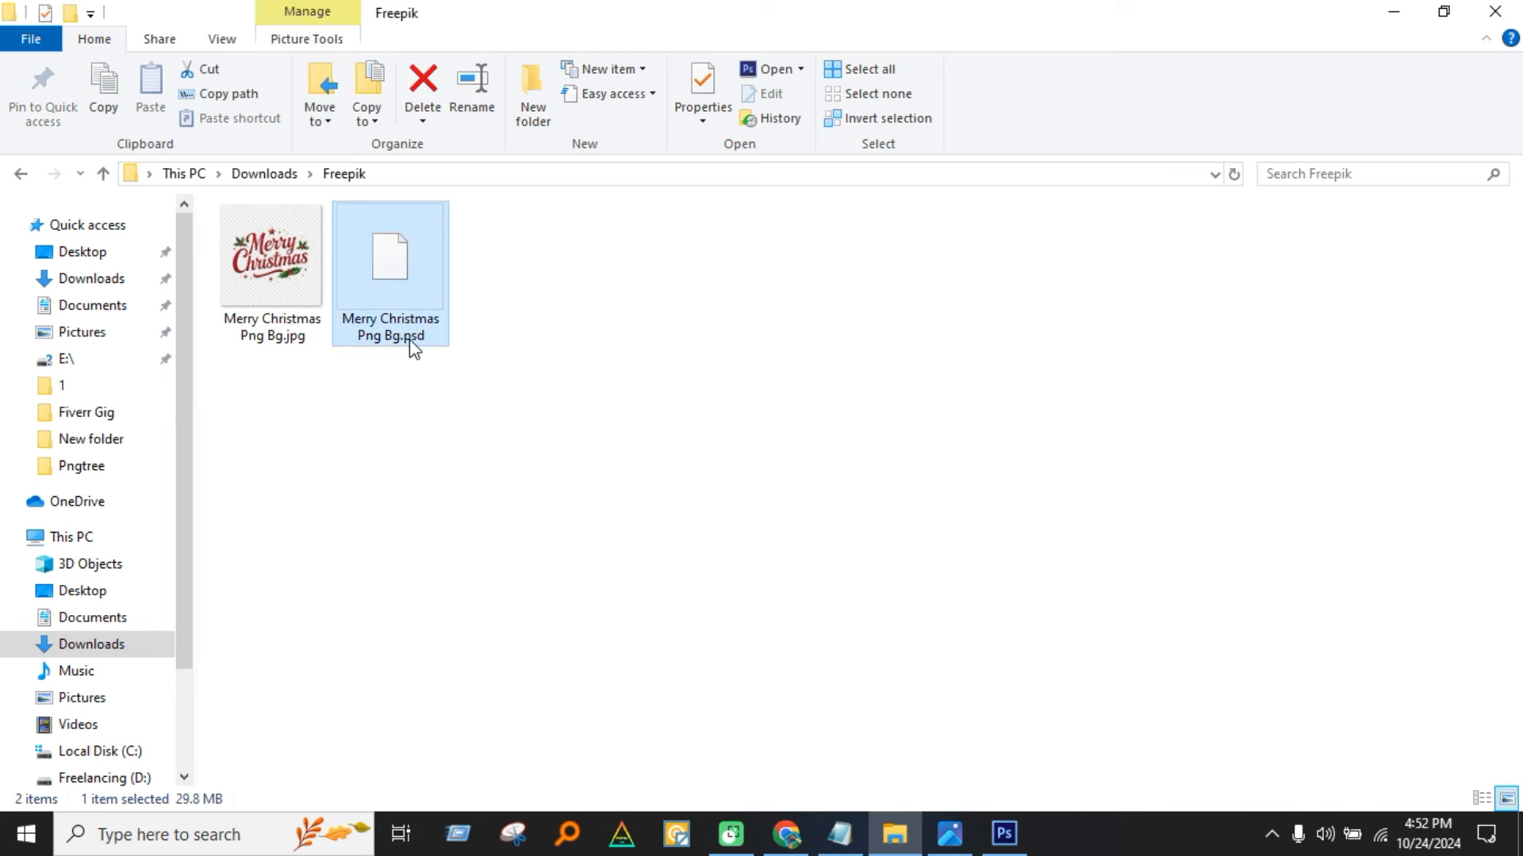
pyautogui.click(311, 331)
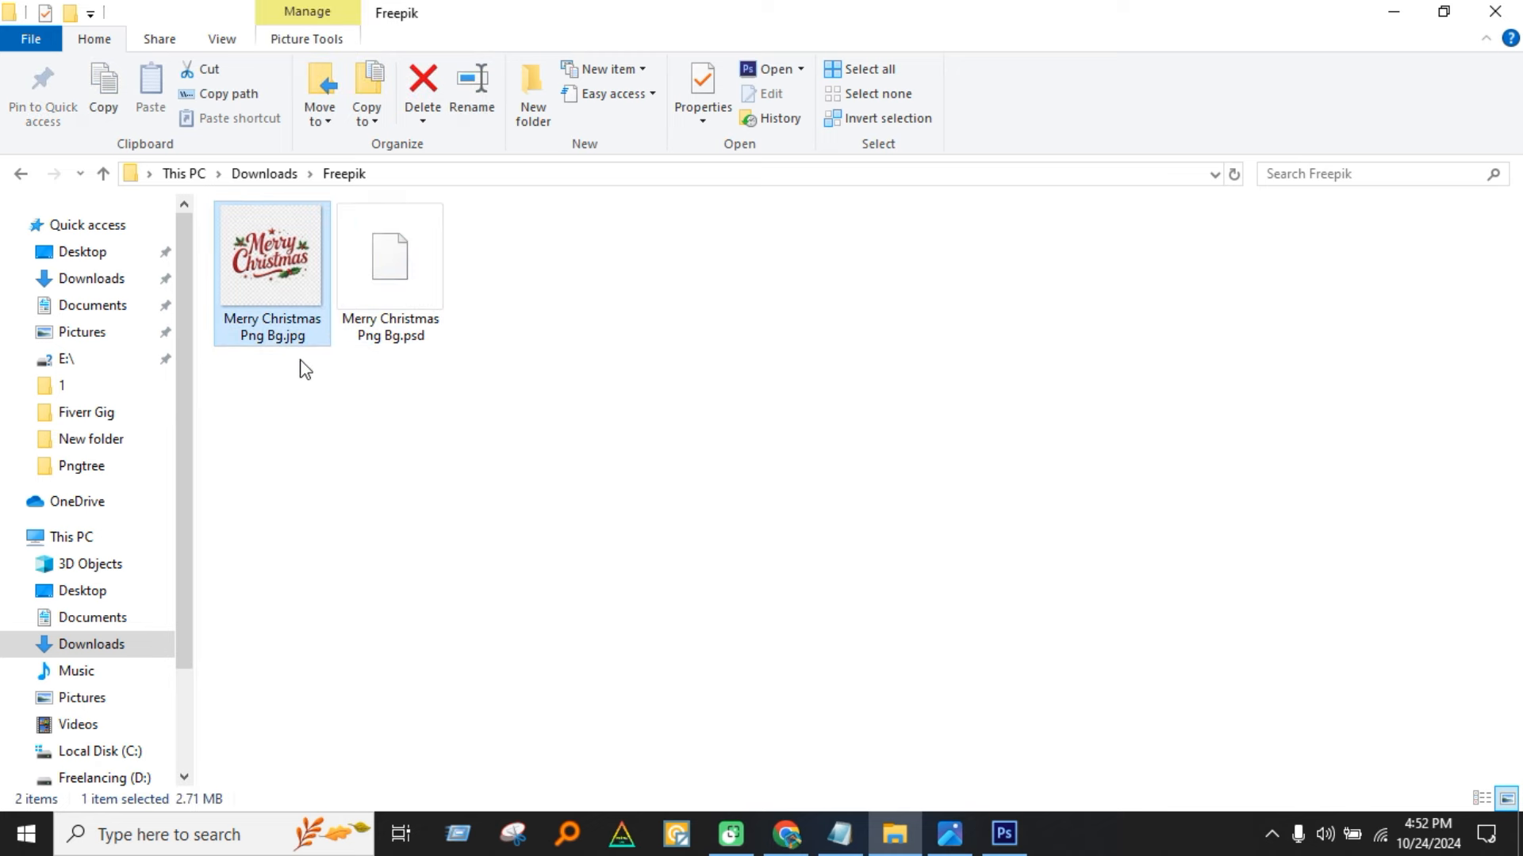
pyautogui.rightClick(272, 309)
pyautogui.click(372, 765)
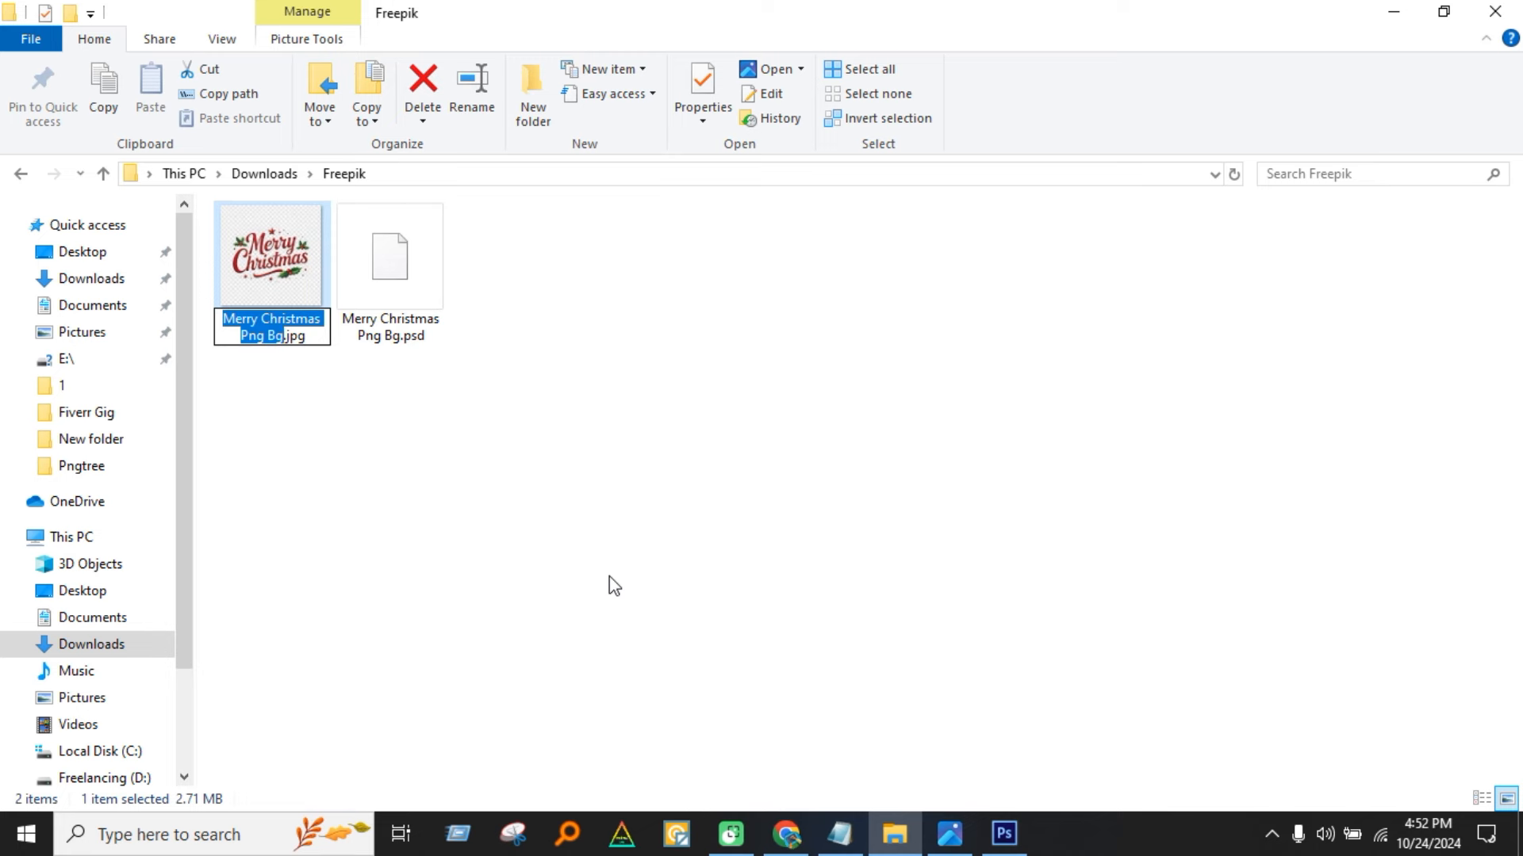
pyautogui.click(419, 301)
pyautogui.rightClick(417, 300)
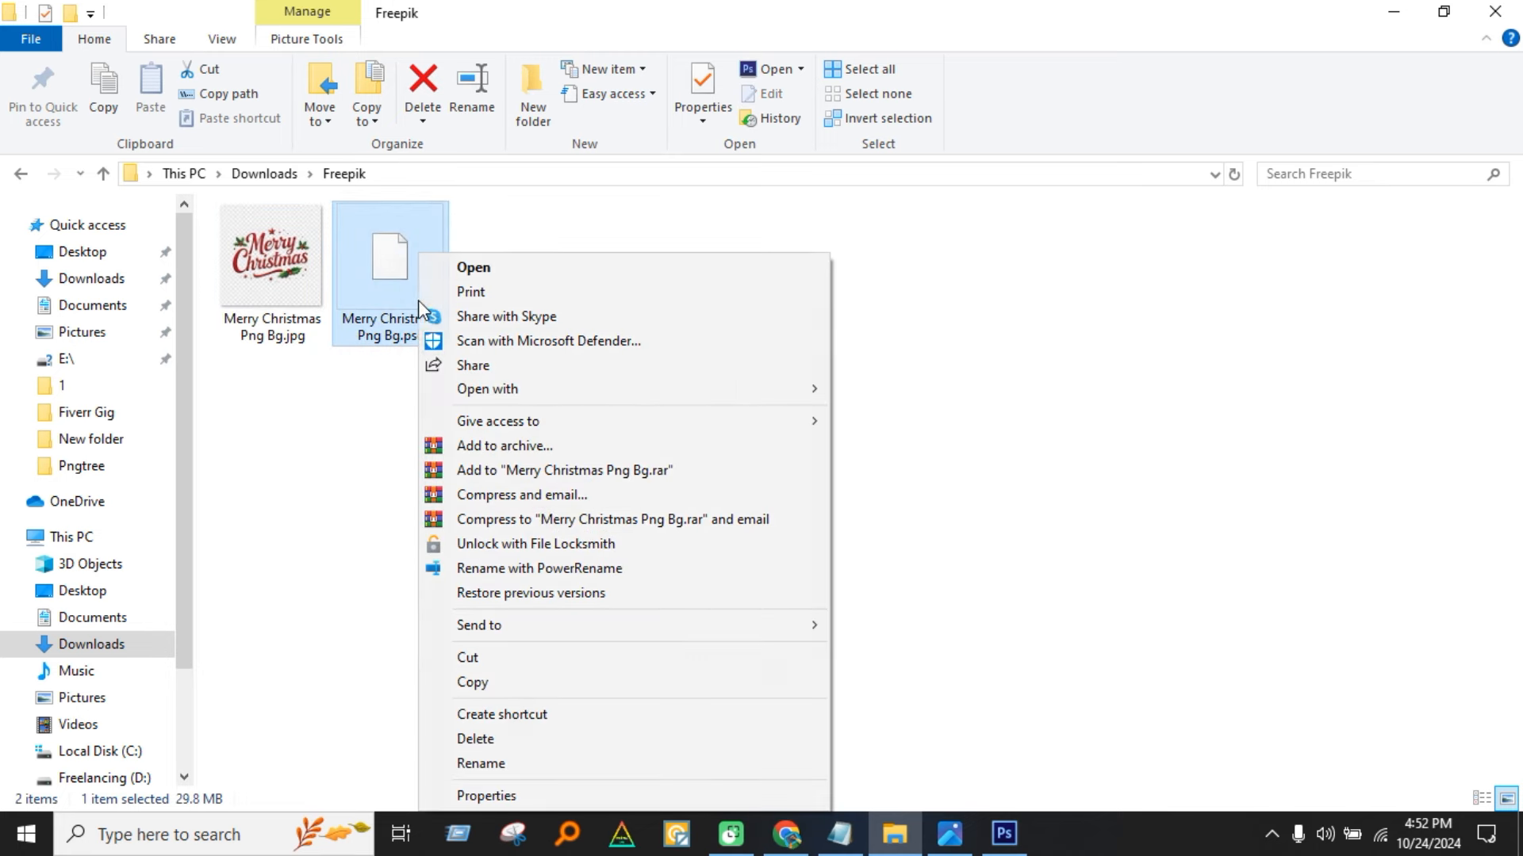
pyautogui.click(510, 770)
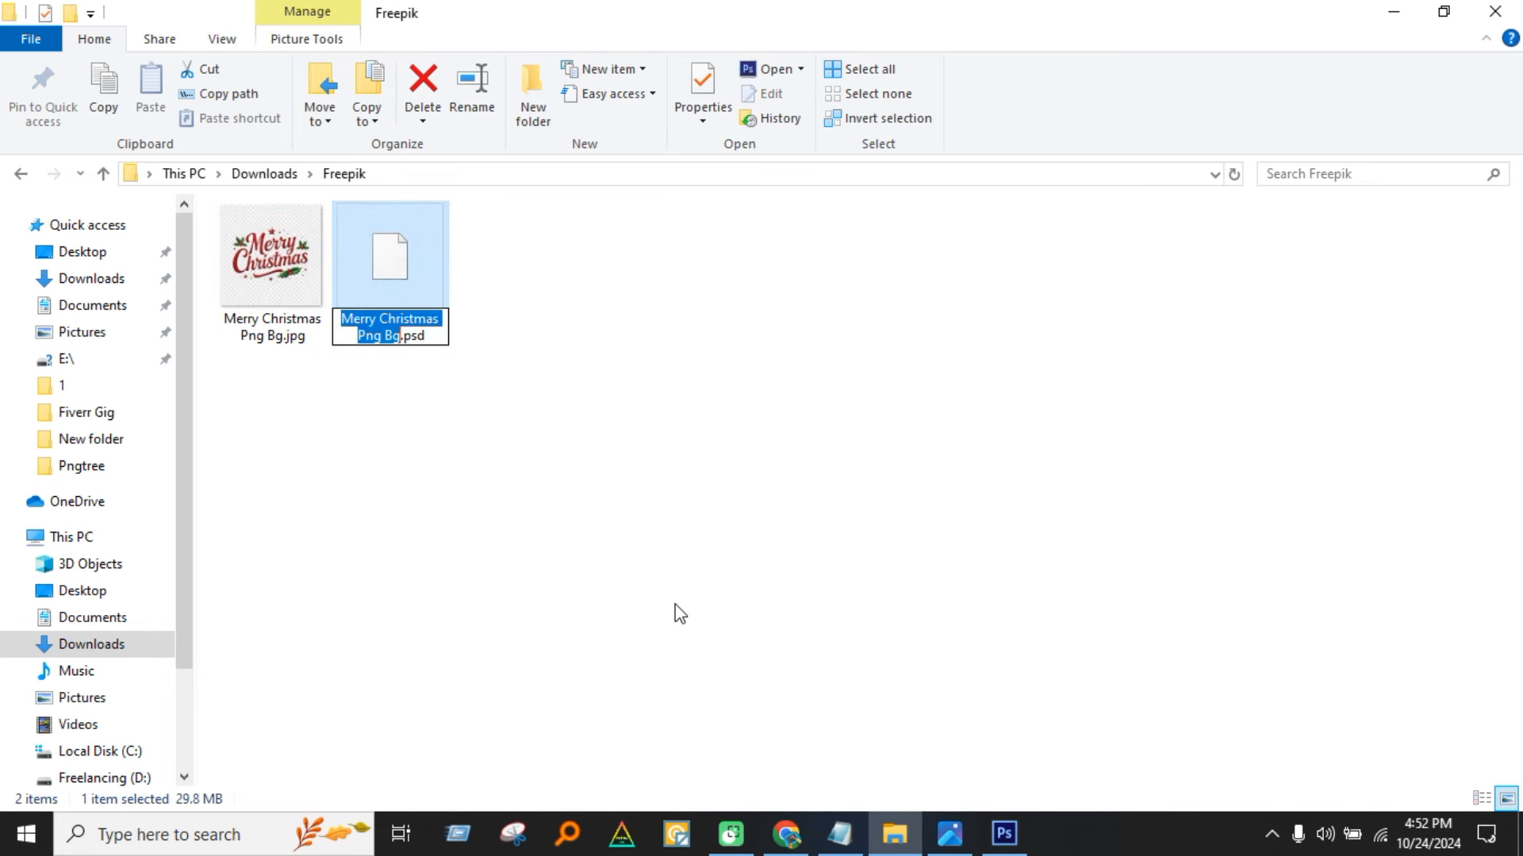
pyautogui.press('Right')
pyautogui.click(672, 476)
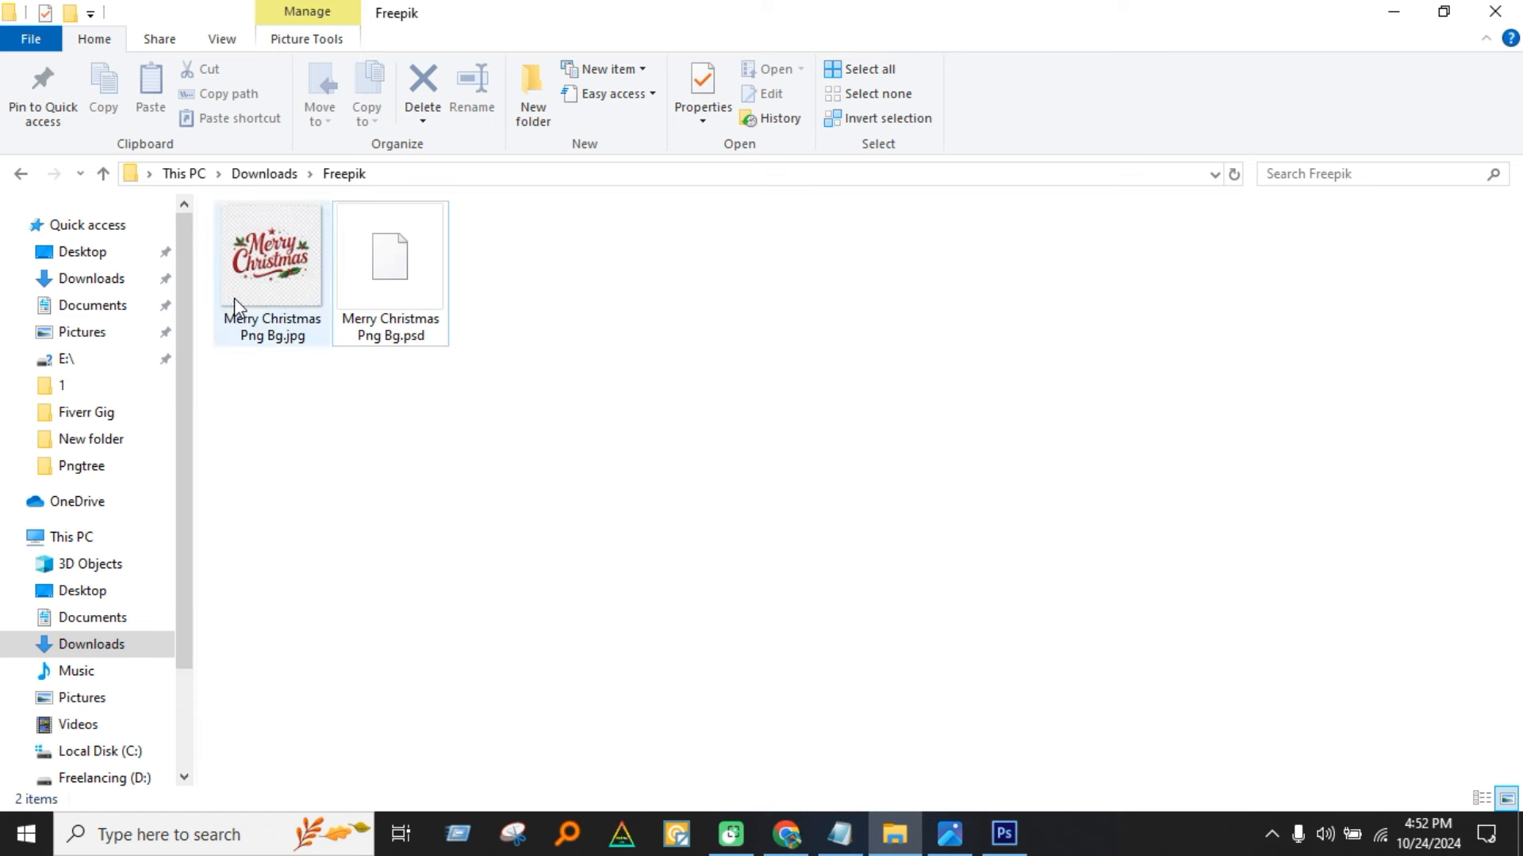
# Switch to the Freepik Contributor dashboard in Chrome, open the upload form and read the technical requirements for PSD files.
pyautogui.click(786, 834)
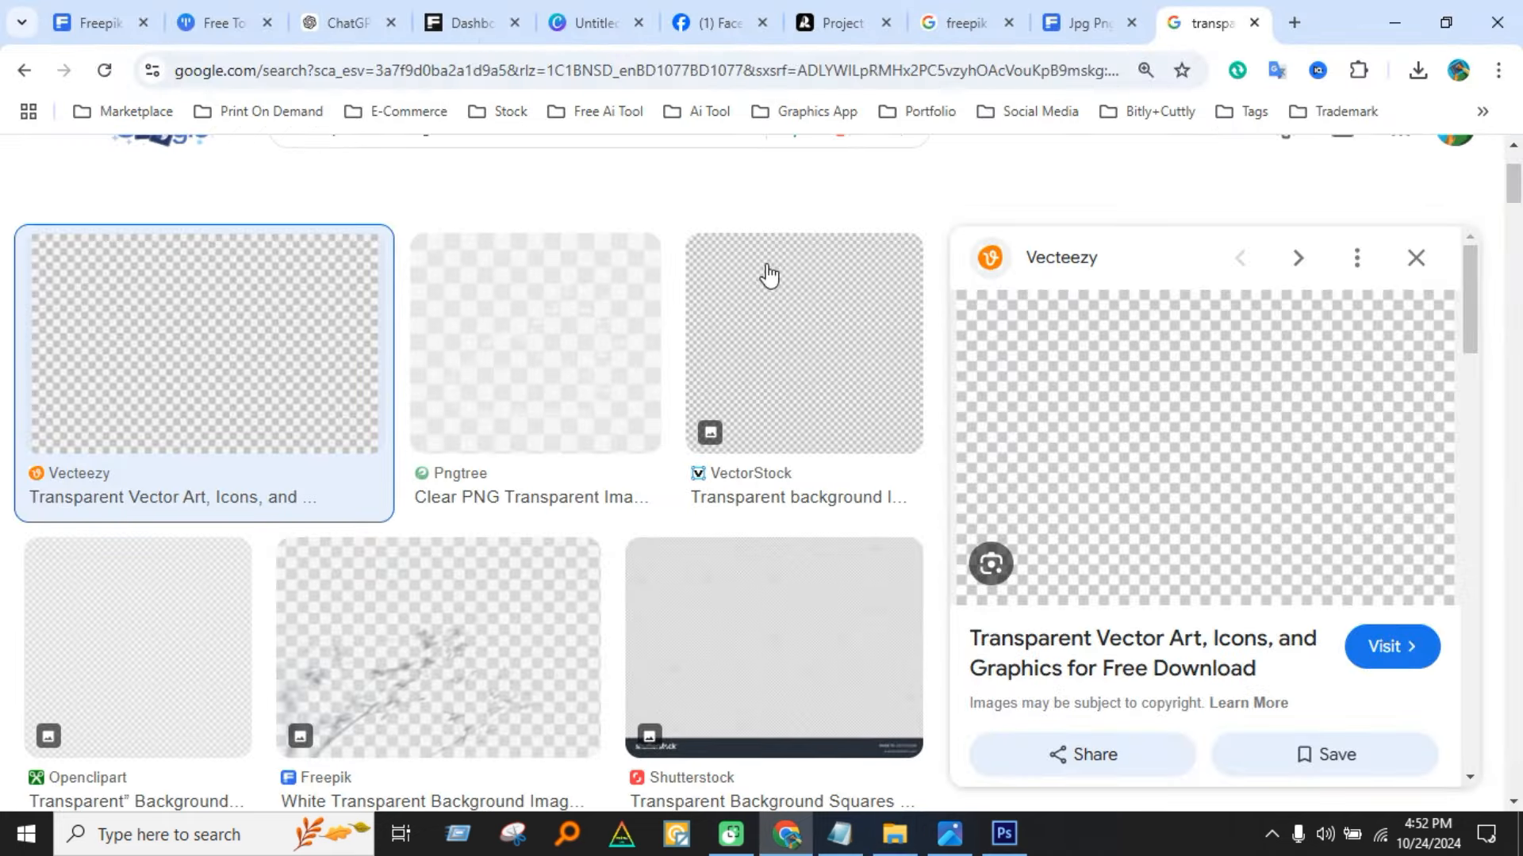
pyautogui.click(467, 11)
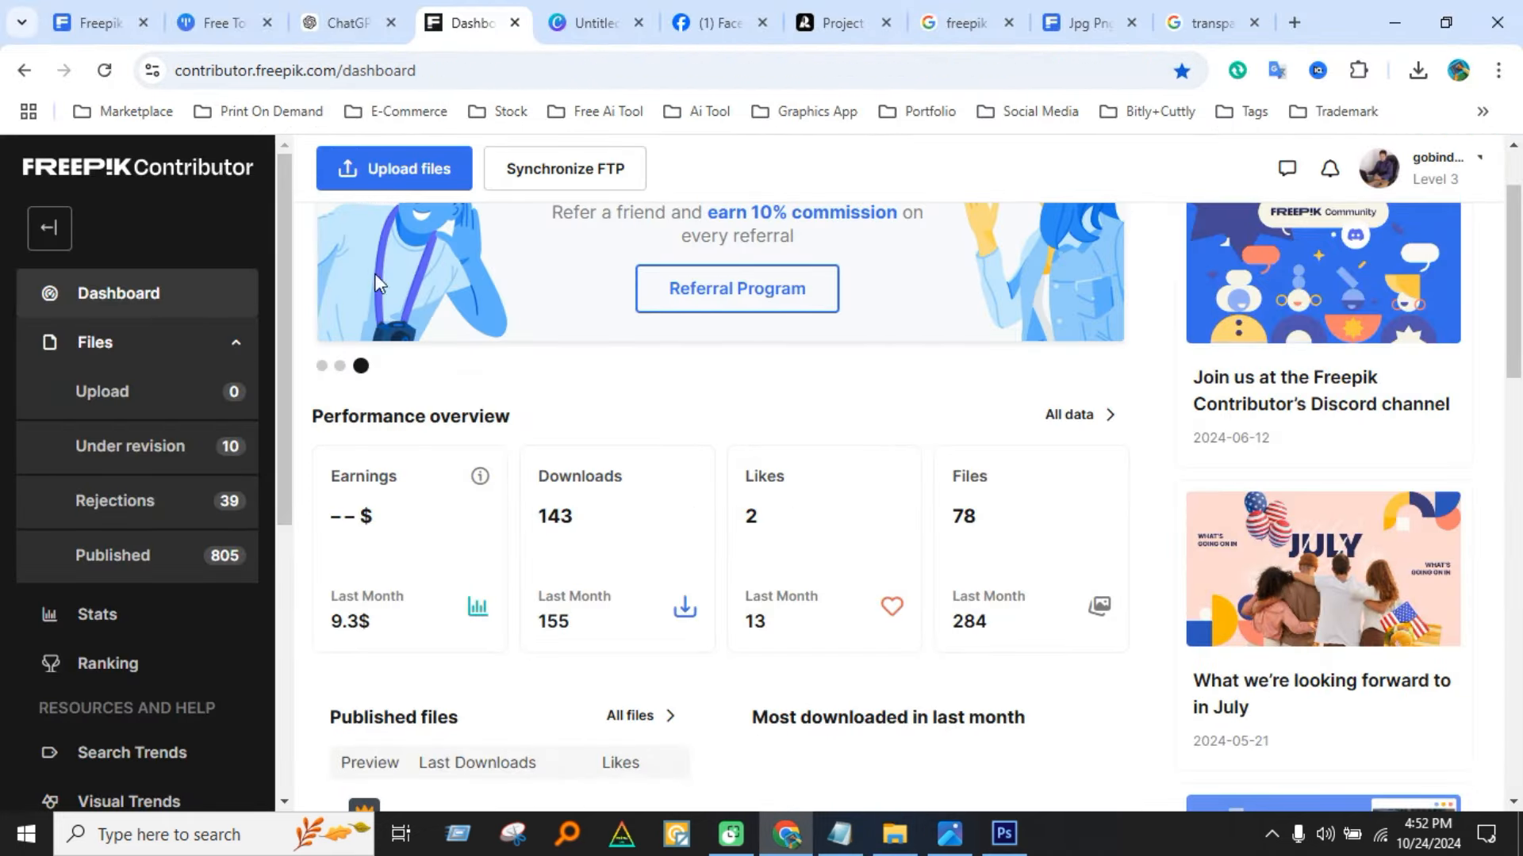
pyautogui.click(392, 169)
pyautogui.scroll(-1, 1206, 646)
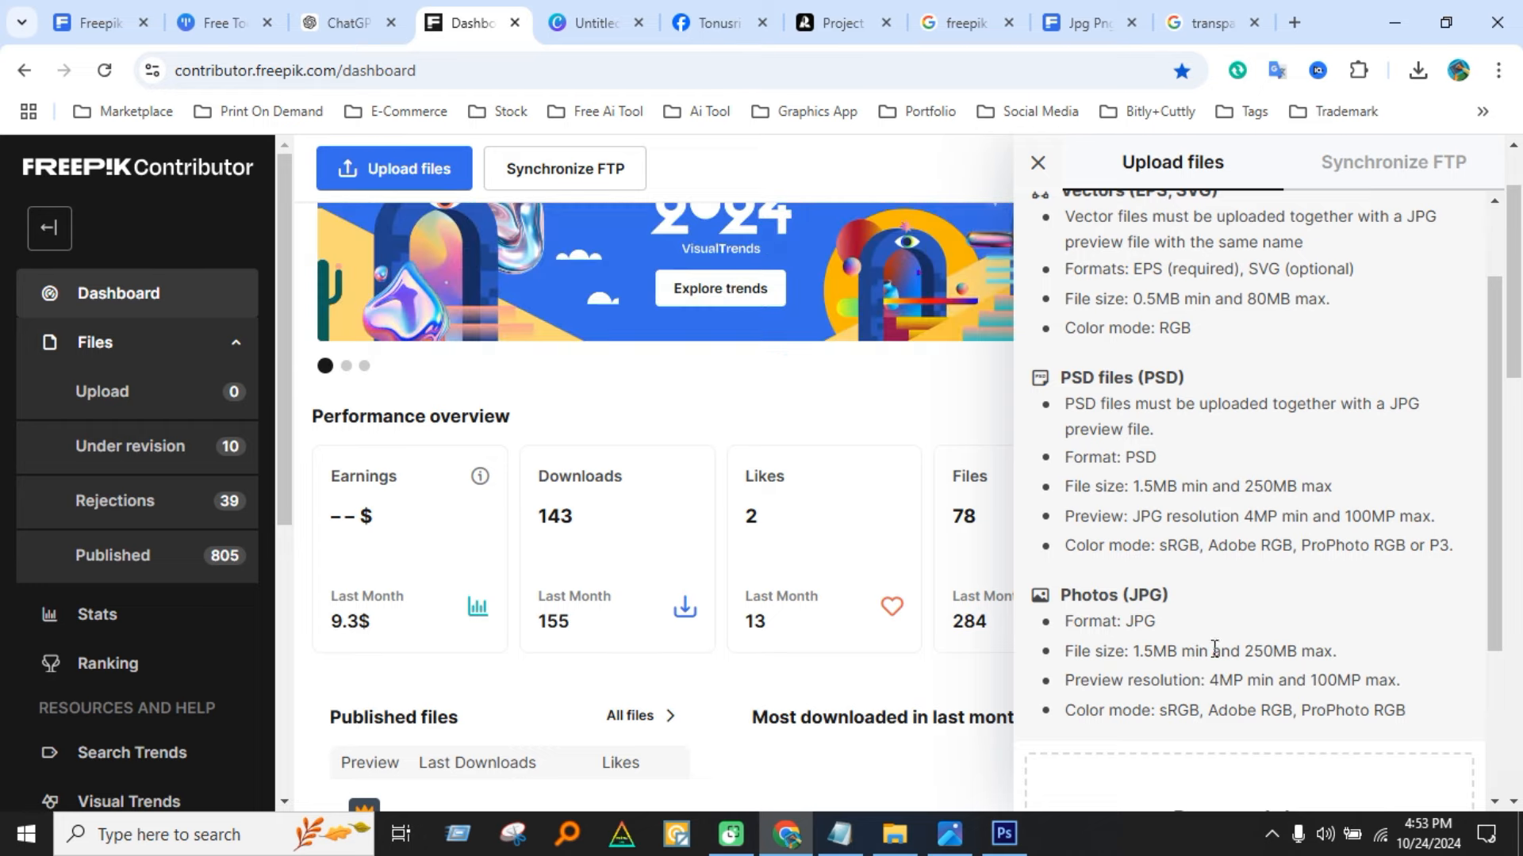
pyautogui.scroll(1, 1214, 643)
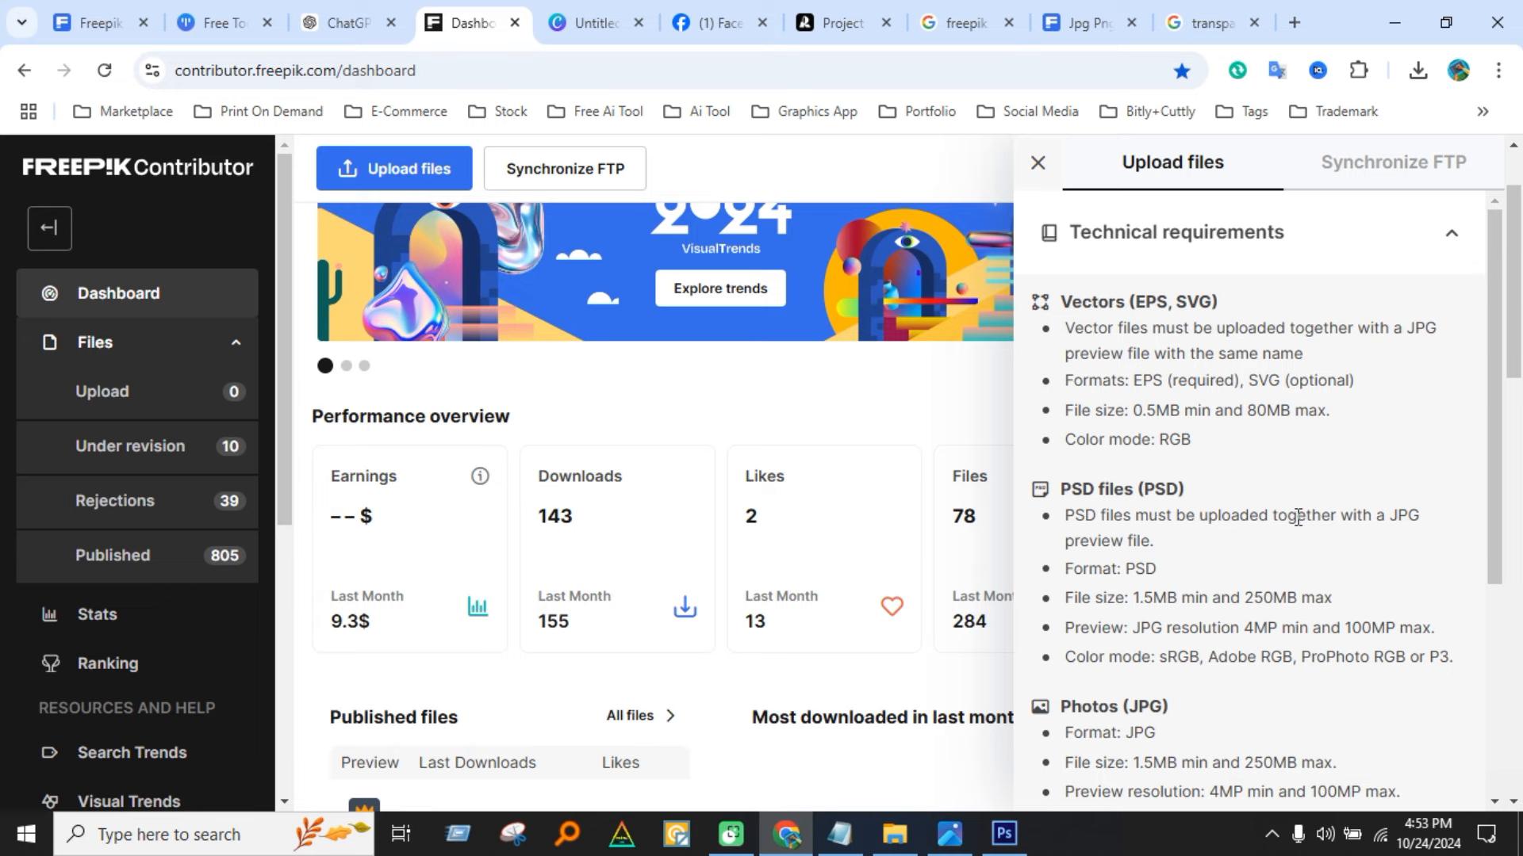
pyautogui.moveTo(1392, 522); pyautogui.dragTo(1449, 523)
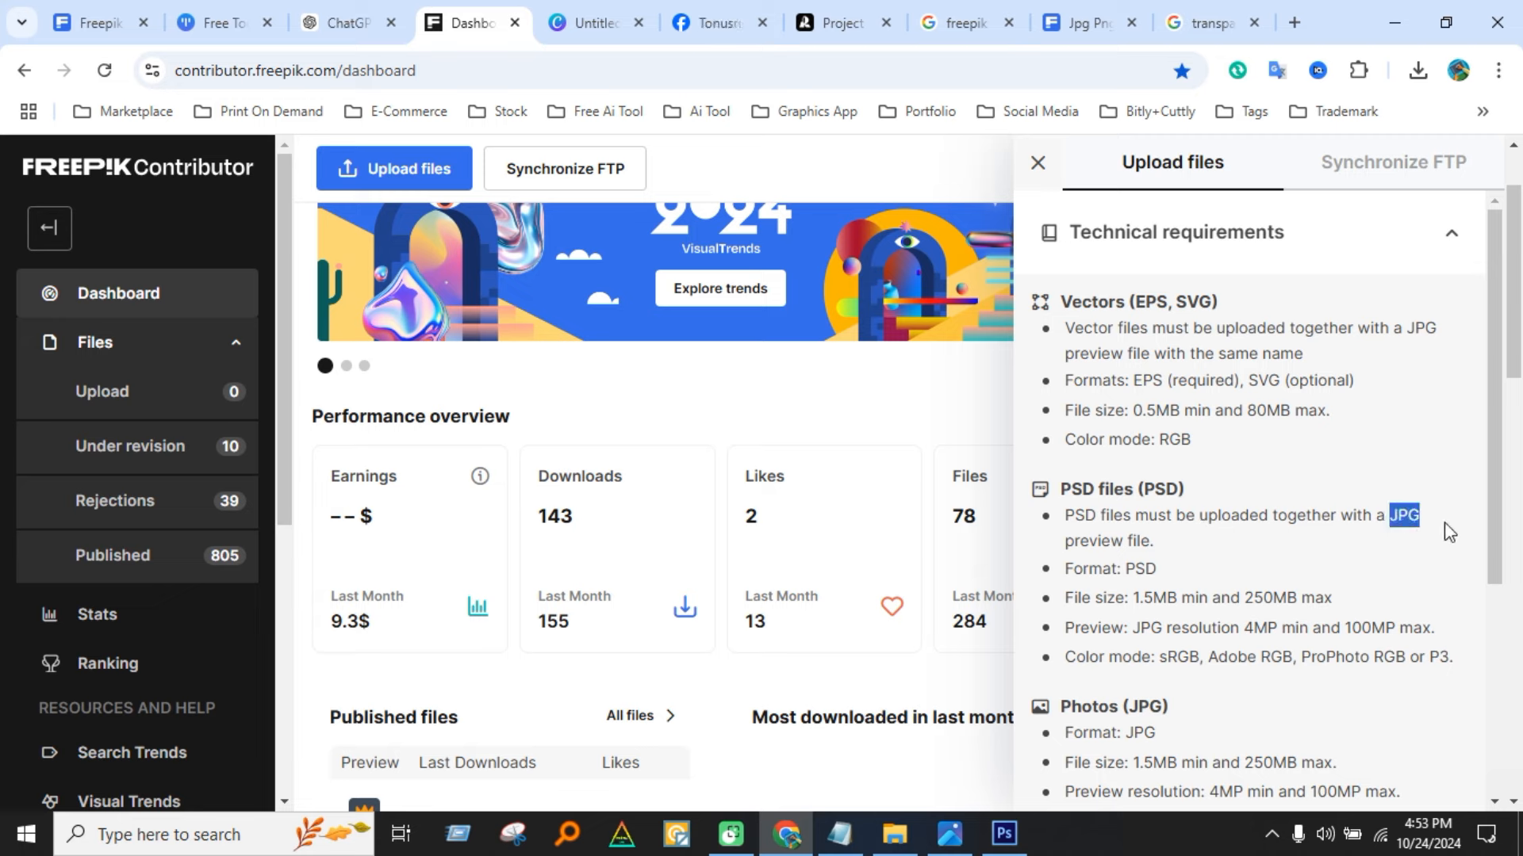
pyautogui.click(1442, 525)
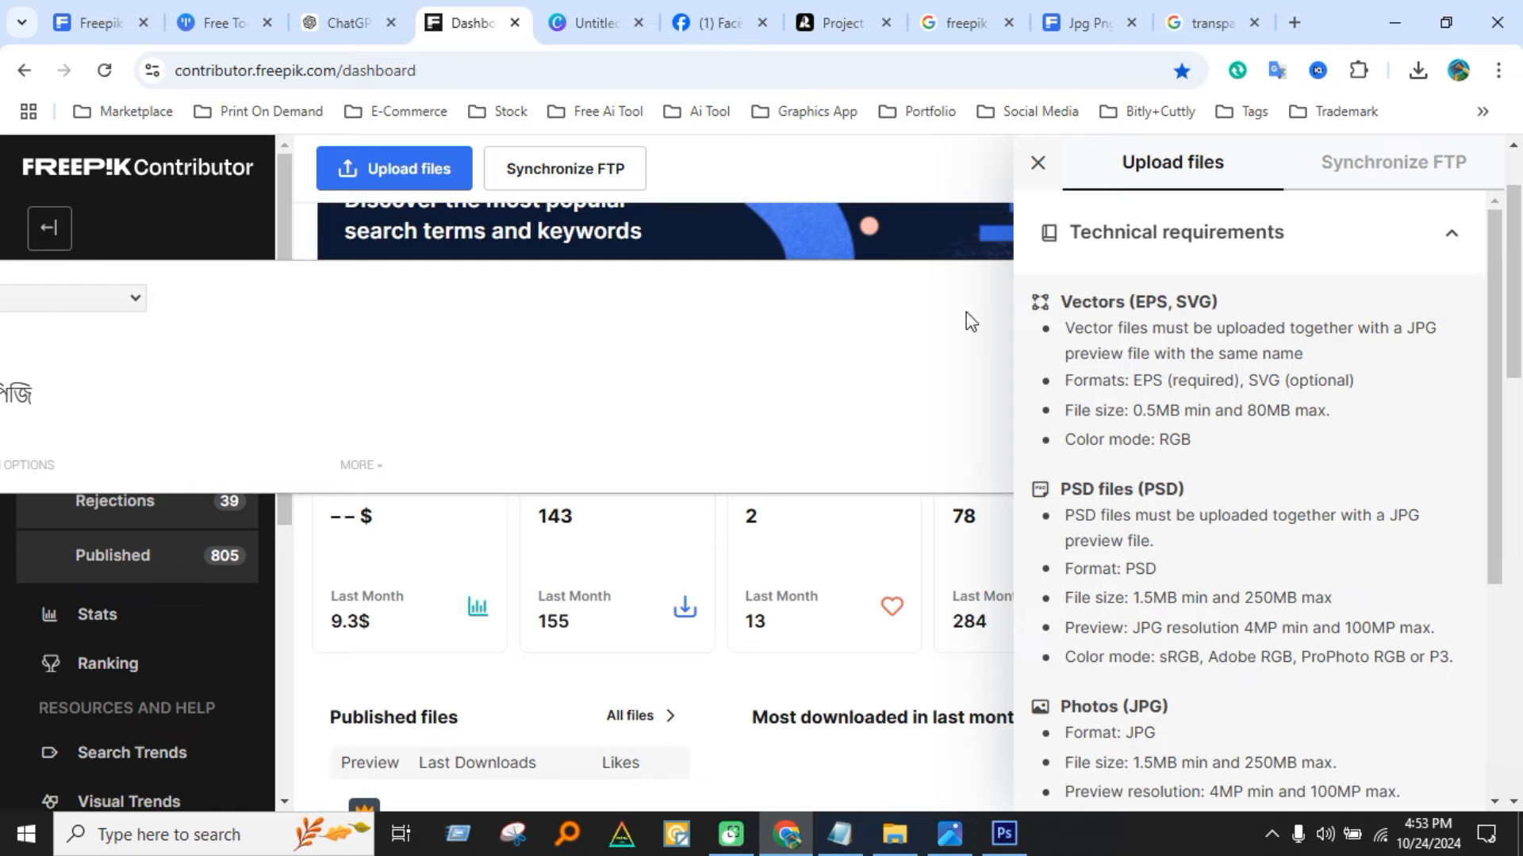
# Switch to Photoshop, undo a trial move of the checkered background and shift the Merry Christmas object slightly up and to the right.
pyautogui.click(1004, 833)
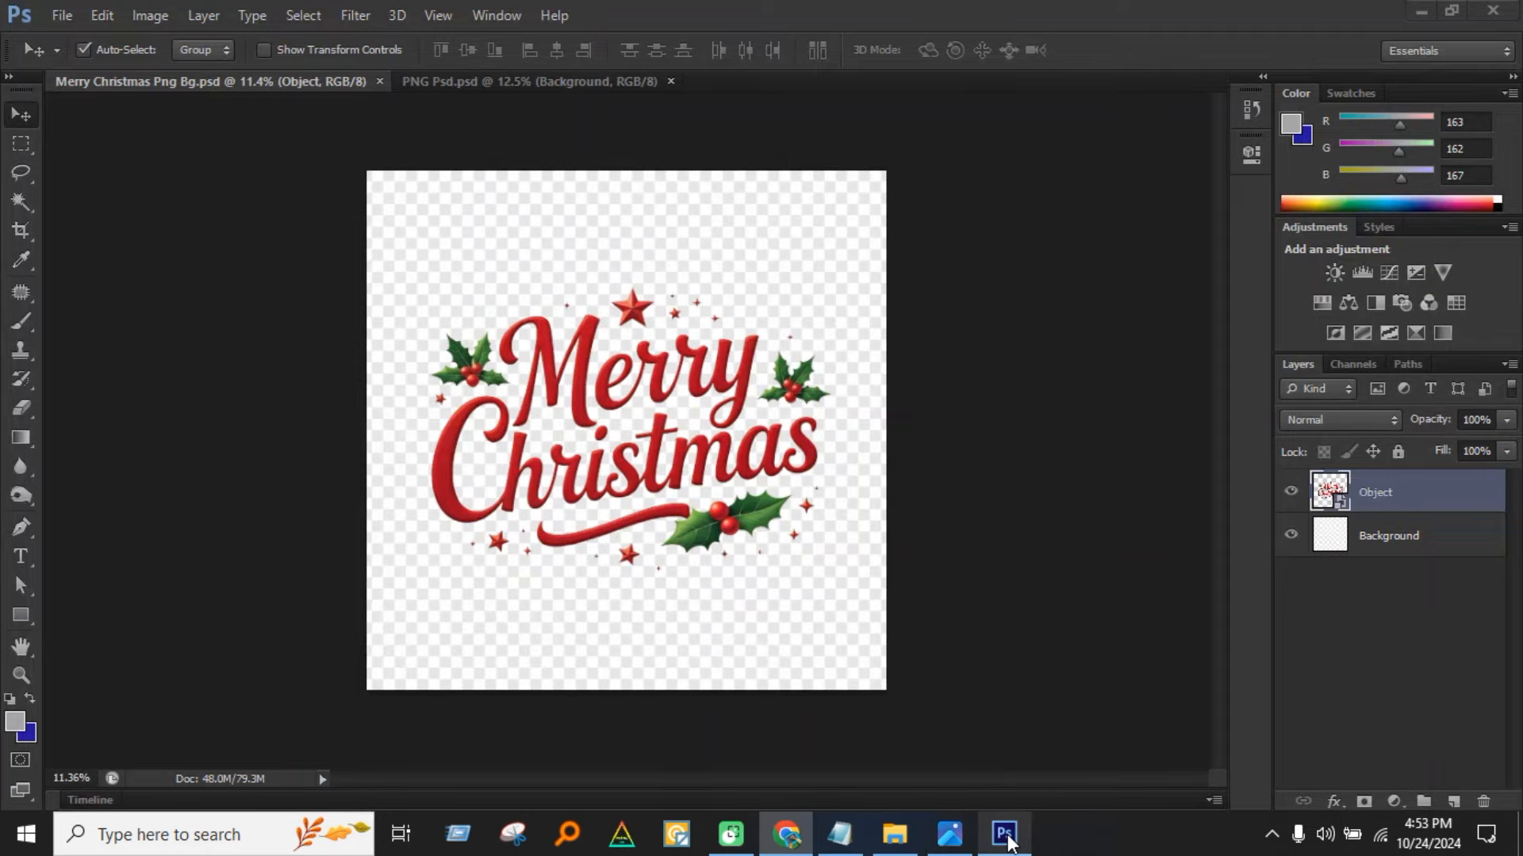
pyautogui.click(900, 843)
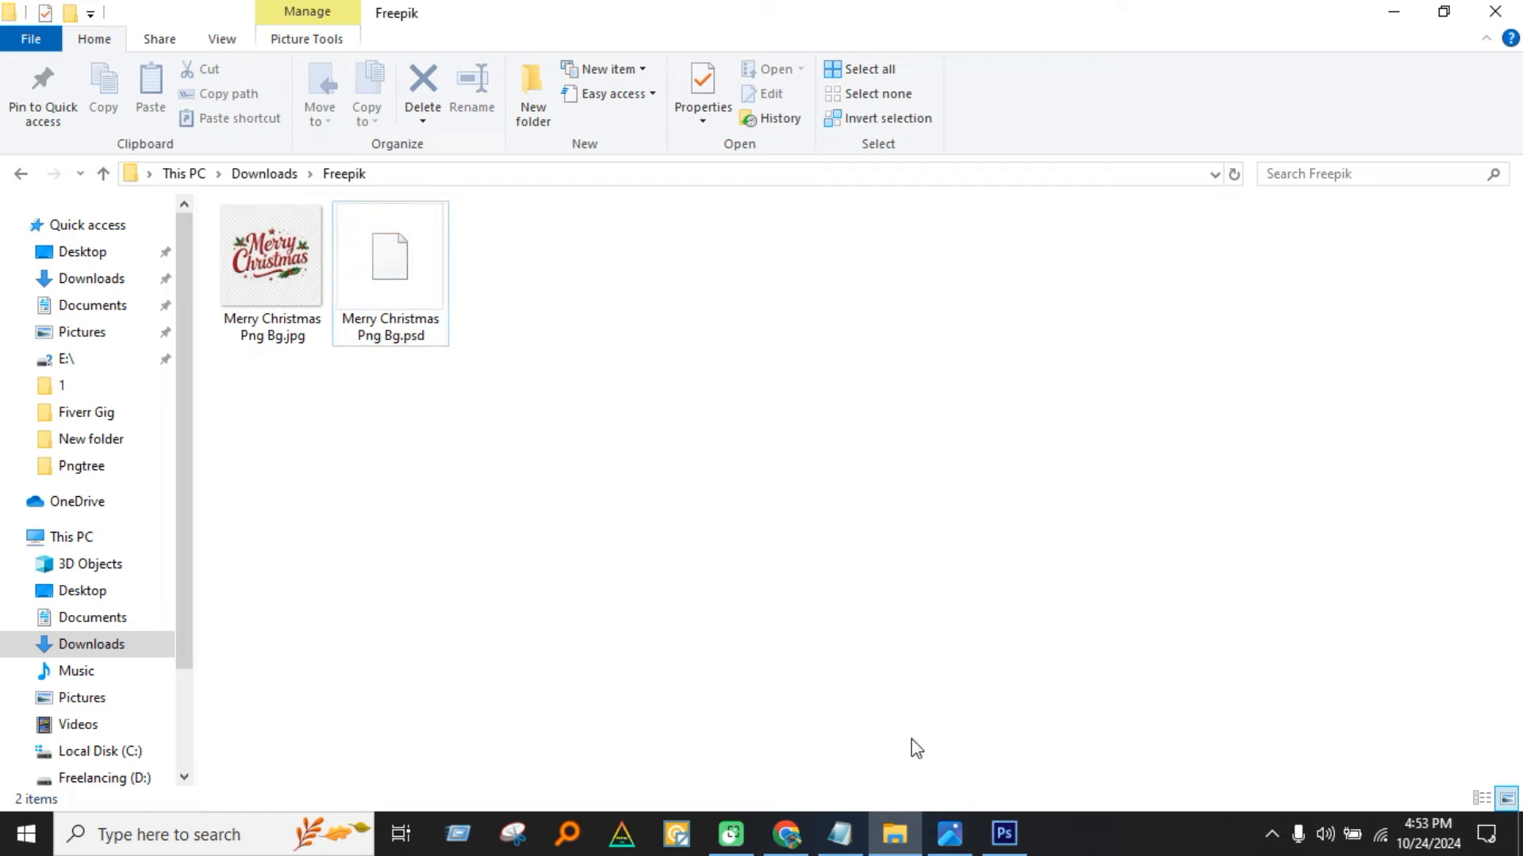
pyautogui.click(1004, 833)
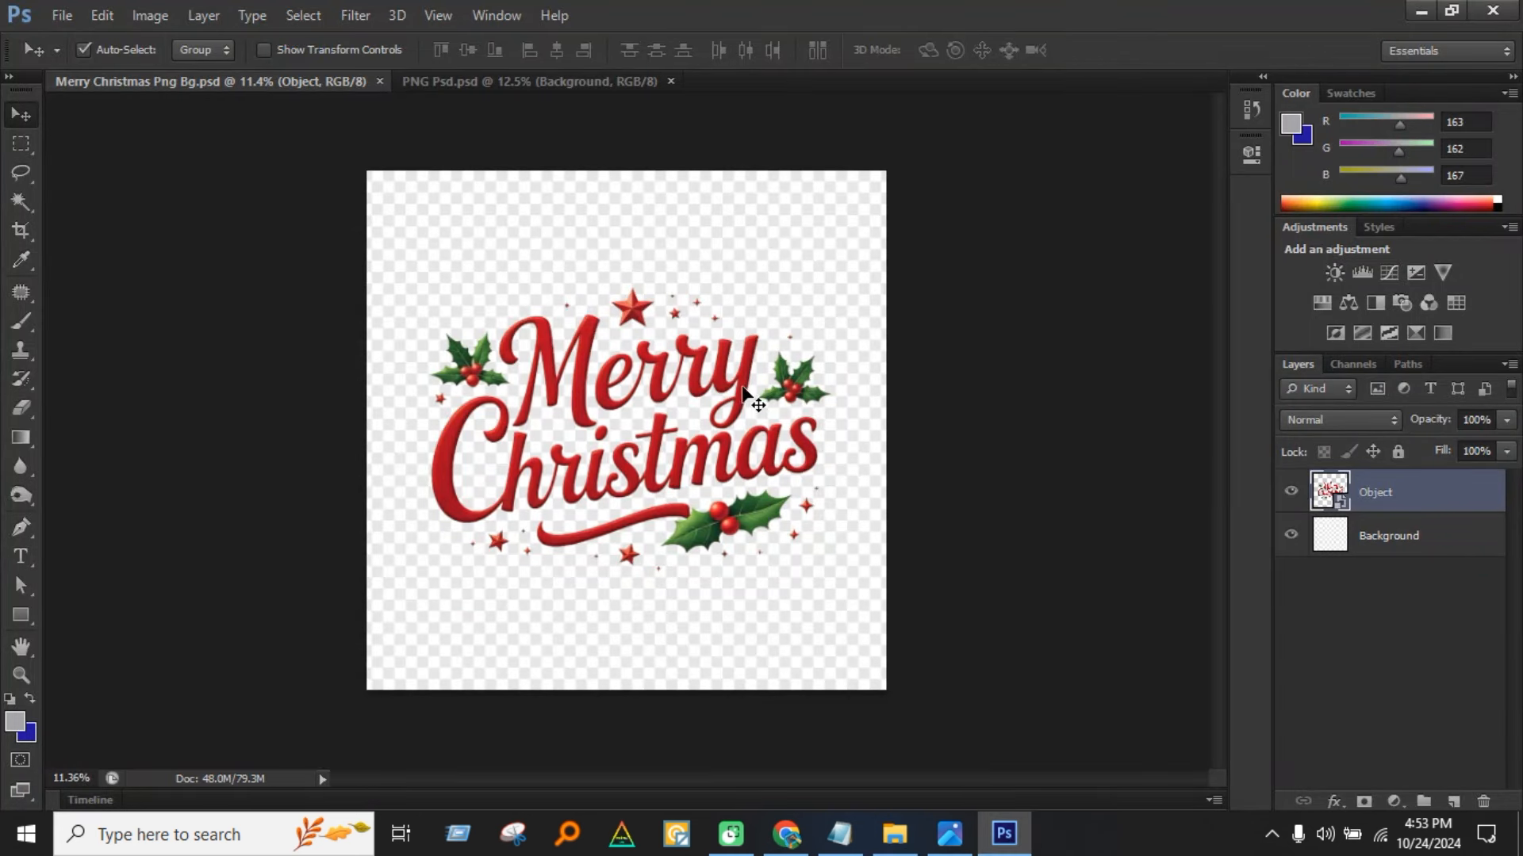
pyautogui.moveTo(706, 369)
pyautogui.mouseDown()
pyautogui.moveTo(668, 276)
pyautogui.moveTo(688, 353)
pyautogui.mouseUp()
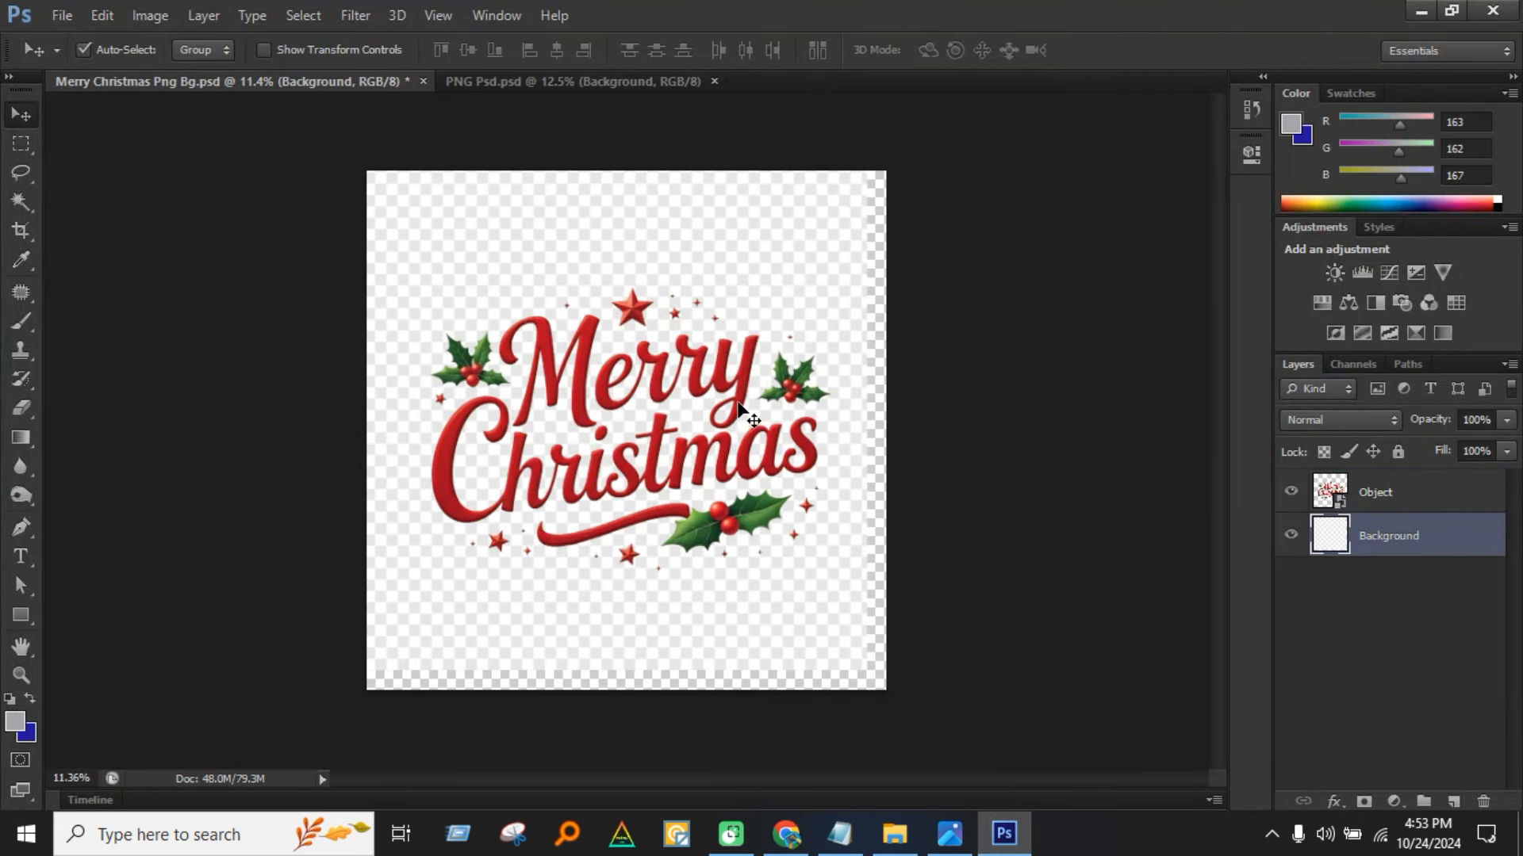
pyautogui.hotkey('ctrl', 'z')
pyautogui.moveTo(753, 434); pyautogui.dragTo(758, 430)
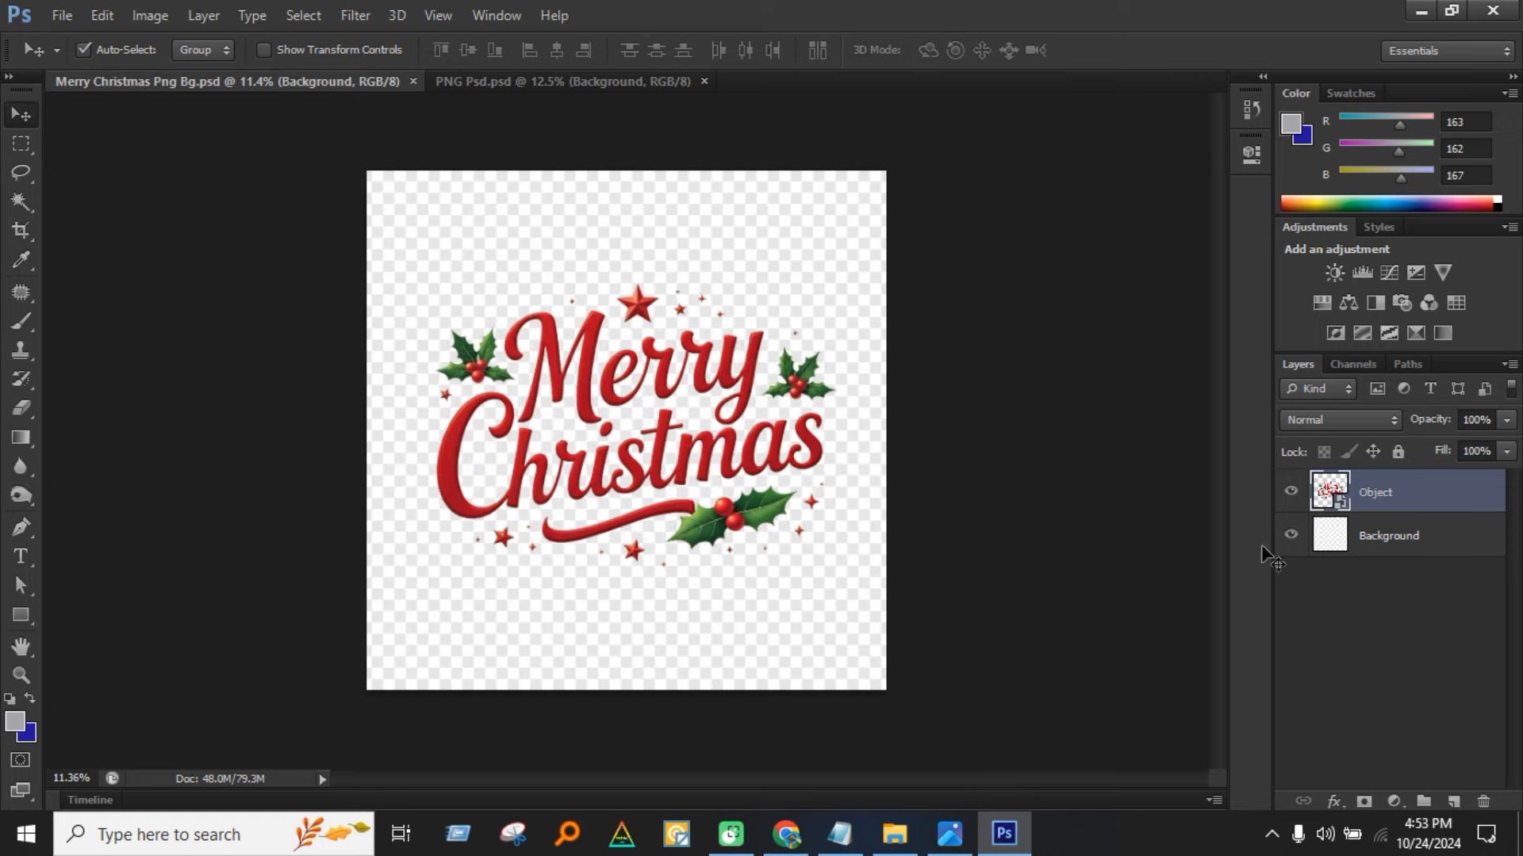
# Try removing the Background layer and look up the PNG save format, then cancel the save and undo the layer deletion.
pyautogui.click(1383, 537)
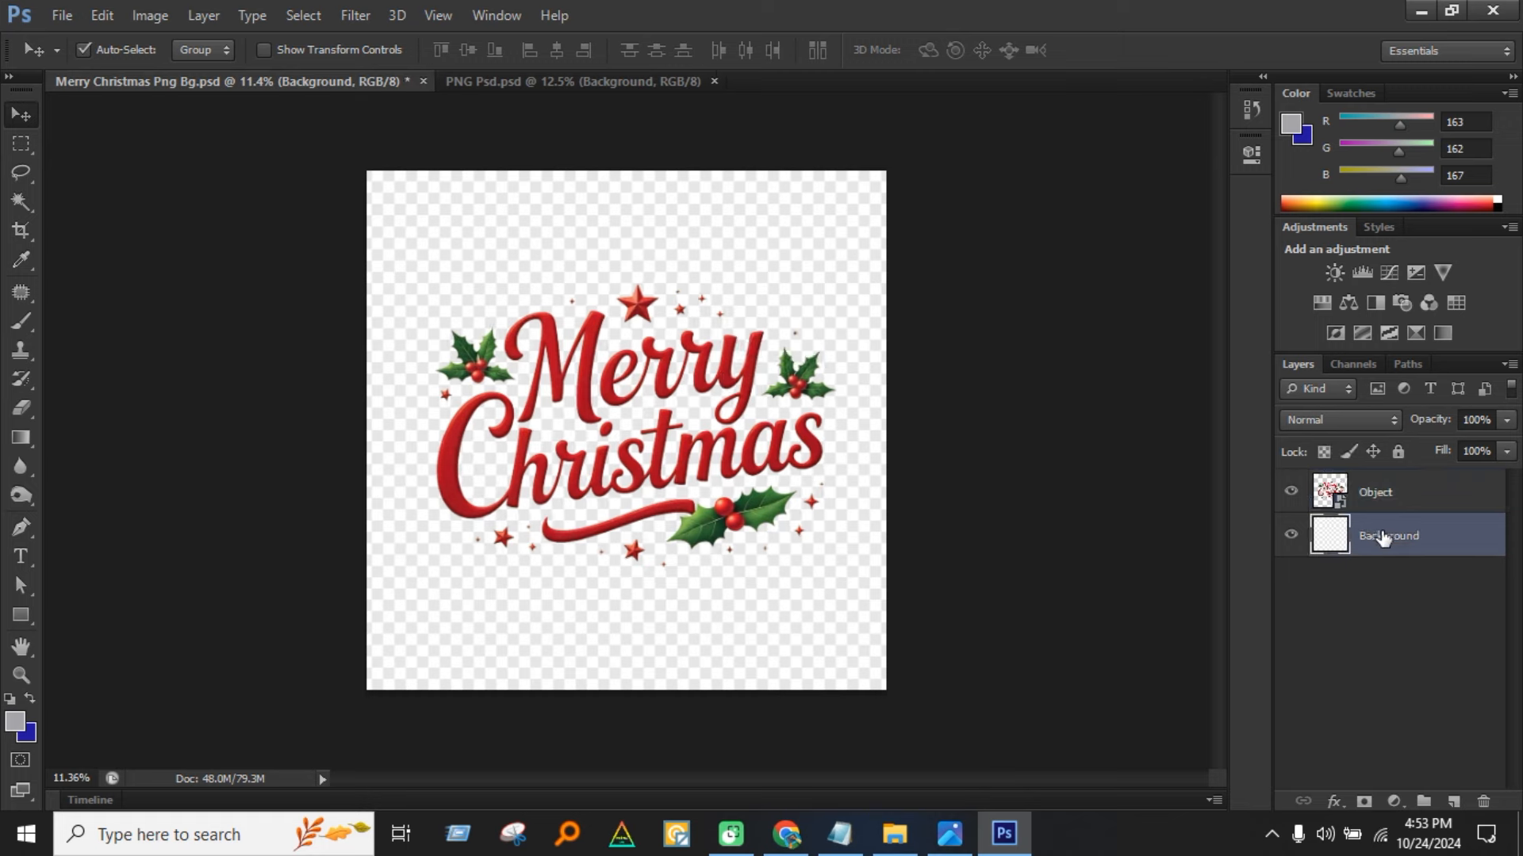
pyautogui.press('Delete')
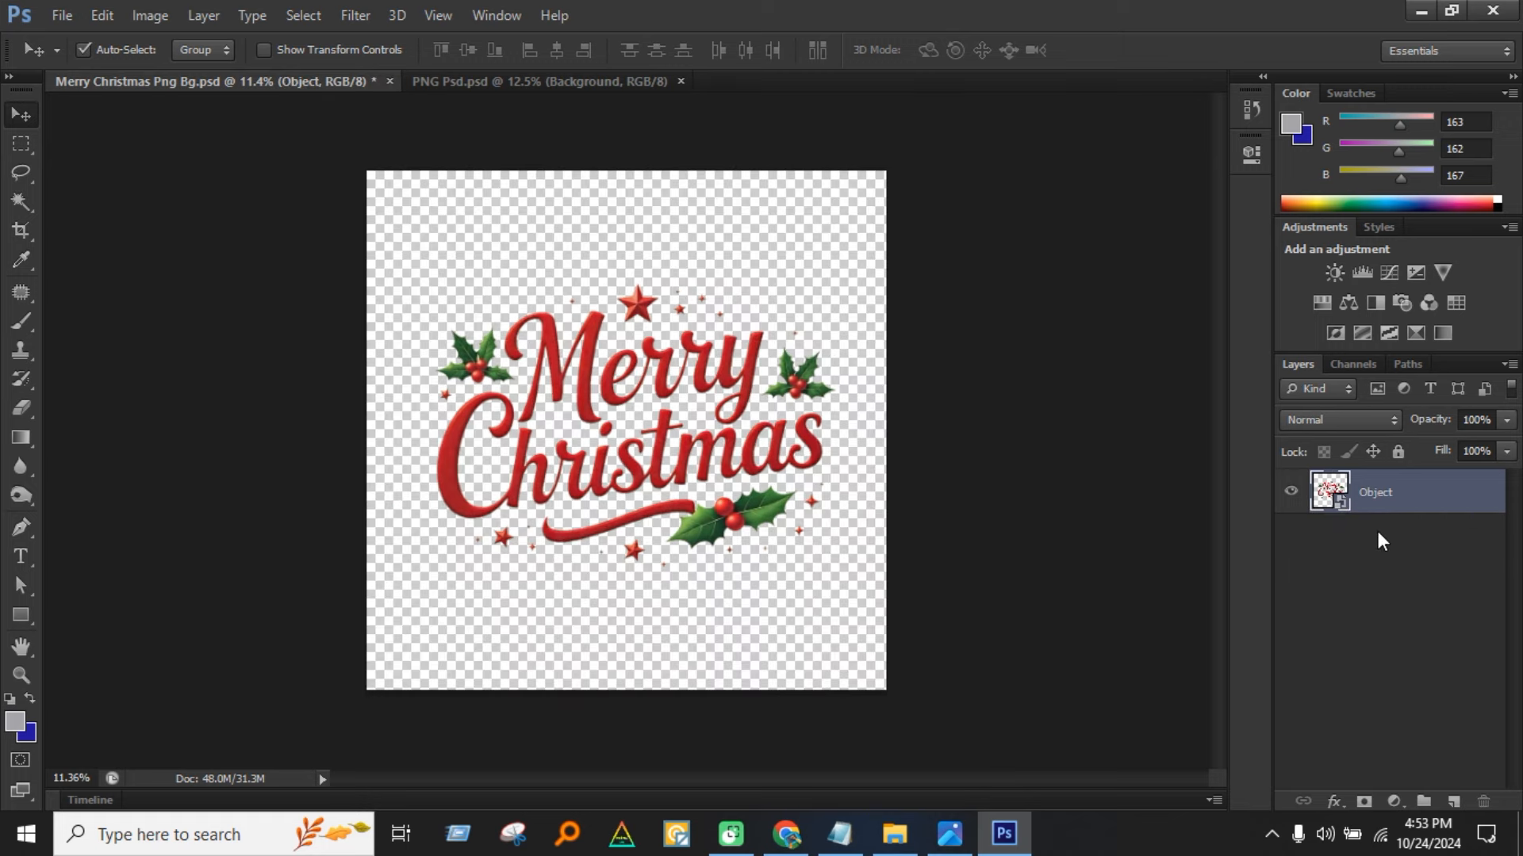
pyautogui.click(62, 15)
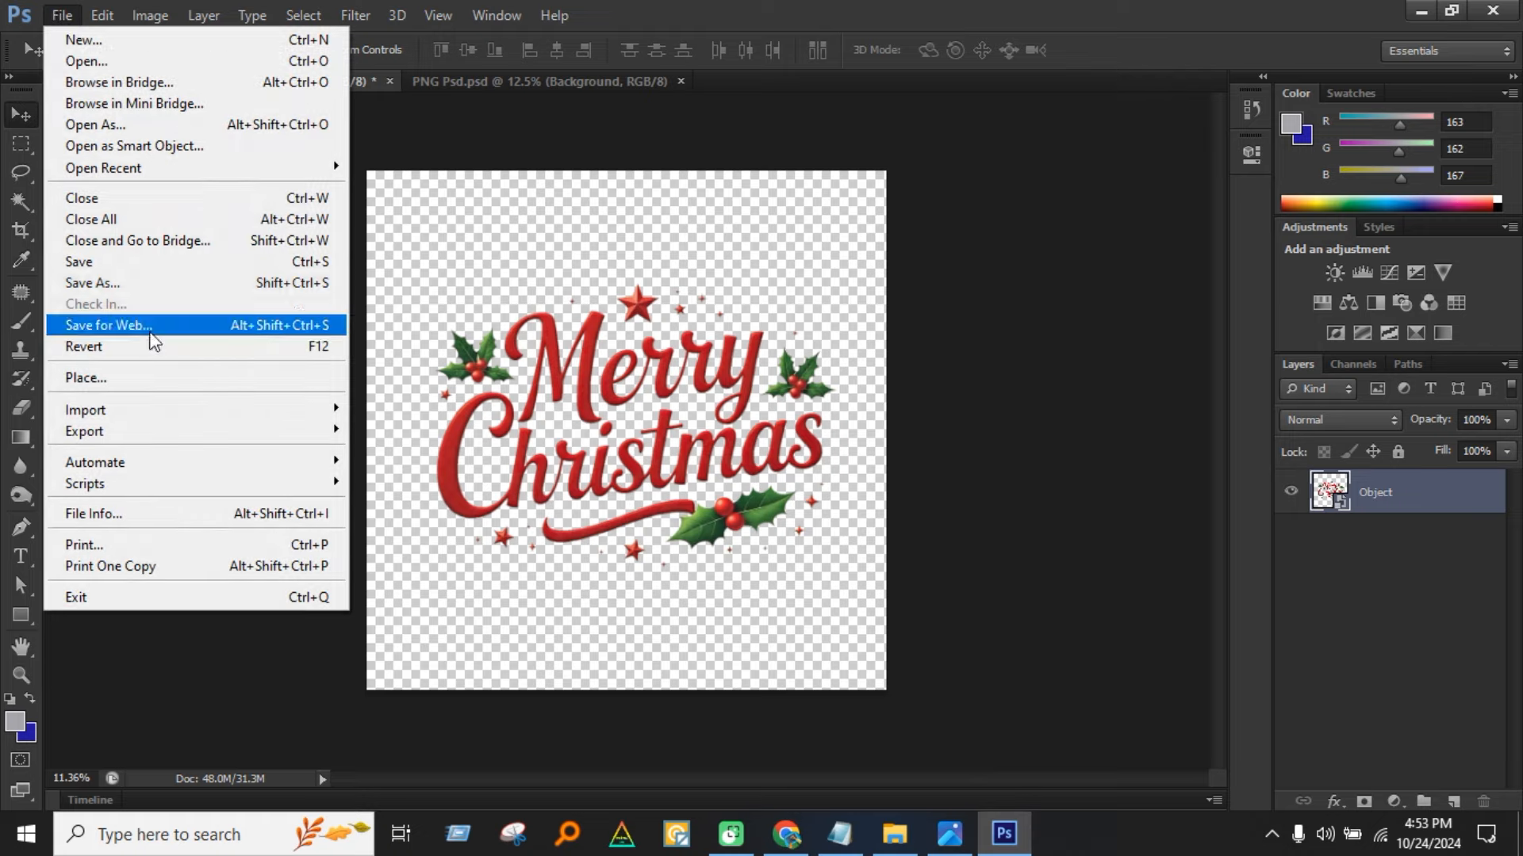
pyautogui.click(141, 282)
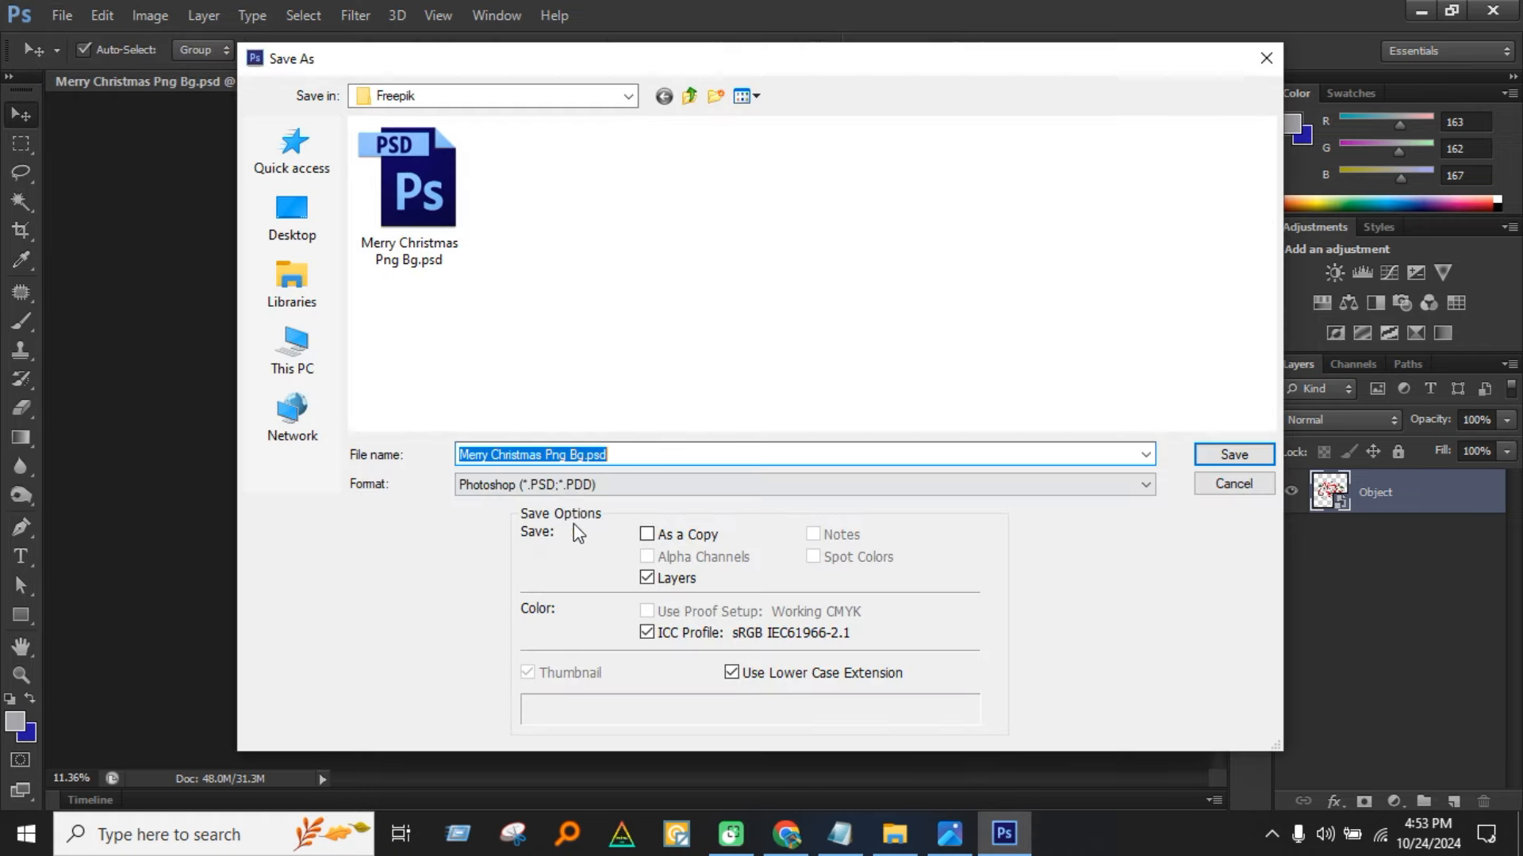
pyautogui.click(581, 485)
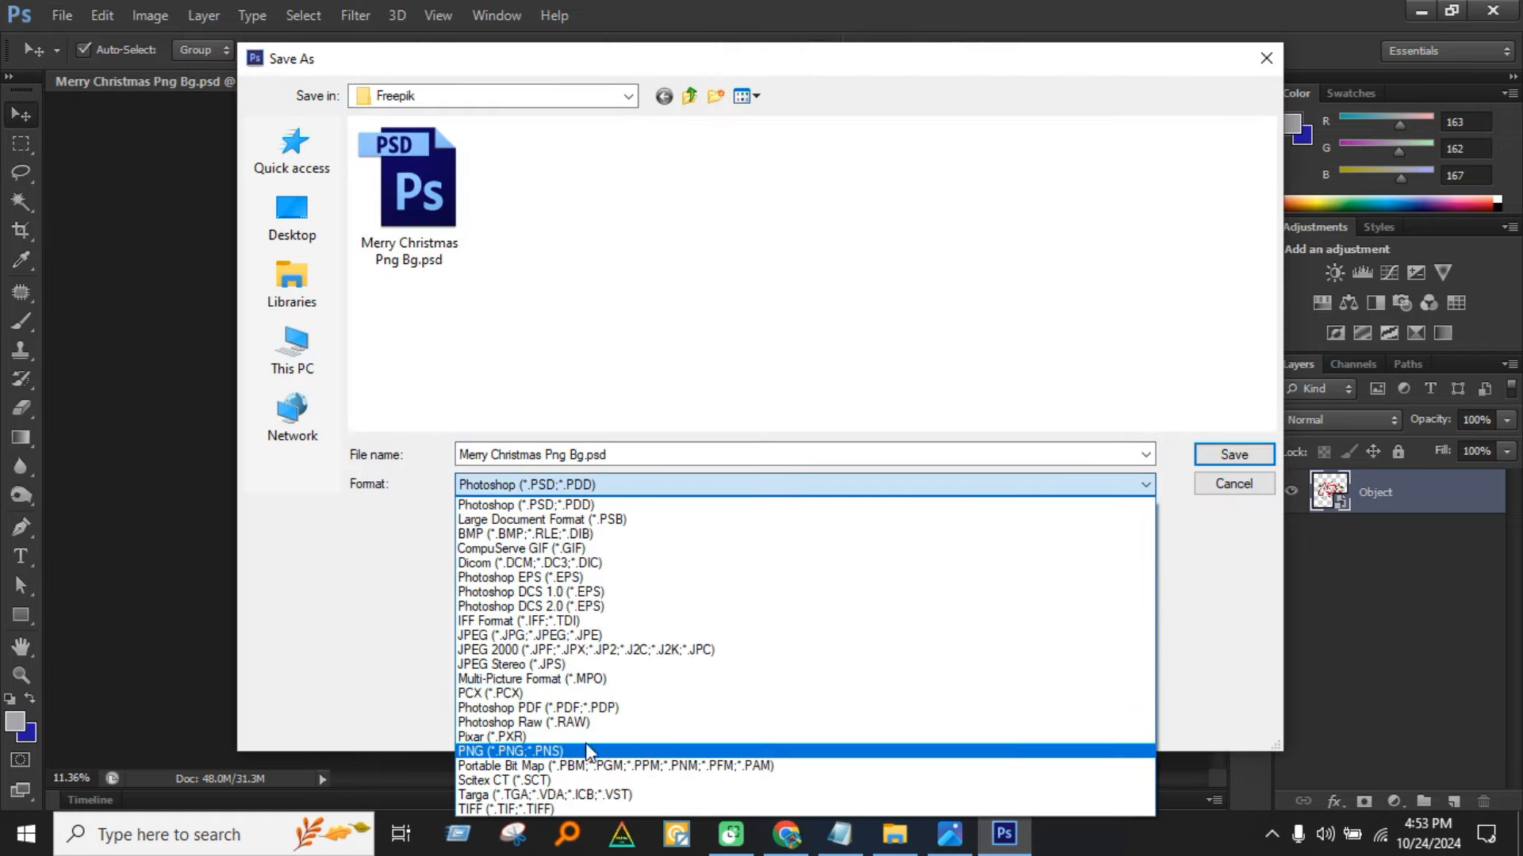
pyautogui.click(877, 312)
pyautogui.click(1225, 485)
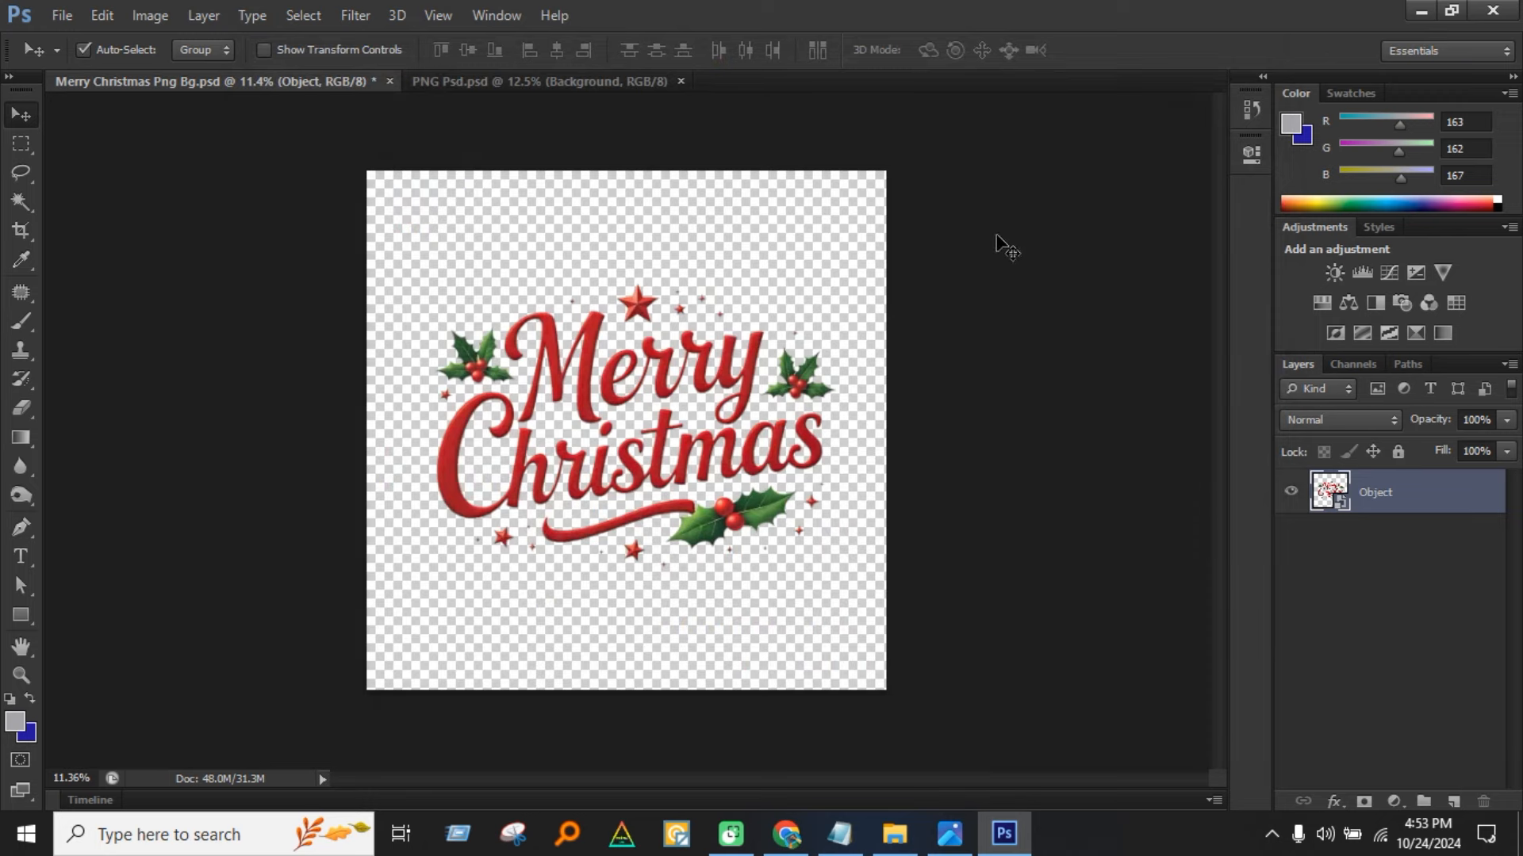
pyautogui.hotkey('ctrl', 'z')
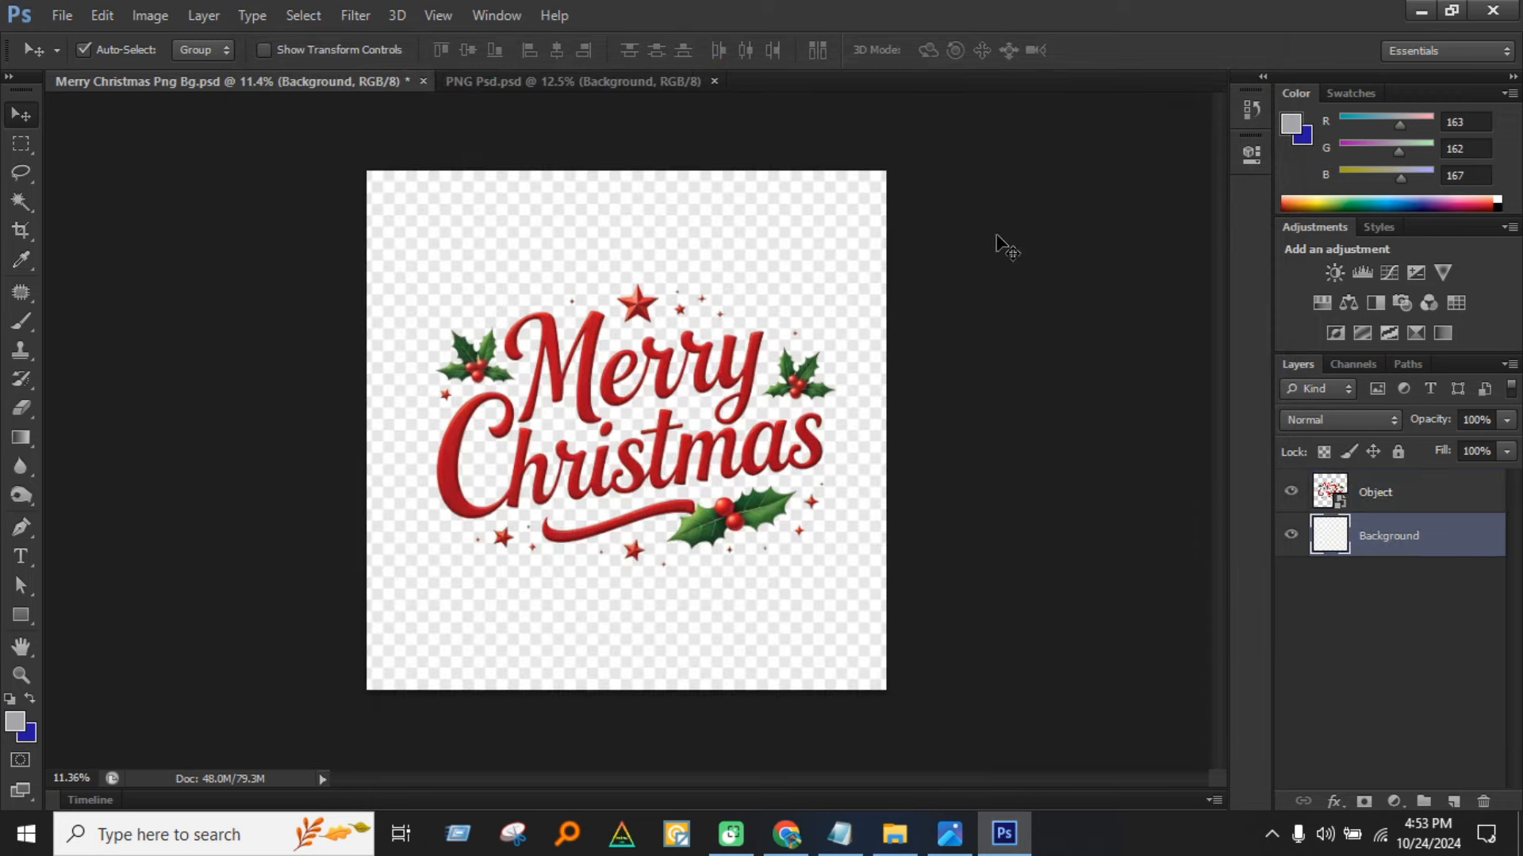
# Switch to Freepik Contributor in Chrome, reopen the upload form and upload Merry Christmas Png Bg.jpg and Merry Christmas Png Bg.psd from the Freepik folder.
pyautogui.click(786, 834)
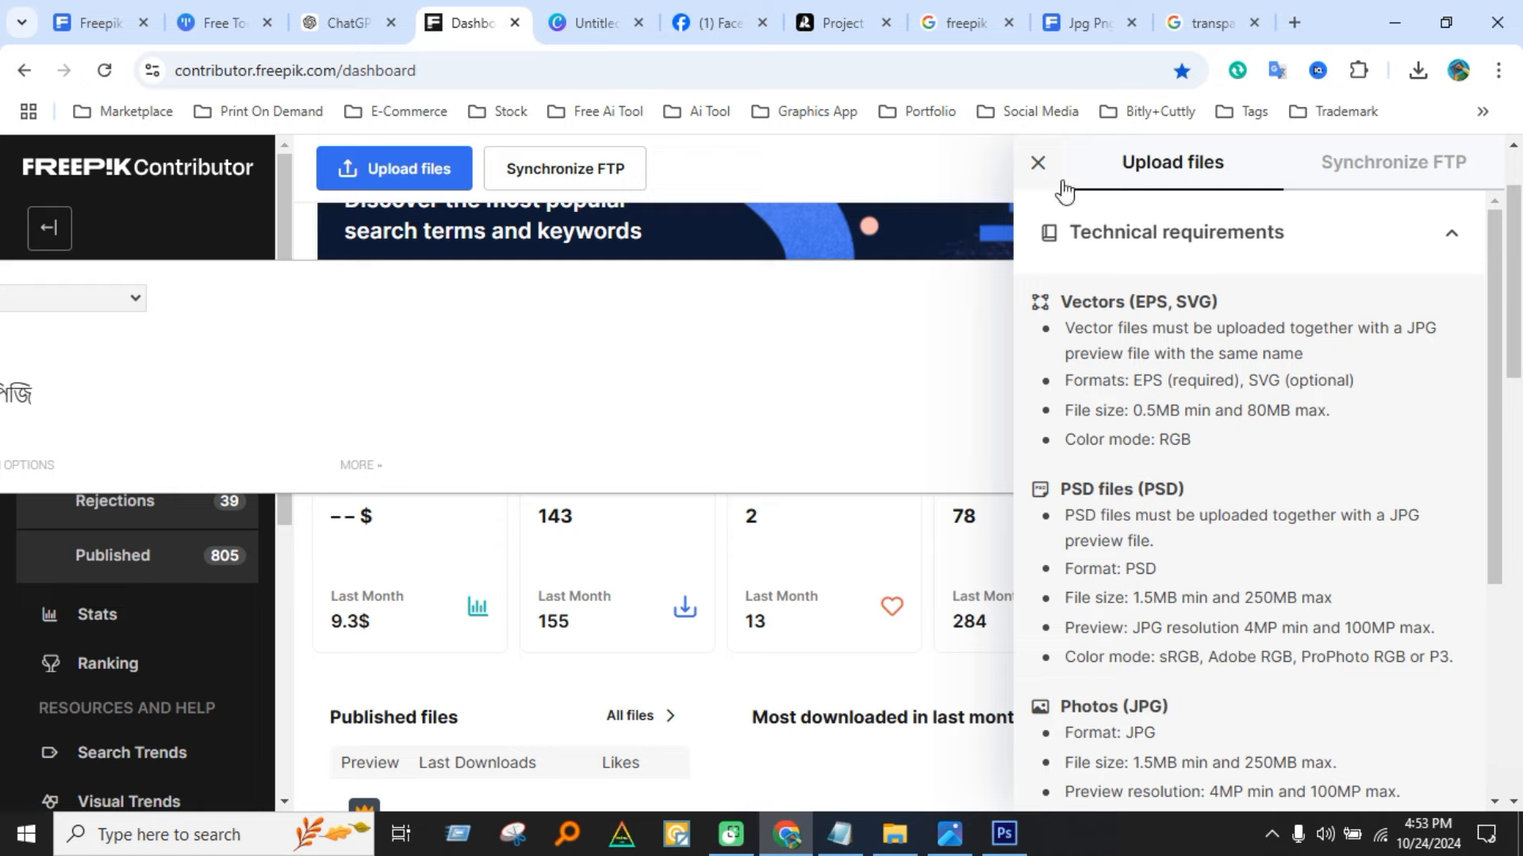
pyautogui.click(1039, 165)
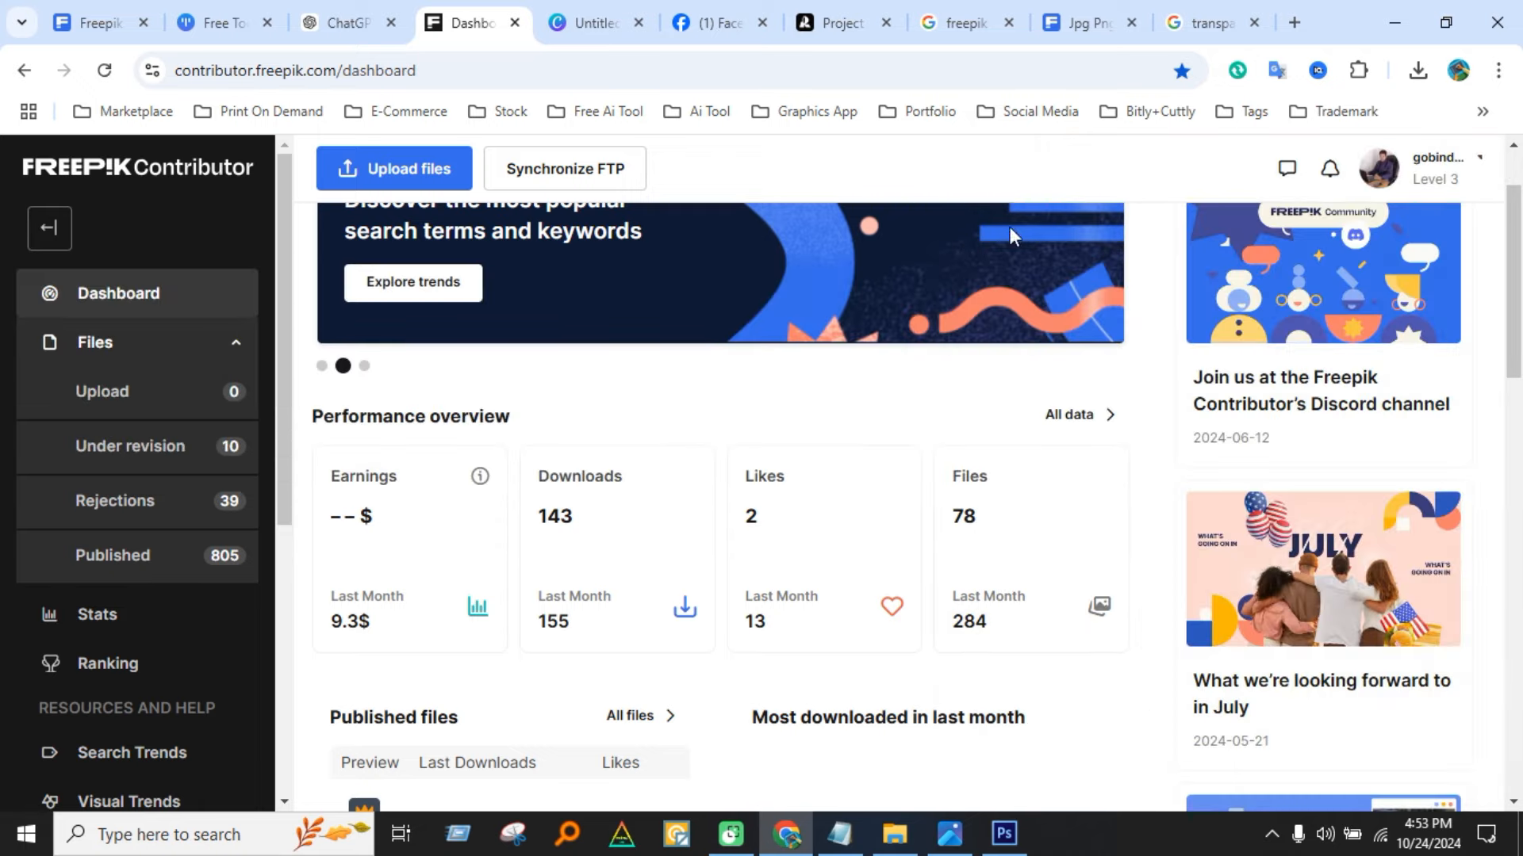
pyautogui.click(395, 168)
pyautogui.scroll(-5, 1319, 502)
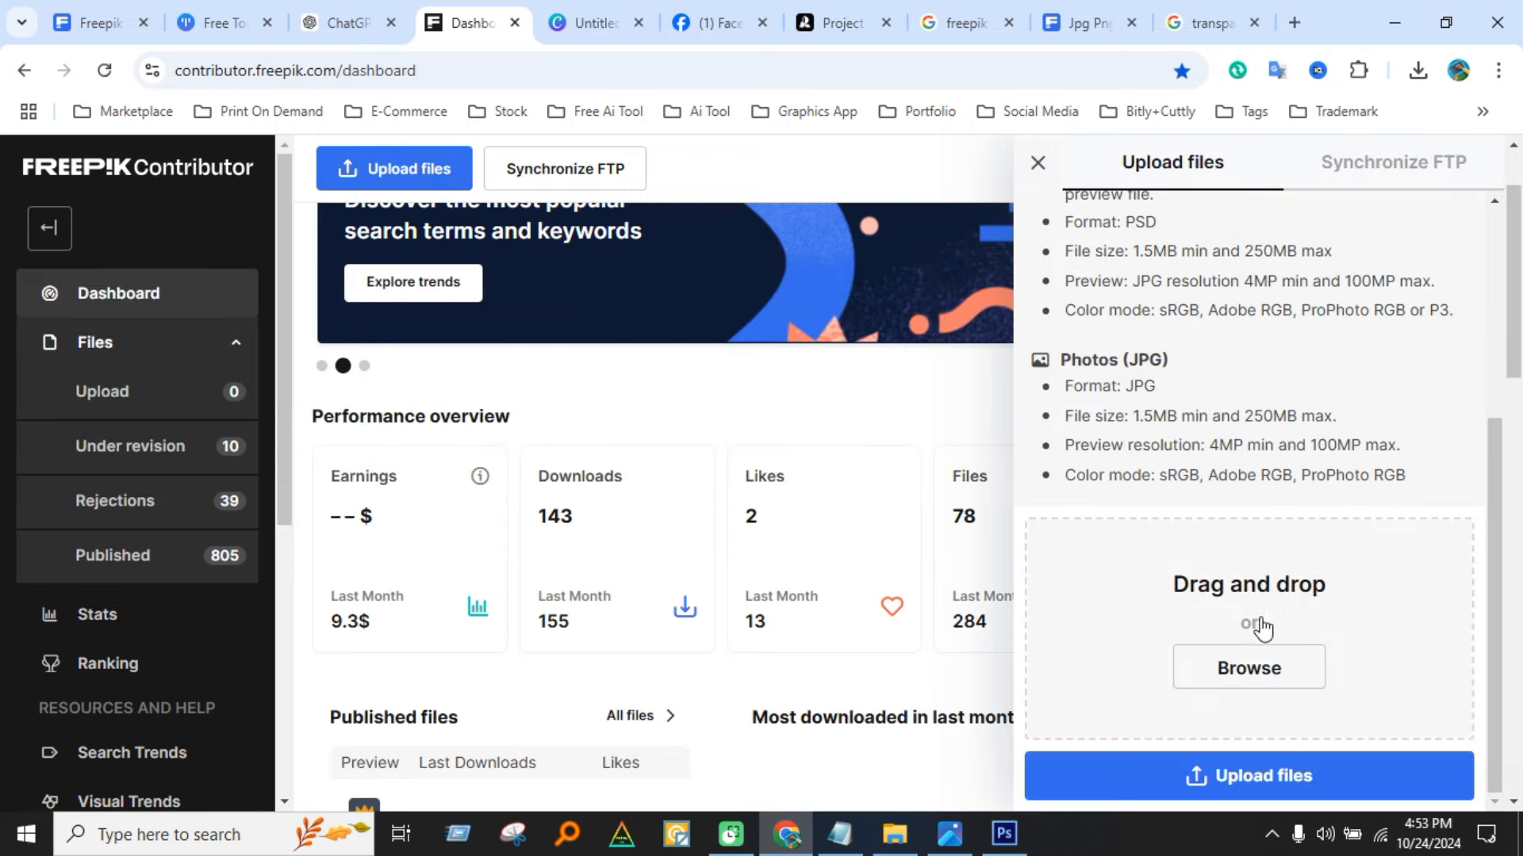
pyautogui.click(1256, 686)
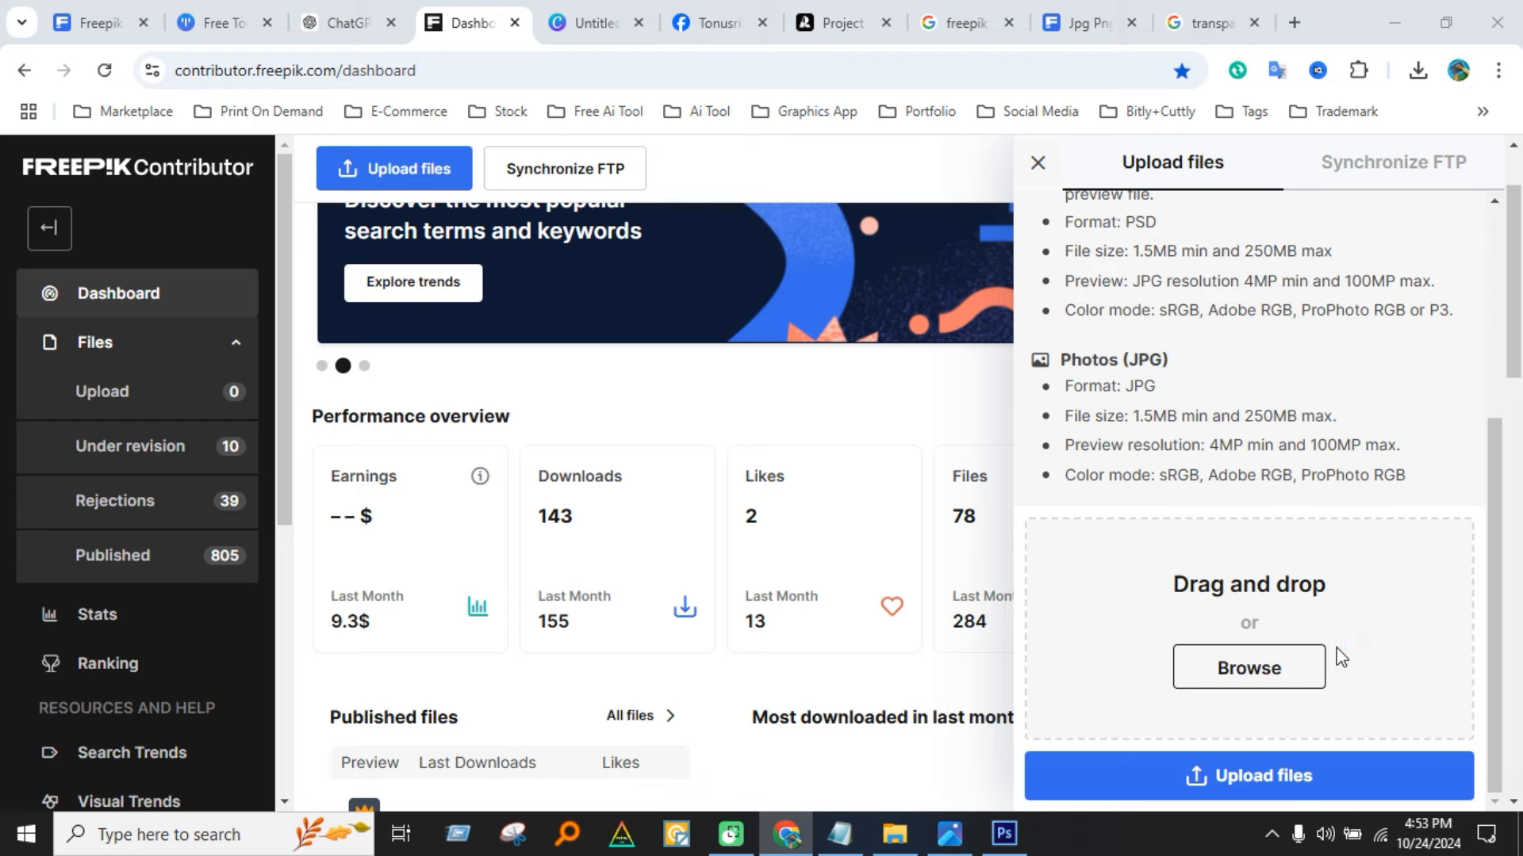
pyautogui.doubleClick(379, 191)
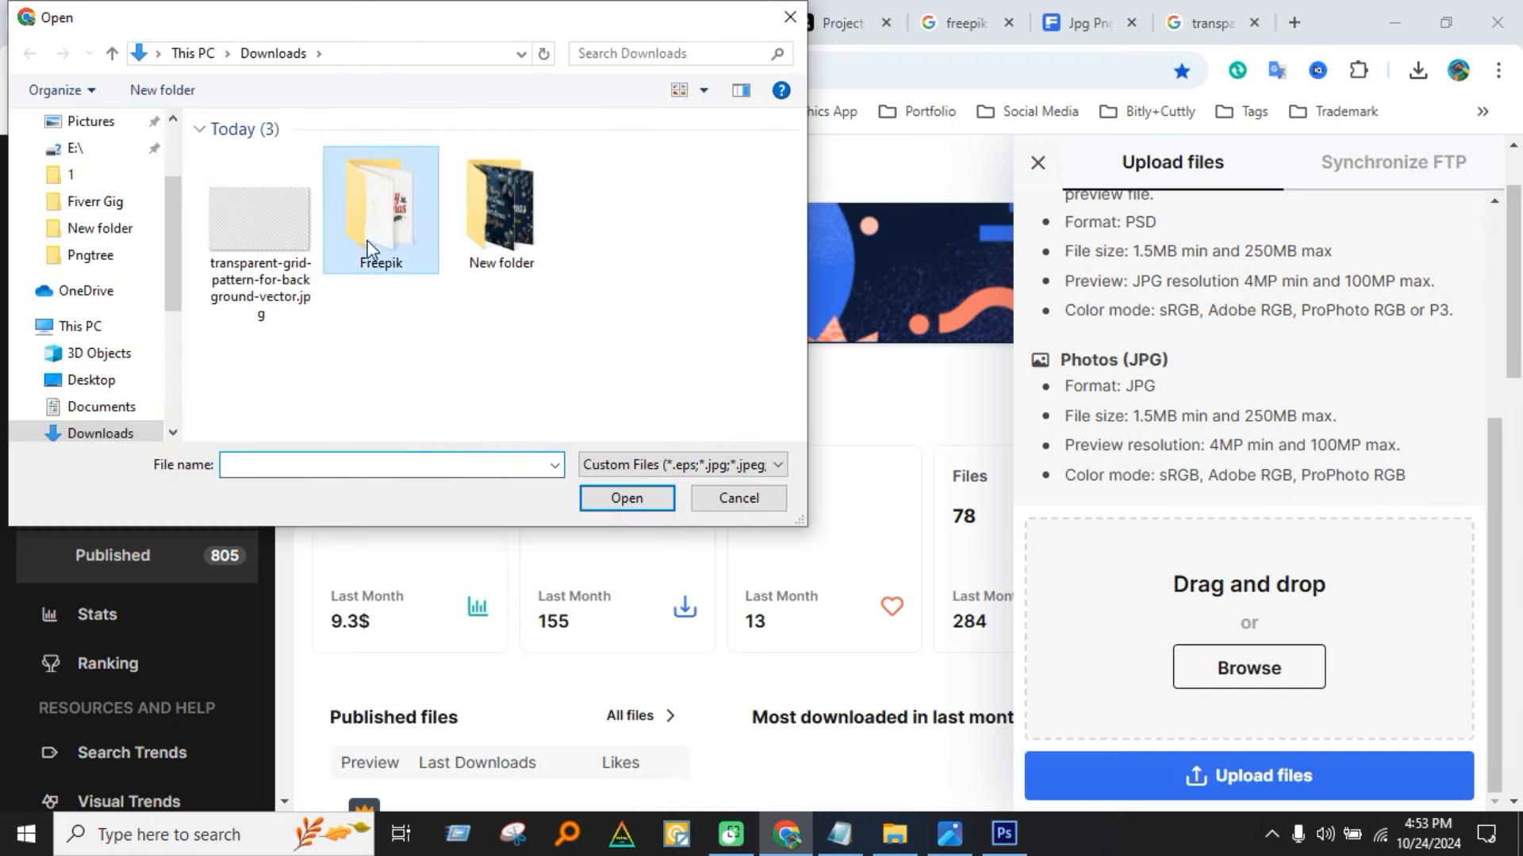
pyautogui.moveTo(514, 252); pyautogui.dragTo(238, 222)
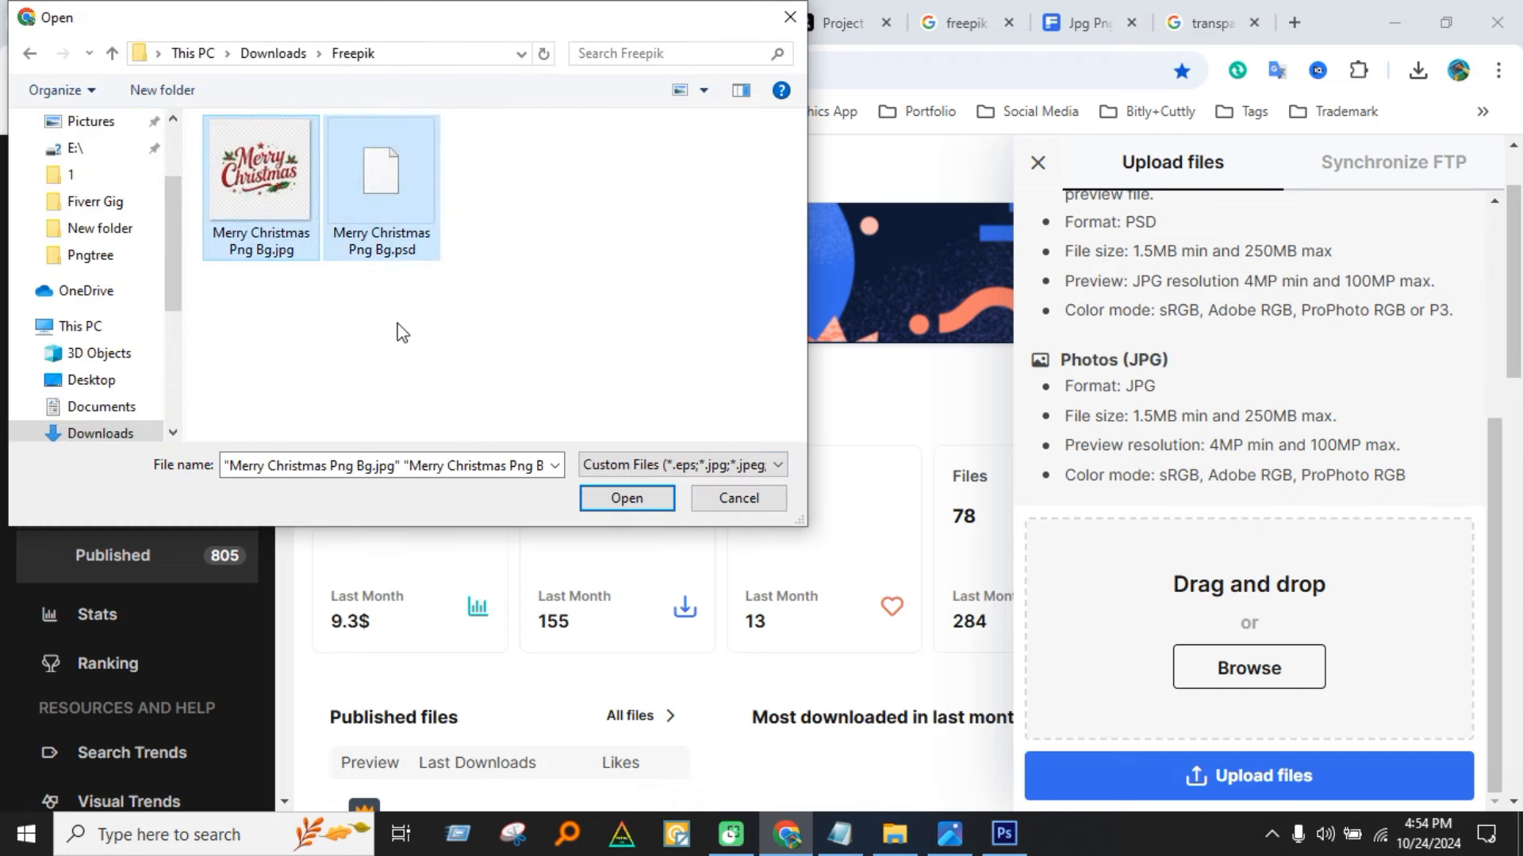
pyautogui.click(625, 498)
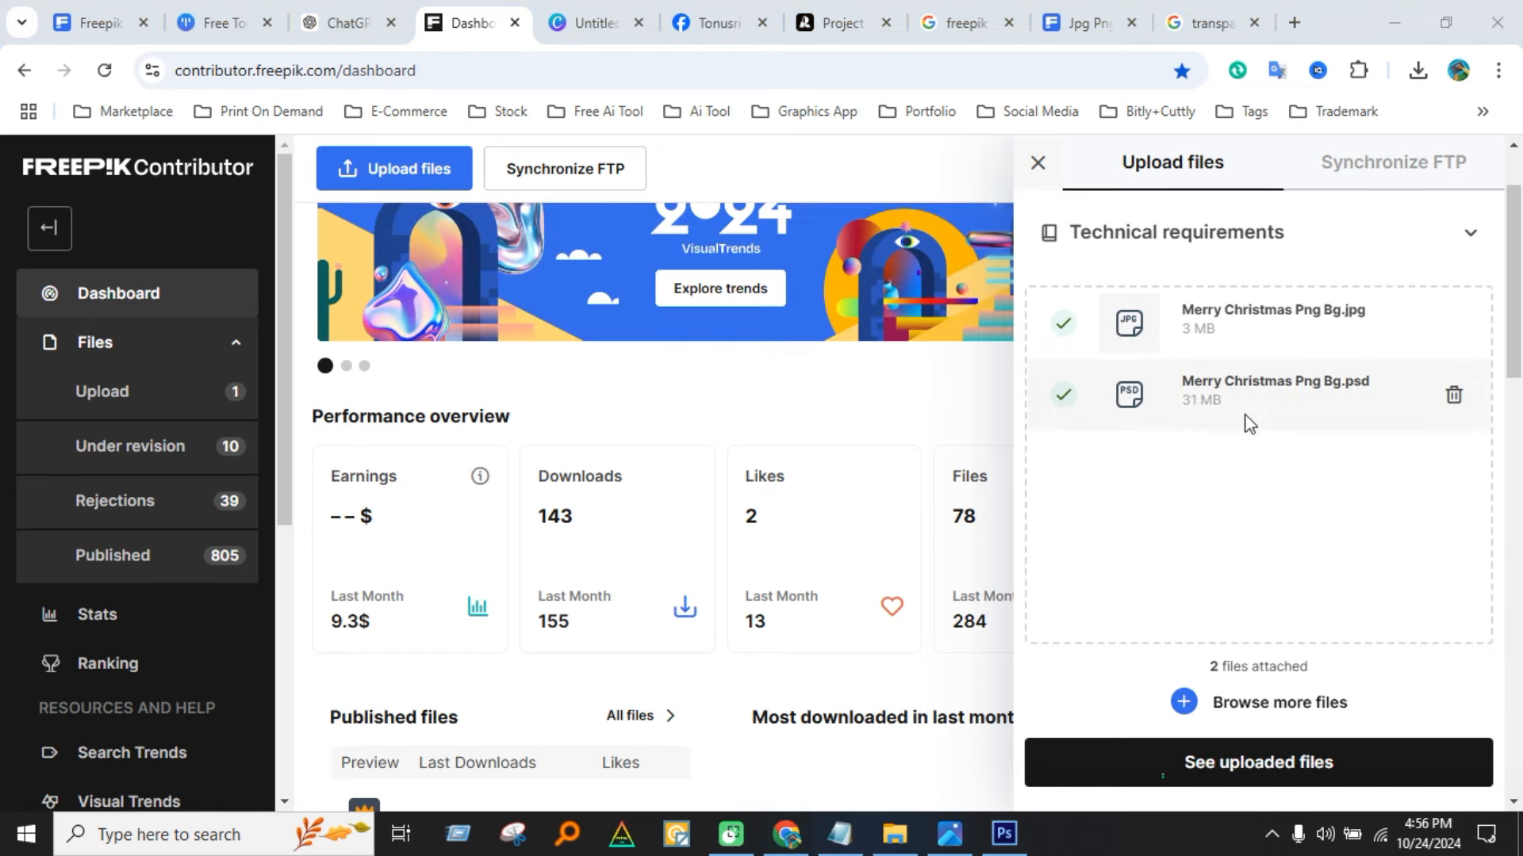
# Open the uploaded files, select the Merry Christmas file and mark it as created with artificial intelligence.
pyautogui.click(1354, 764)
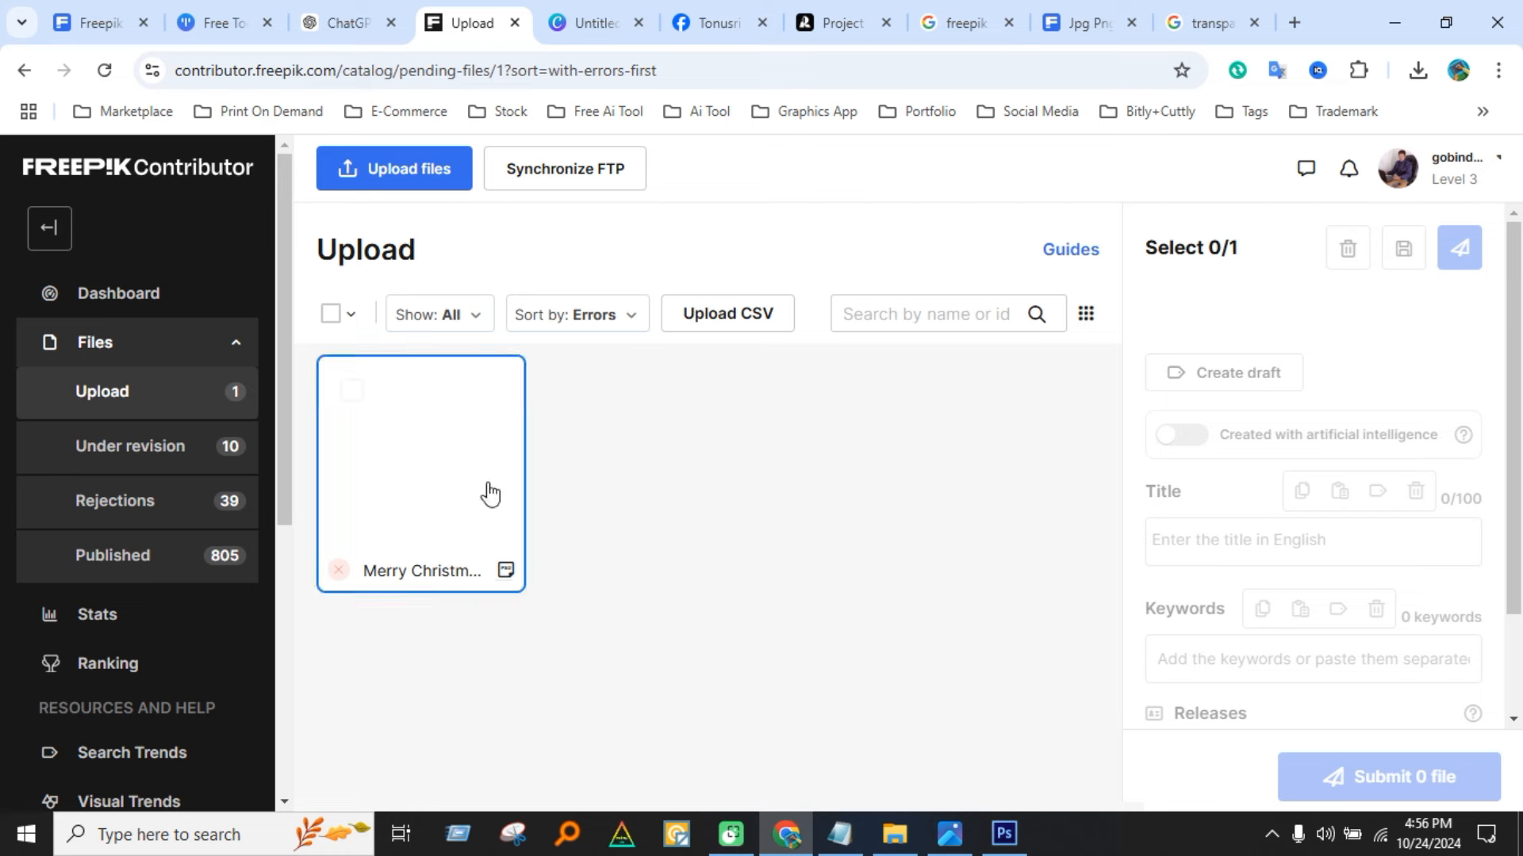
pyautogui.click(351, 391)
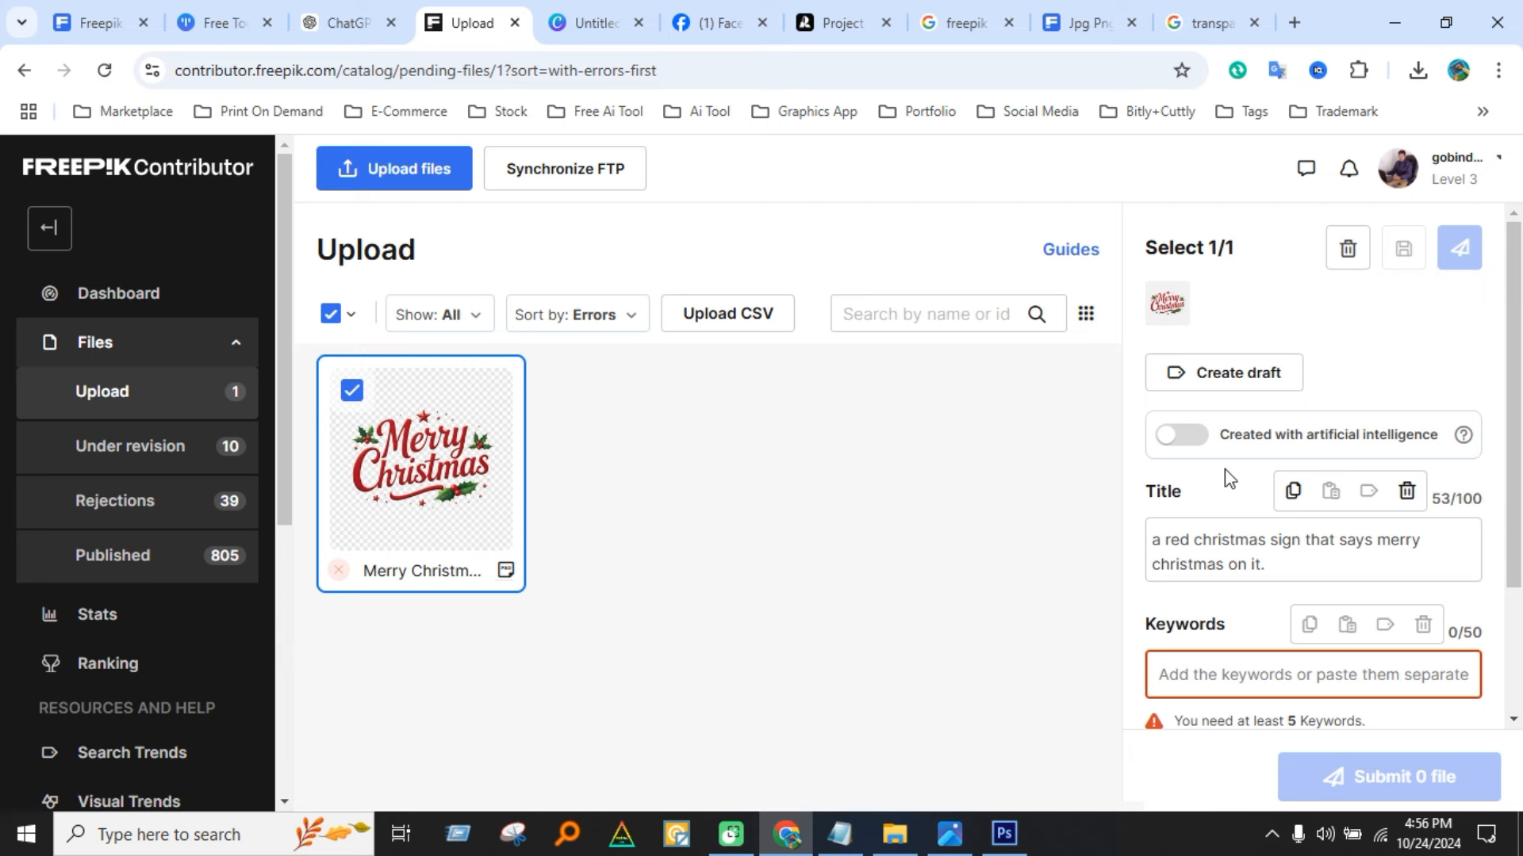
pyautogui.click(1192, 437)
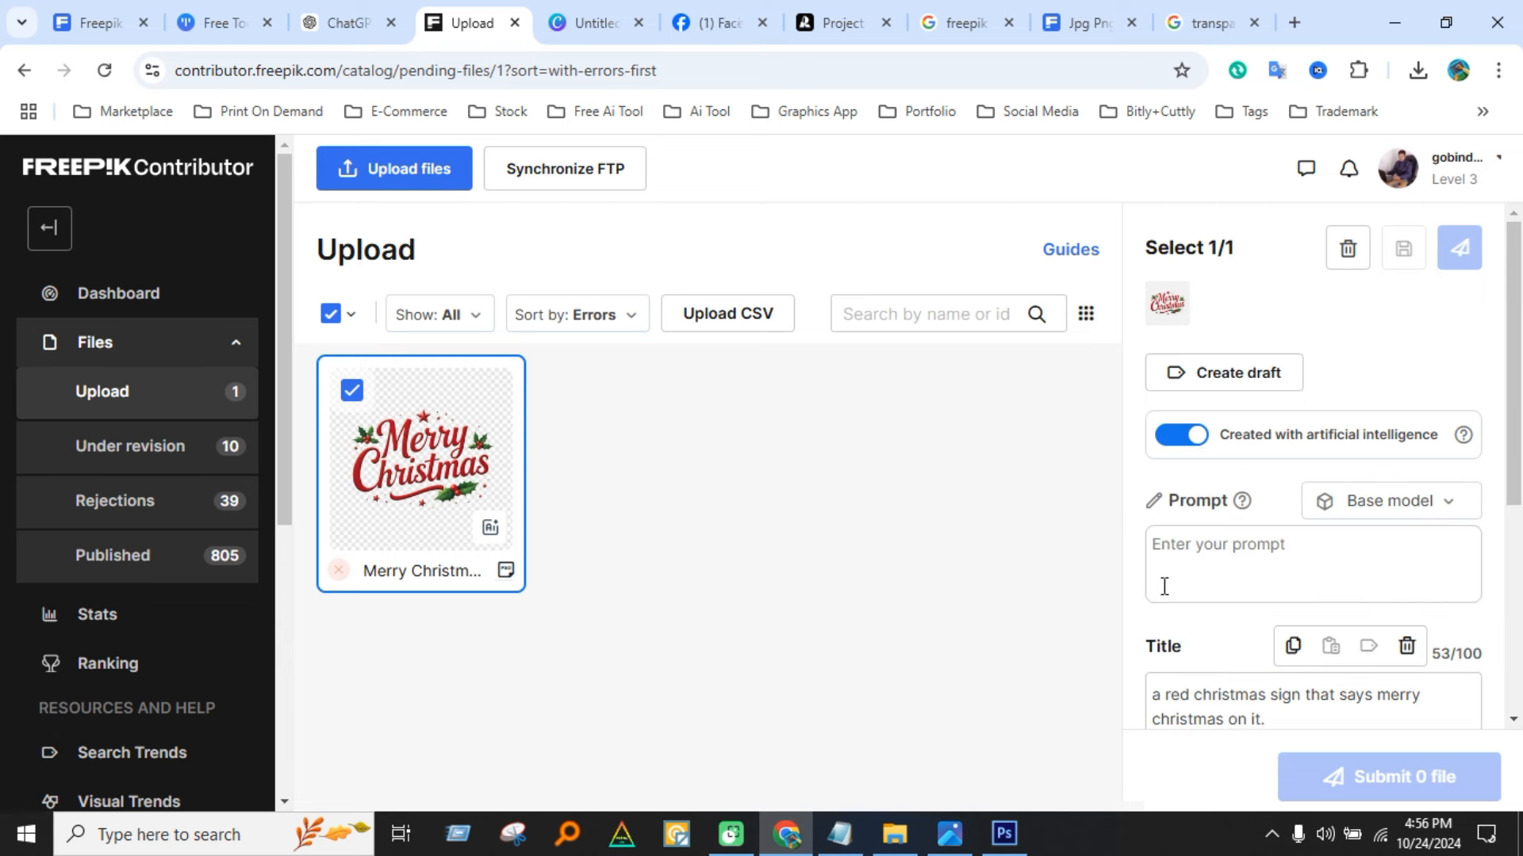
# Fill in the AI prompt with the copied Merry Christmas image prompt and set the base model to Freepik Flux Fast.
pyautogui.click(1163, 586)
pyautogui.click(833, 22)
pyautogui.click(468, 24)
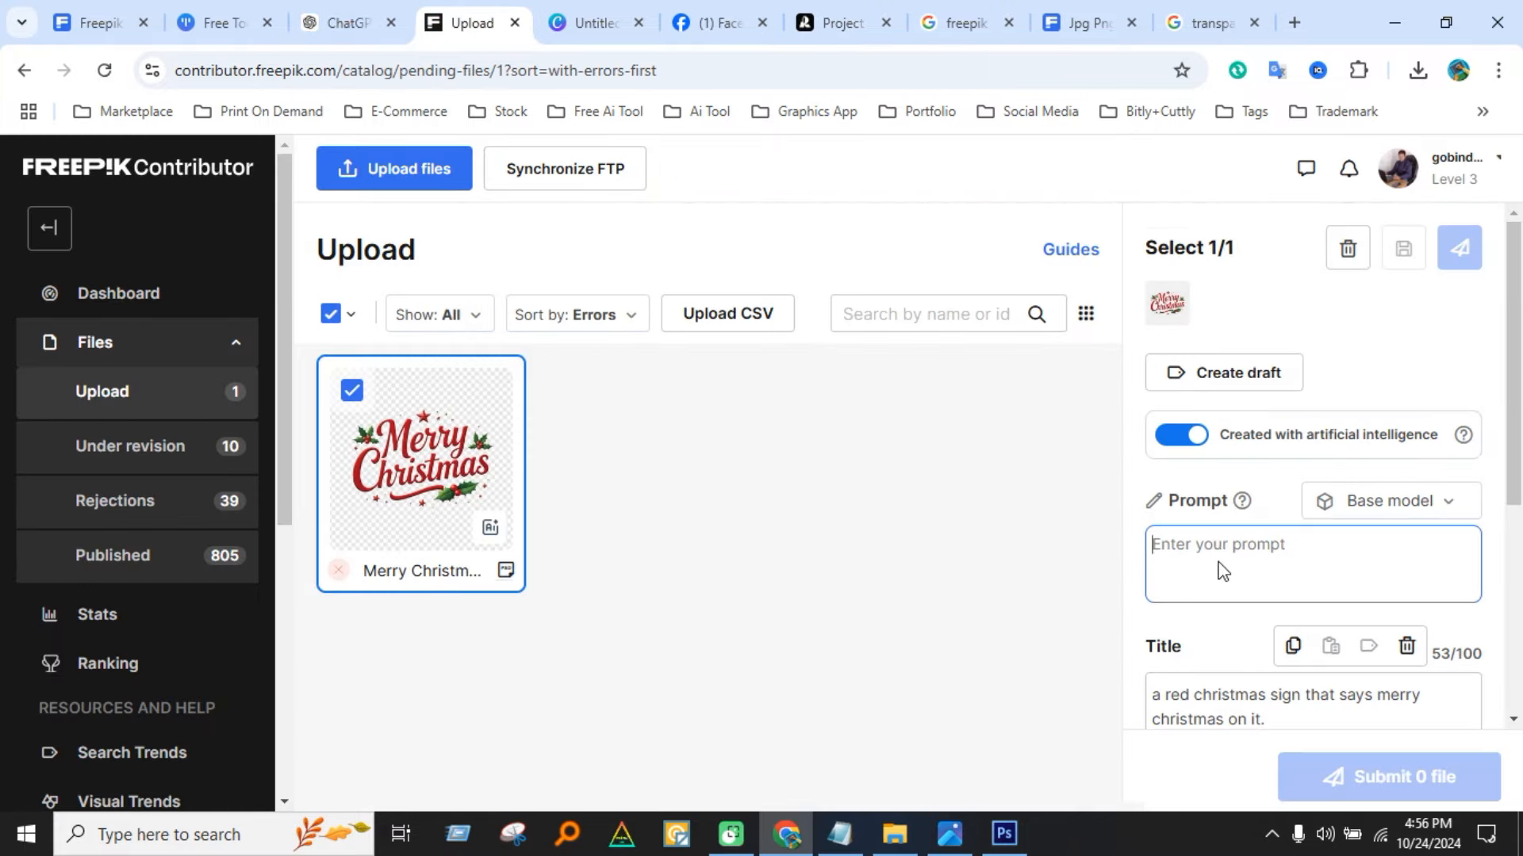
pyautogui.hotkey('ctrl', 'v')
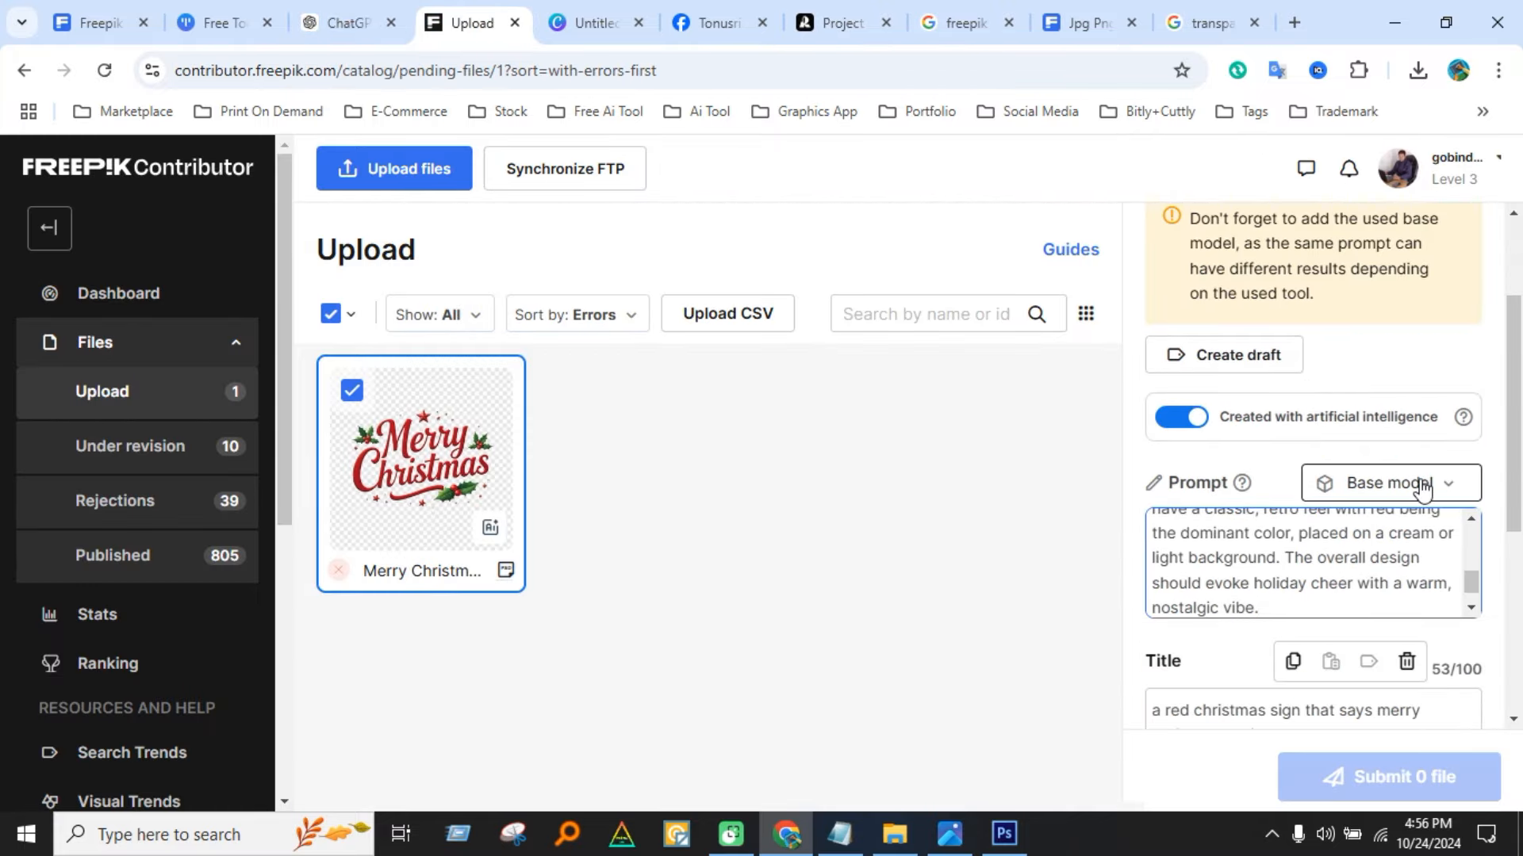
pyautogui.click(1396, 485)
pyautogui.scroll(-3, 1340, 637)
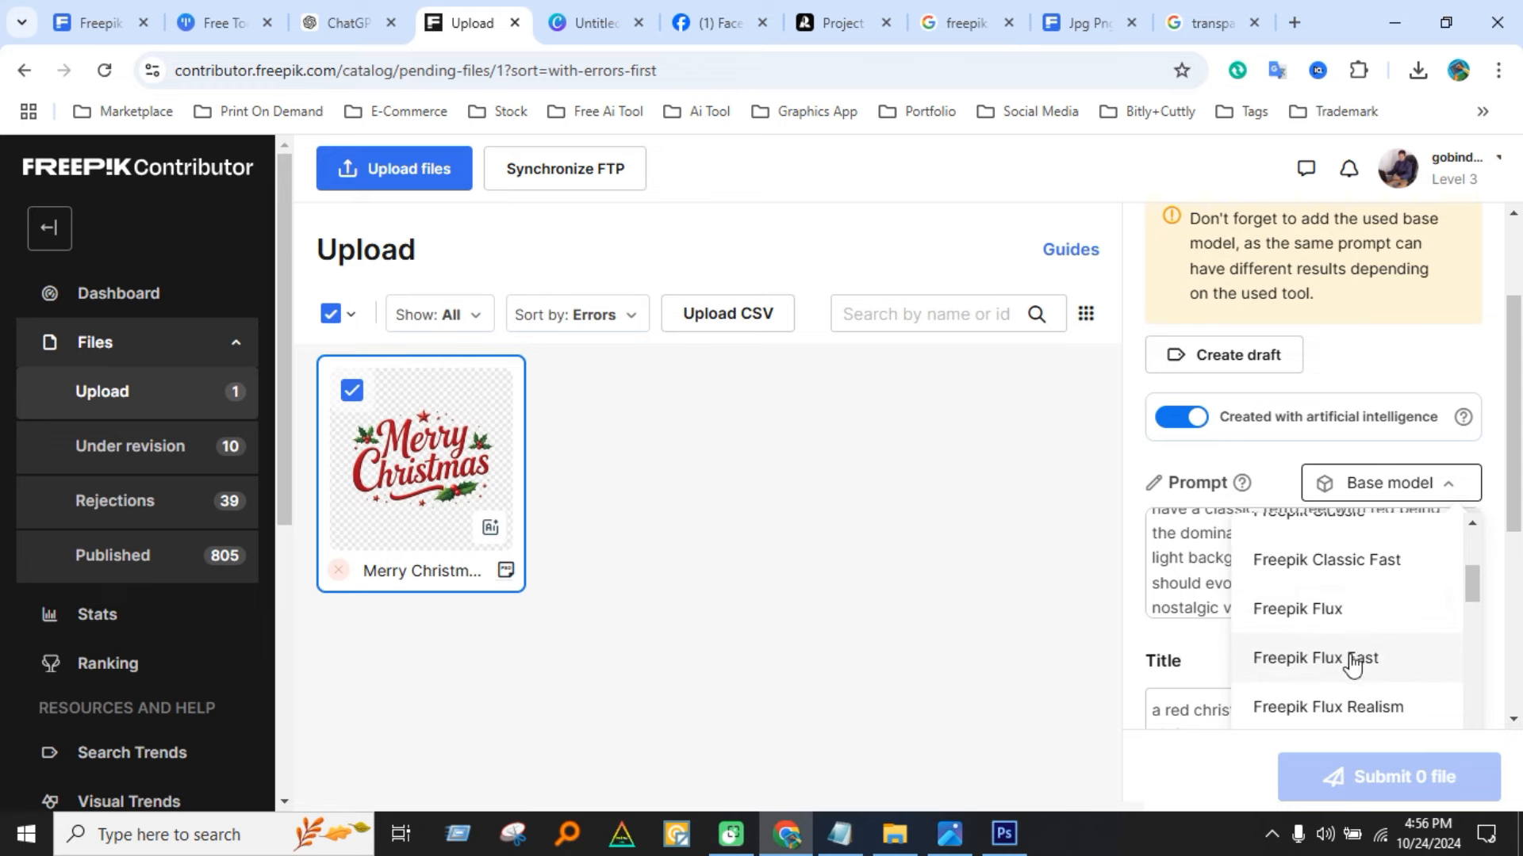
pyautogui.click(1352, 660)
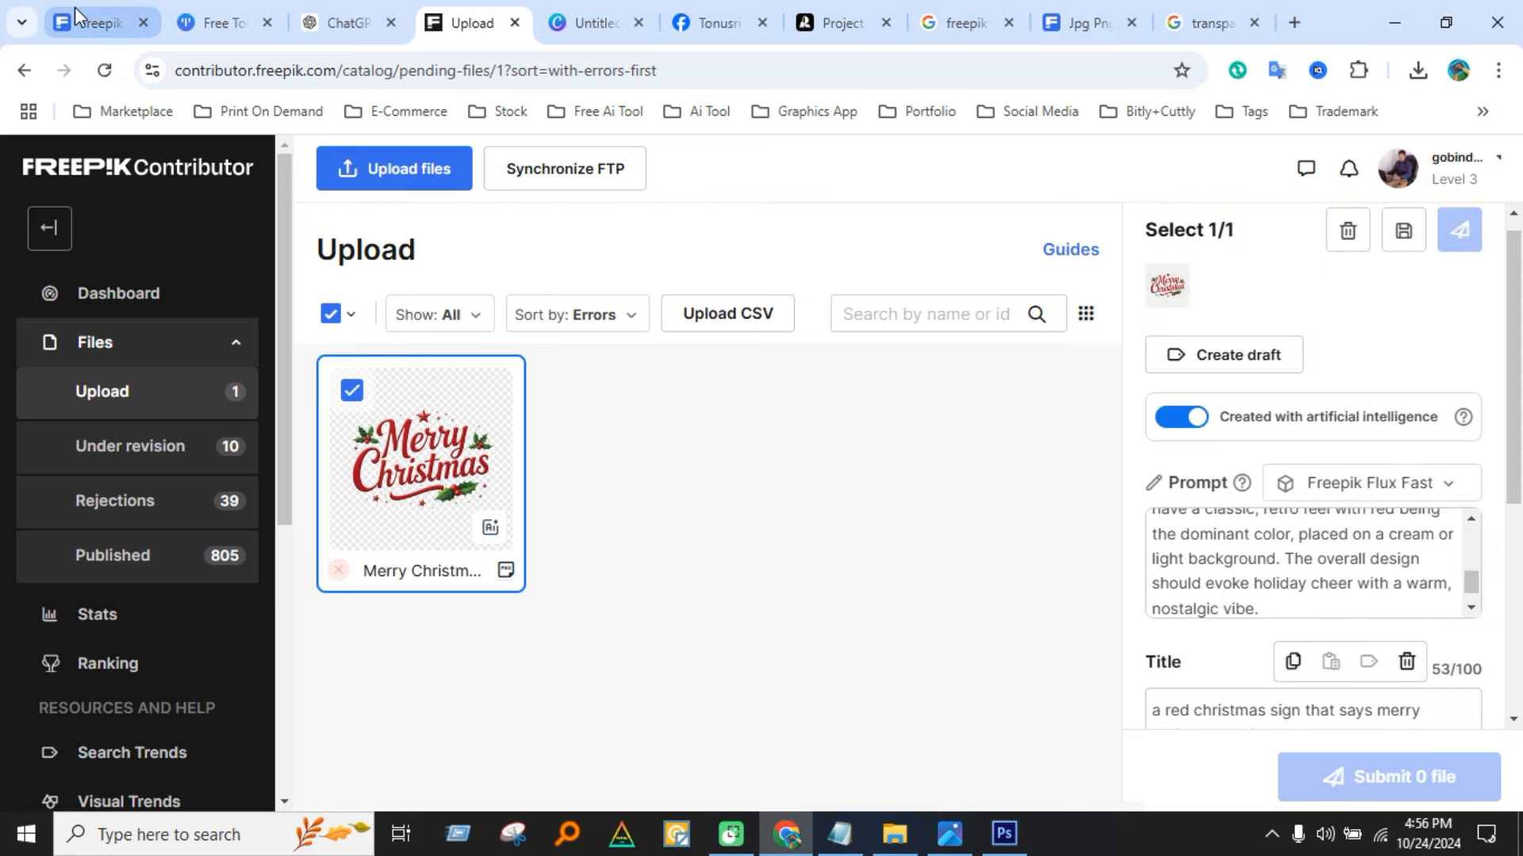
# Check the generation mode of the Merry Christmas images in the Freepik AI image generator and return to the upload form.
pyautogui.click(101, 22)
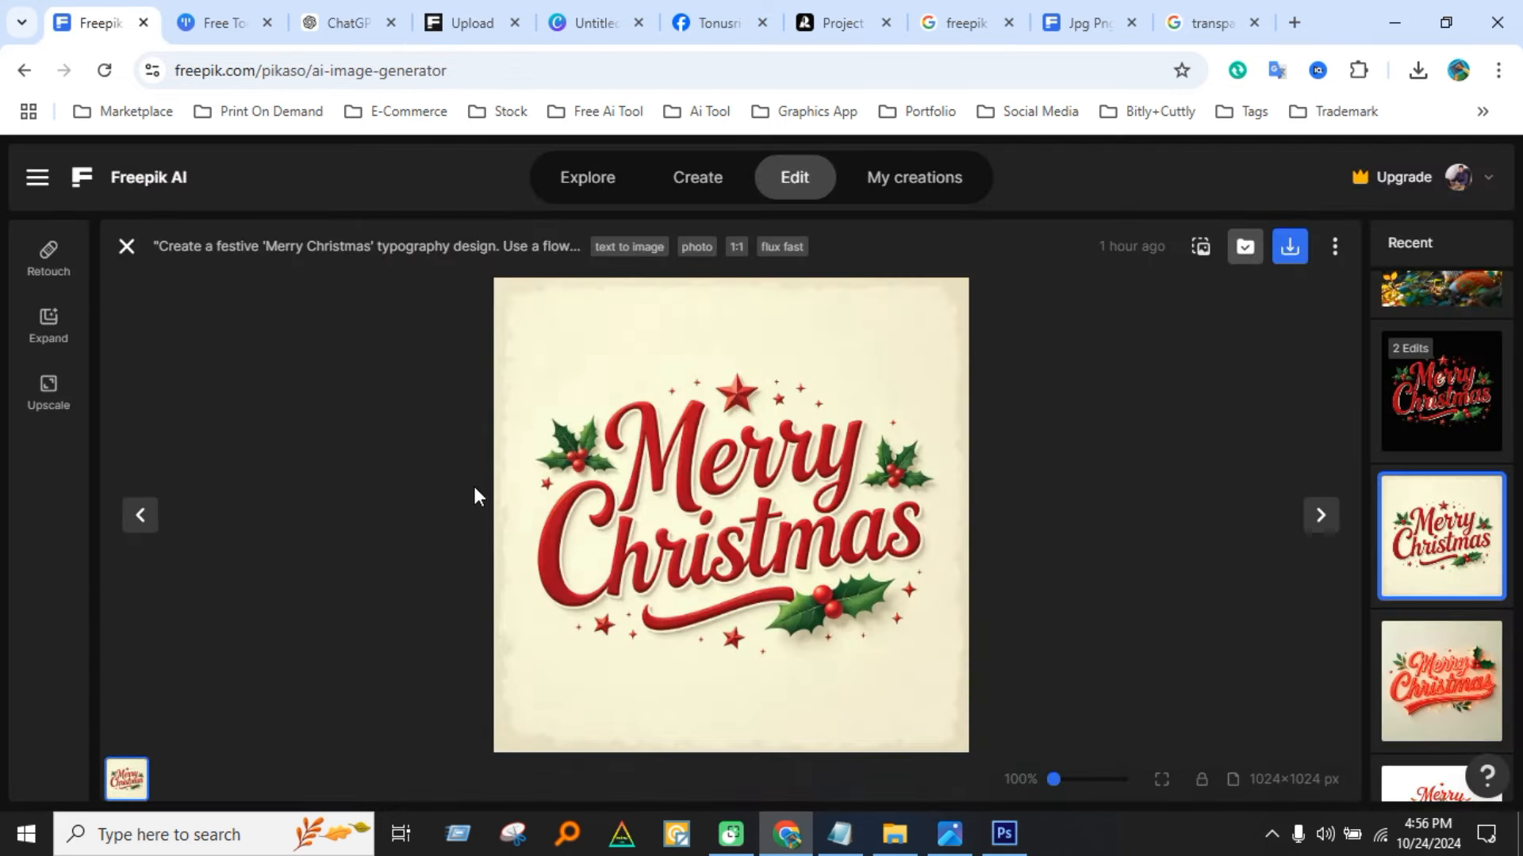
pyautogui.click(698, 178)
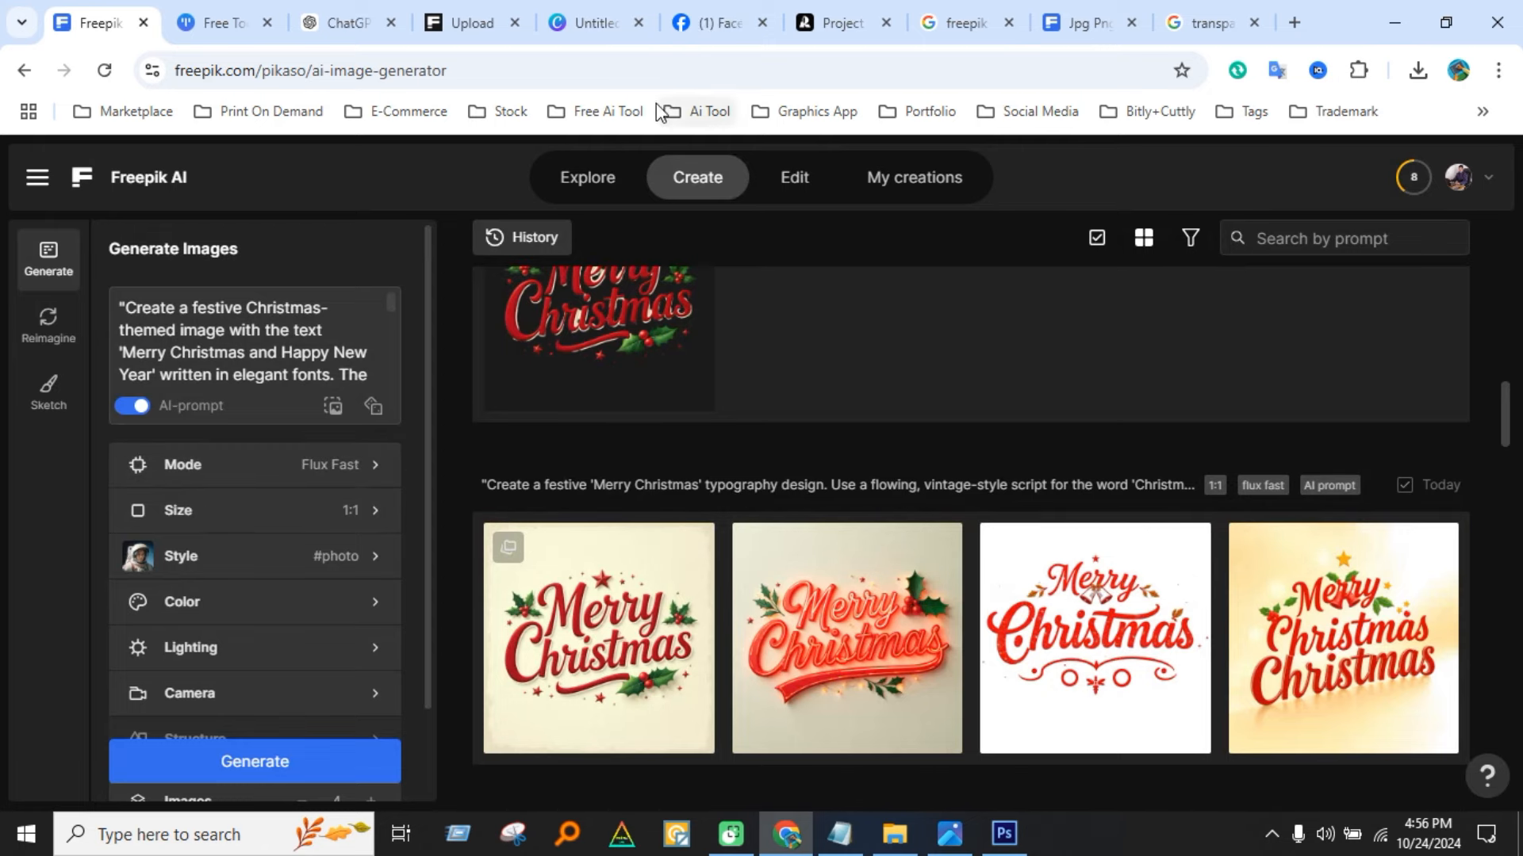
pyautogui.click(496, 20)
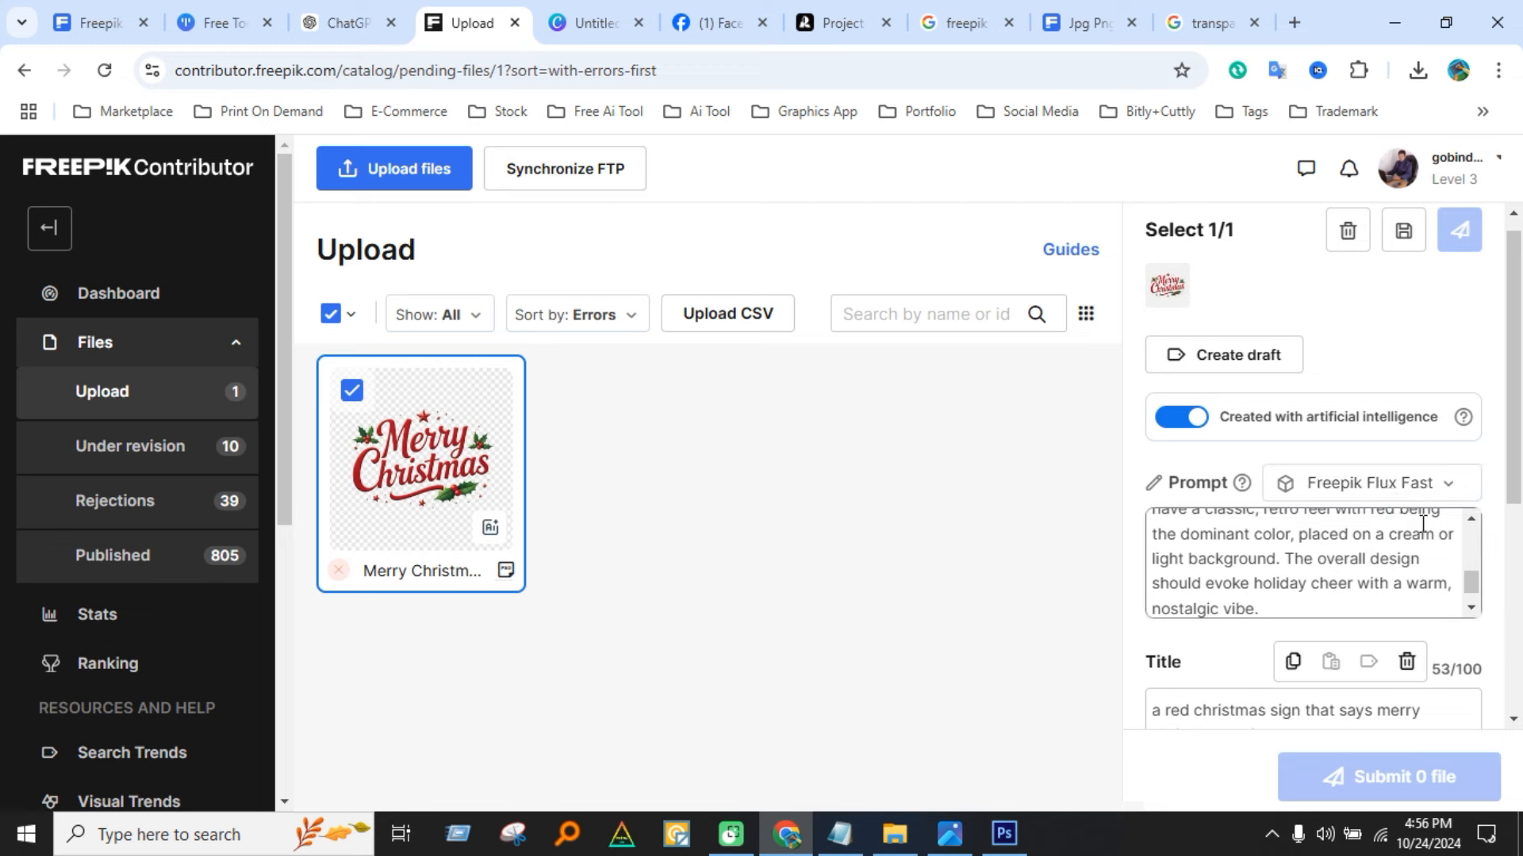
# Replace the title with "Merry Christmas Typography with Red Text and Holly Leaves on Transparent Background", copied from the ChatGPT conversation.
pyautogui.scroll(-5, 1309, 555)
pyautogui.moveTo(1284, 518); pyautogui.dragTo(1139, 493)
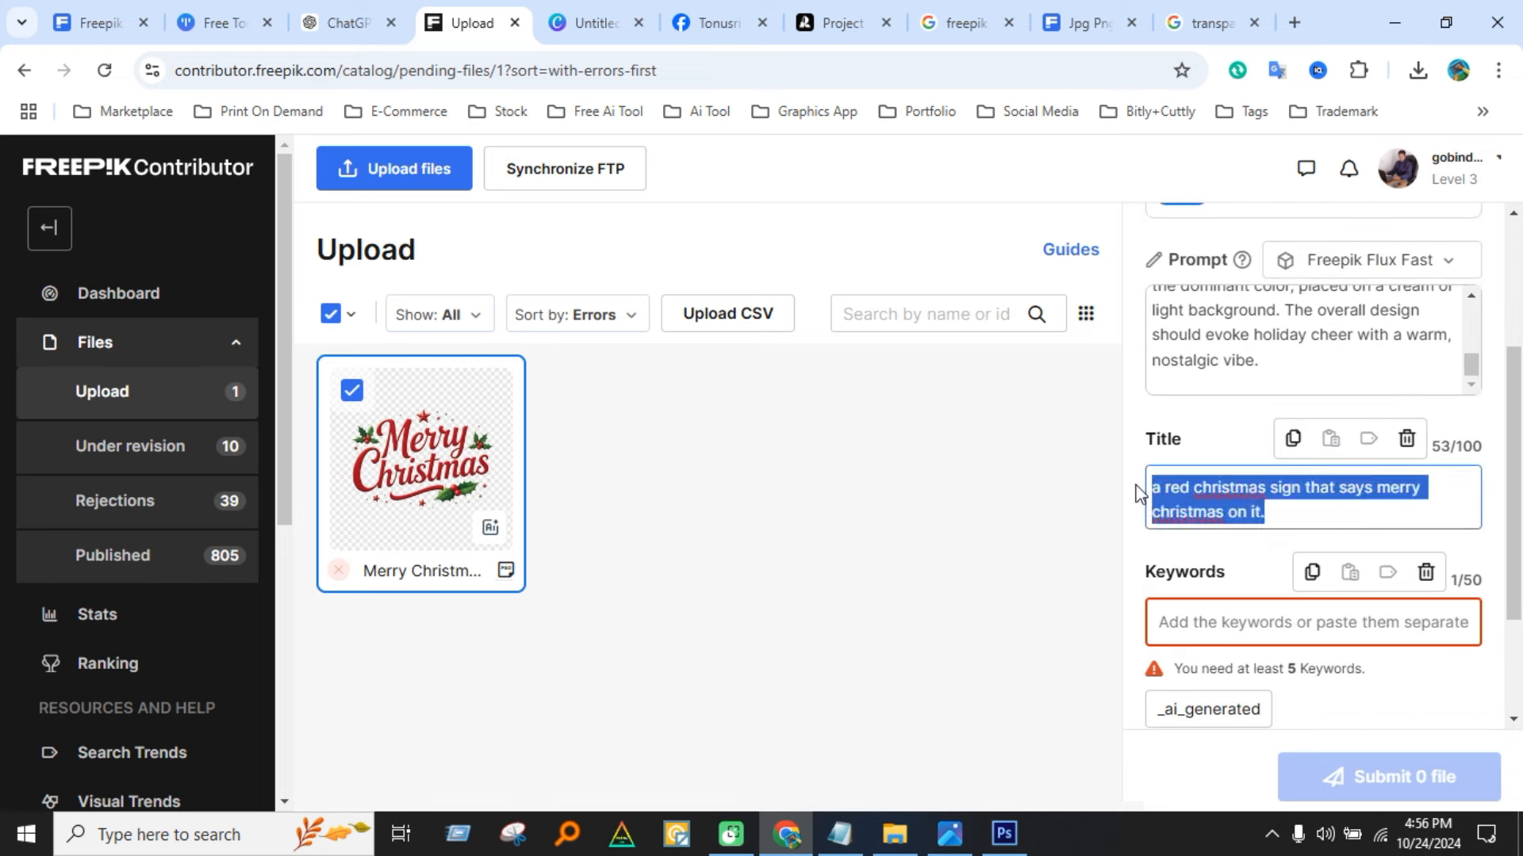
pyautogui.press('BackSpace')
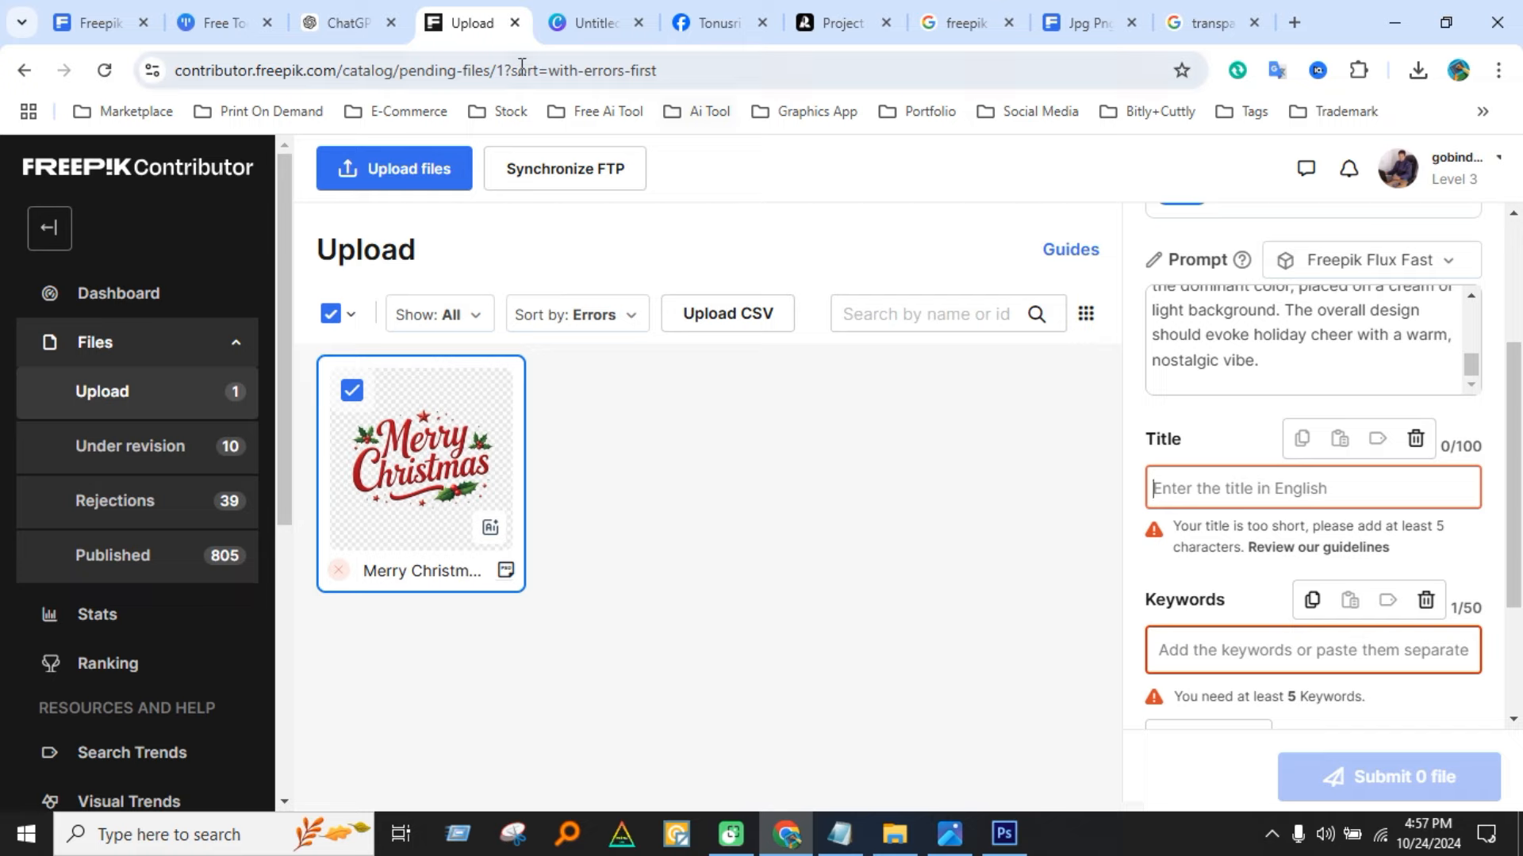
pyautogui.click(349, 23)
pyautogui.scroll(10, 830, 386)
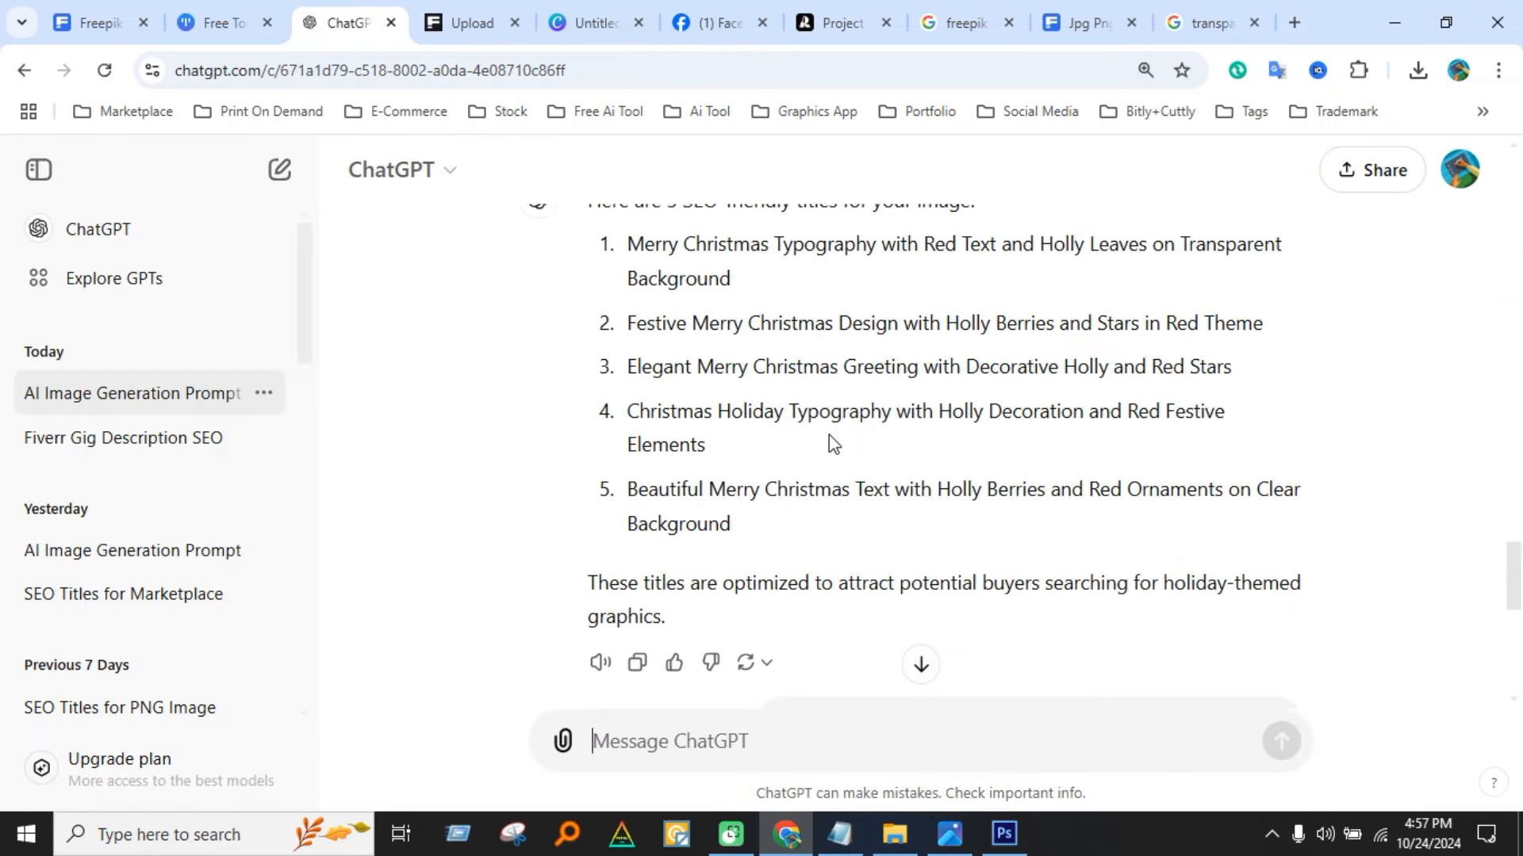
pyautogui.moveTo(632, 352); pyautogui.dragTo(731, 384)
pyautogui.hotkey('ctrl', 'c')
pyautogui.click(472, 23)
pyautogui.click(1349, 507)
pyautogui.hotkey('ctrl', 'v')
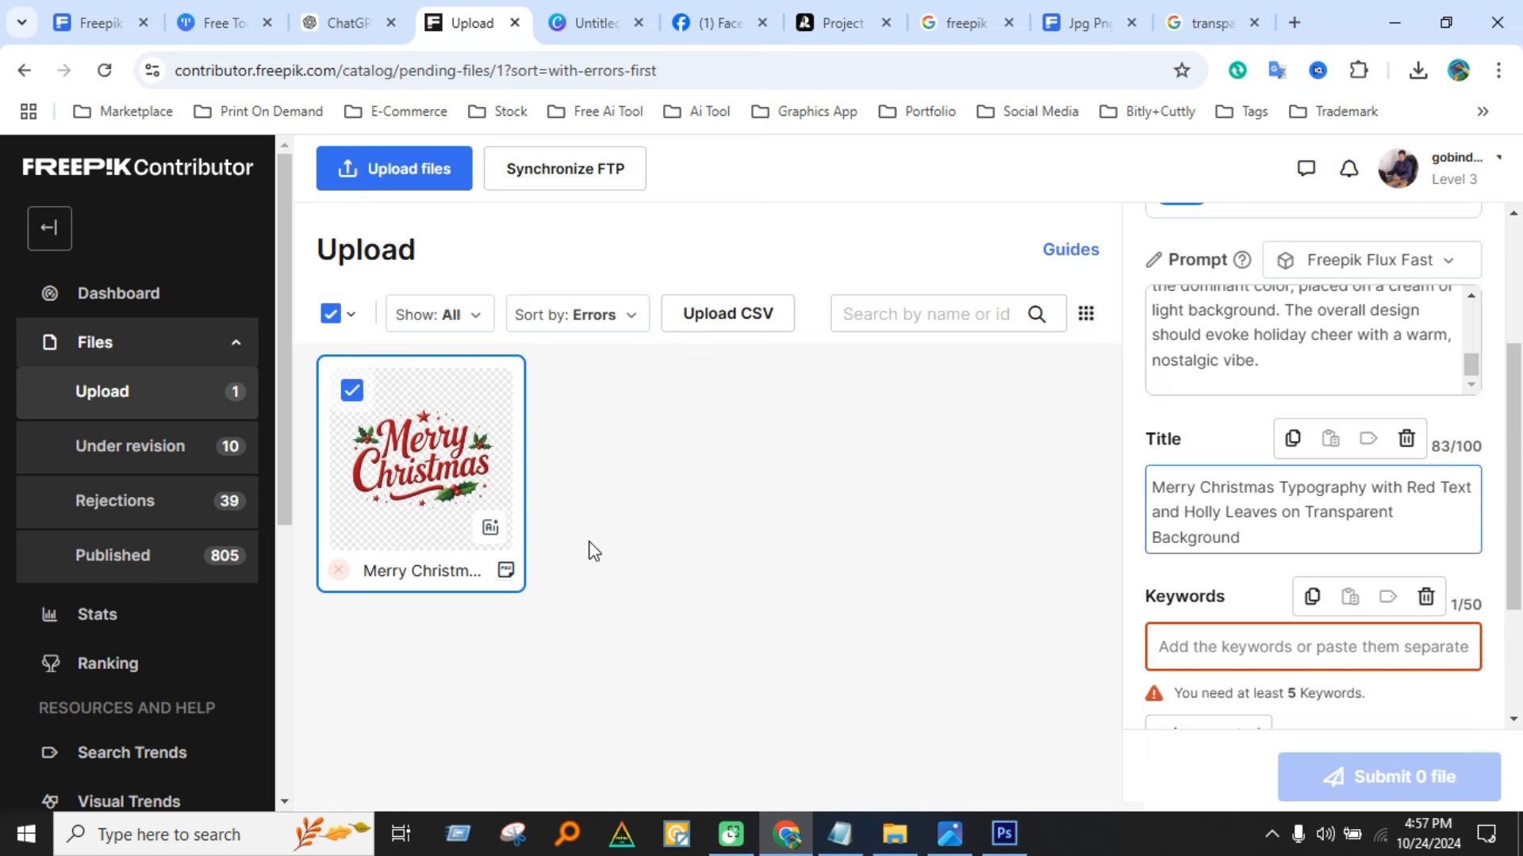
# Copy the comma-separated SEO tags from the ChatGPT conversation and paste them as the Merry Christmas file's keywords.
pyautogui.click(340, 24)
pyautogui.click(734, 524)
pyautogui.scroll(-10, 740, 561)
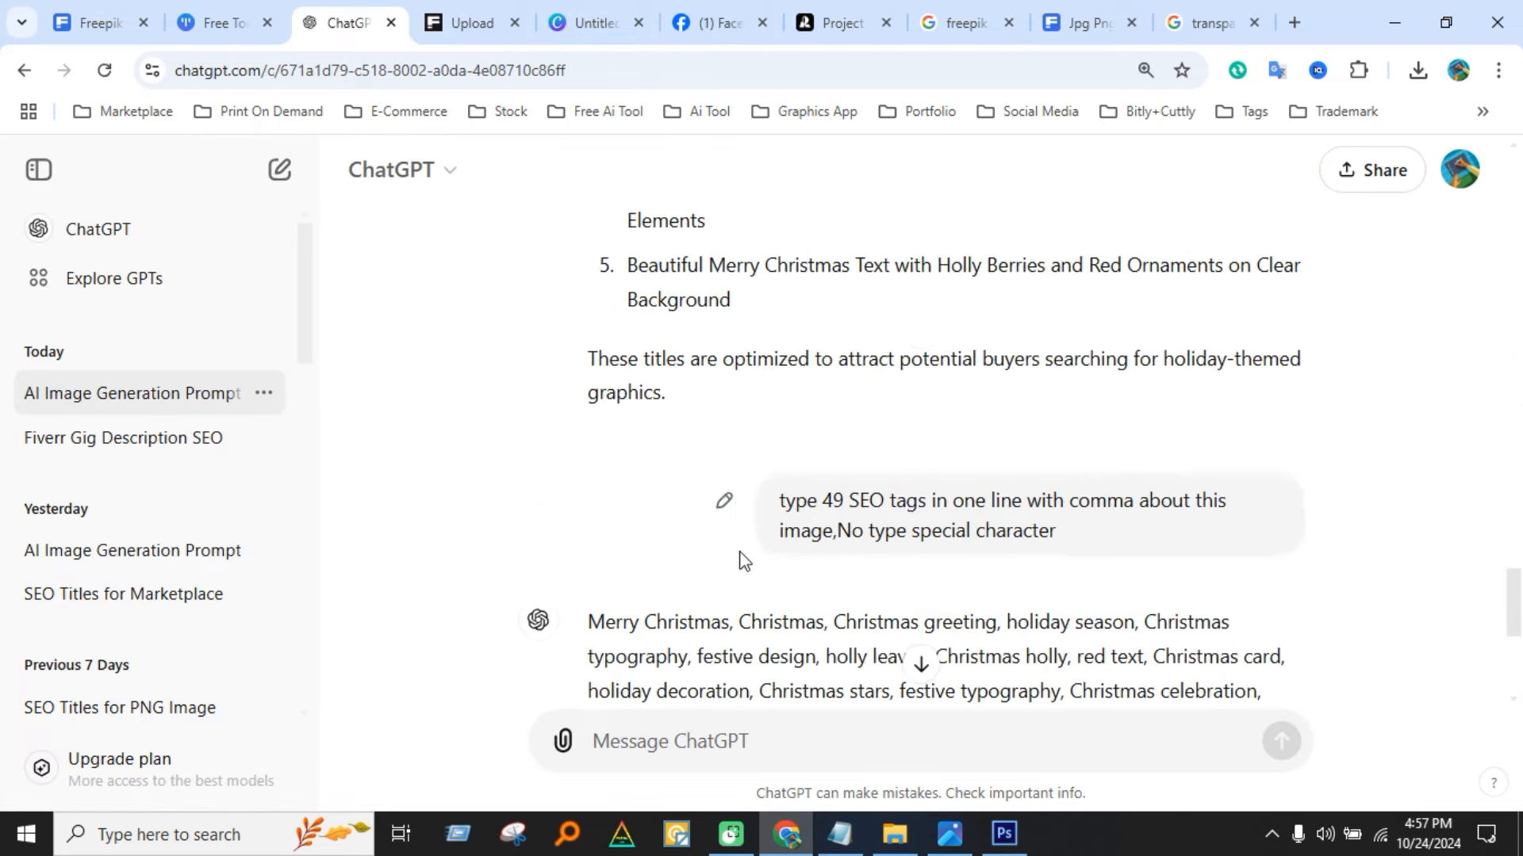
pyautogui.click(637, 604)
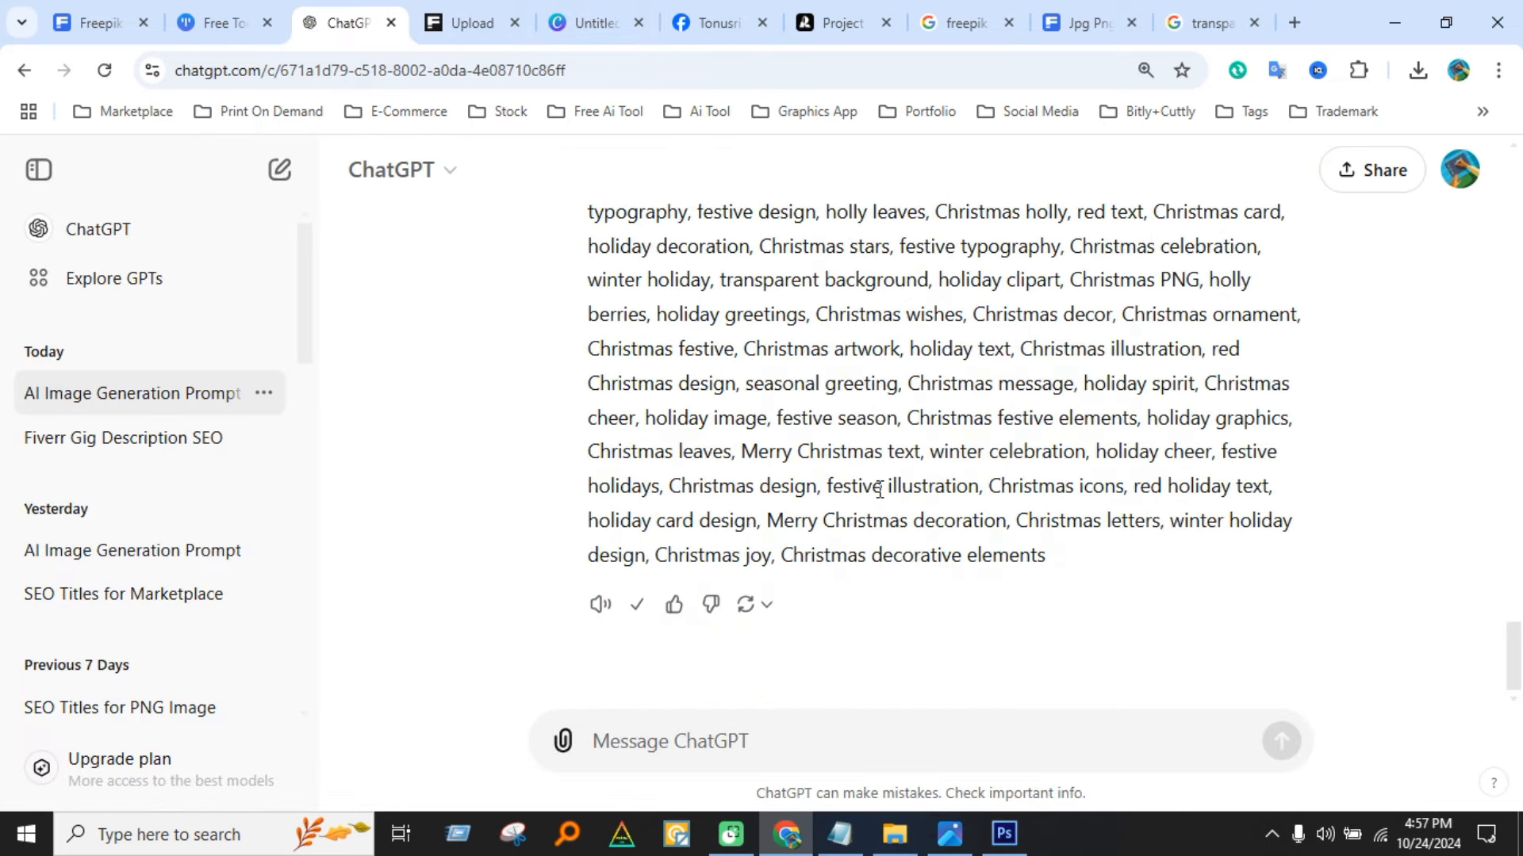
pyautogui.click(469, 23)
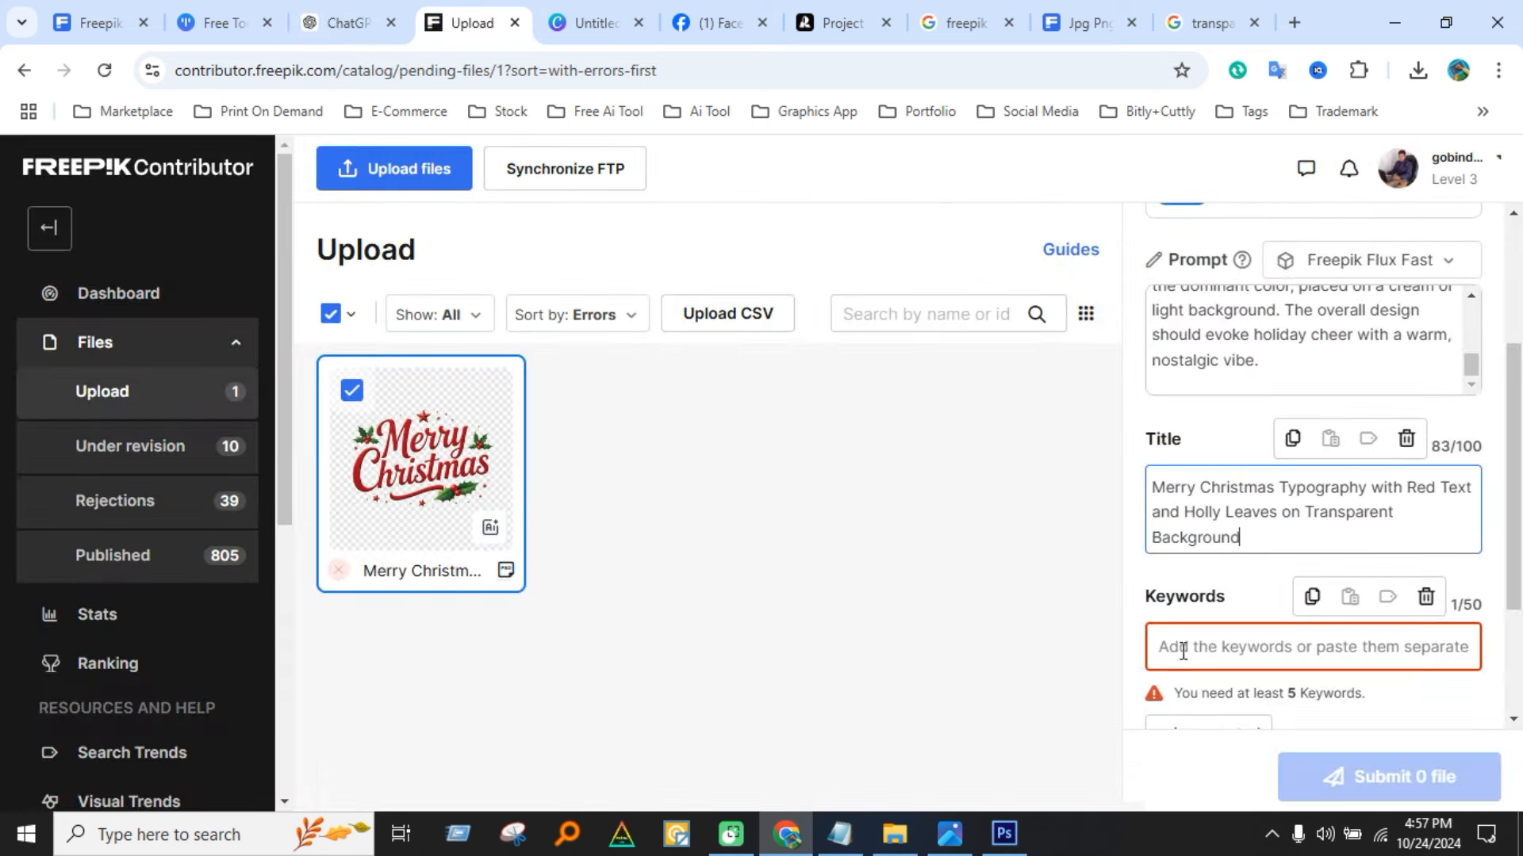
pyautogui.click(1226, 645)
pyautogui.hotkey('ctrl', 'v')
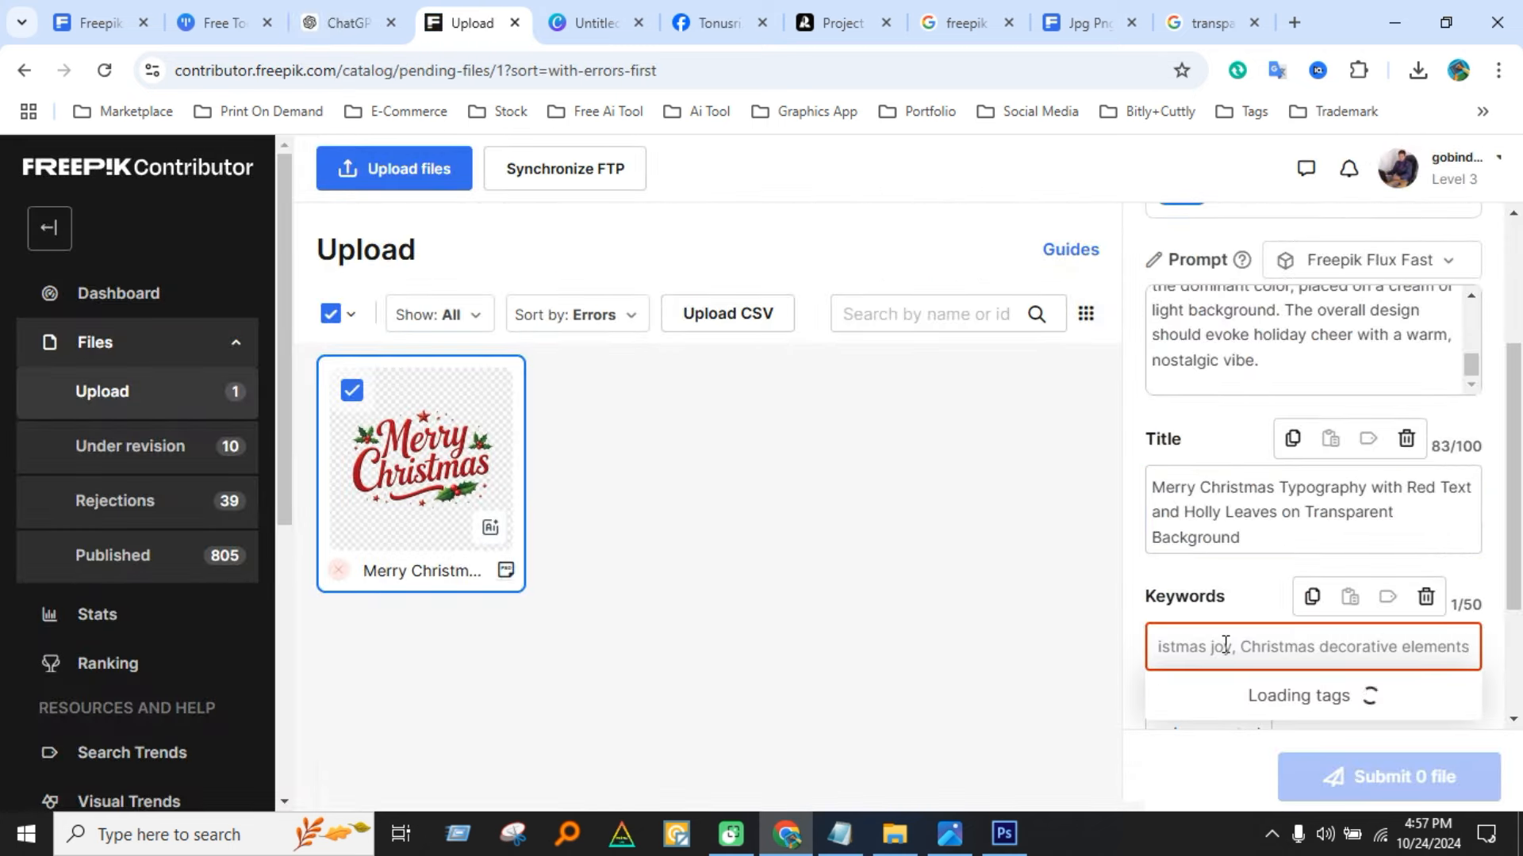
# Remove two keywords, including "holiday clipart", to meet the 50-keyword limit.
pyautogui.scroll(-4, 1358, 583)
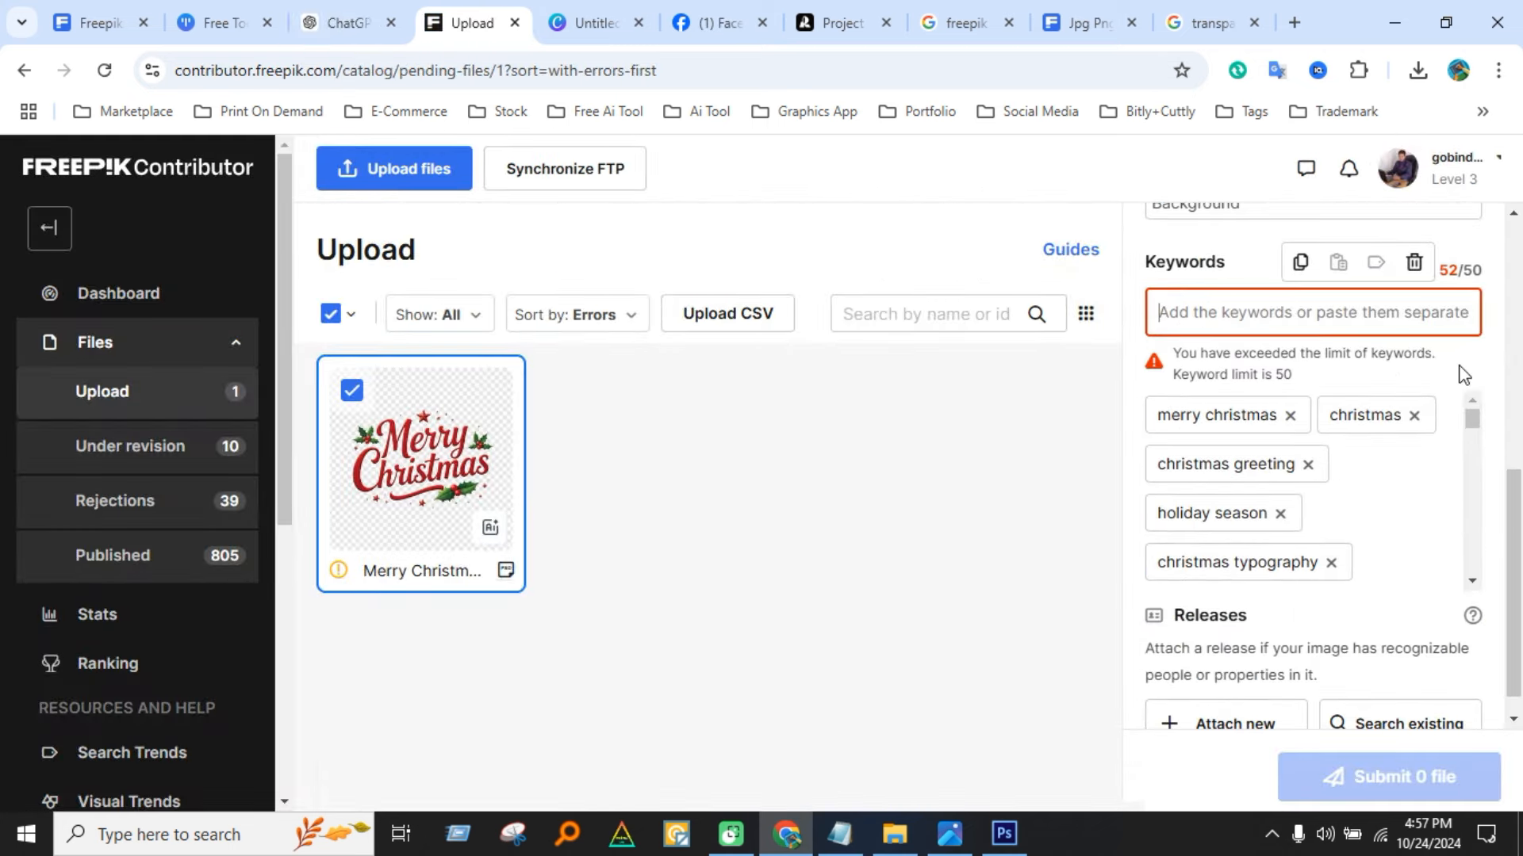
pyautogui.scroll(-3, 1383, 529)
pyautogui.click(1310, 523)
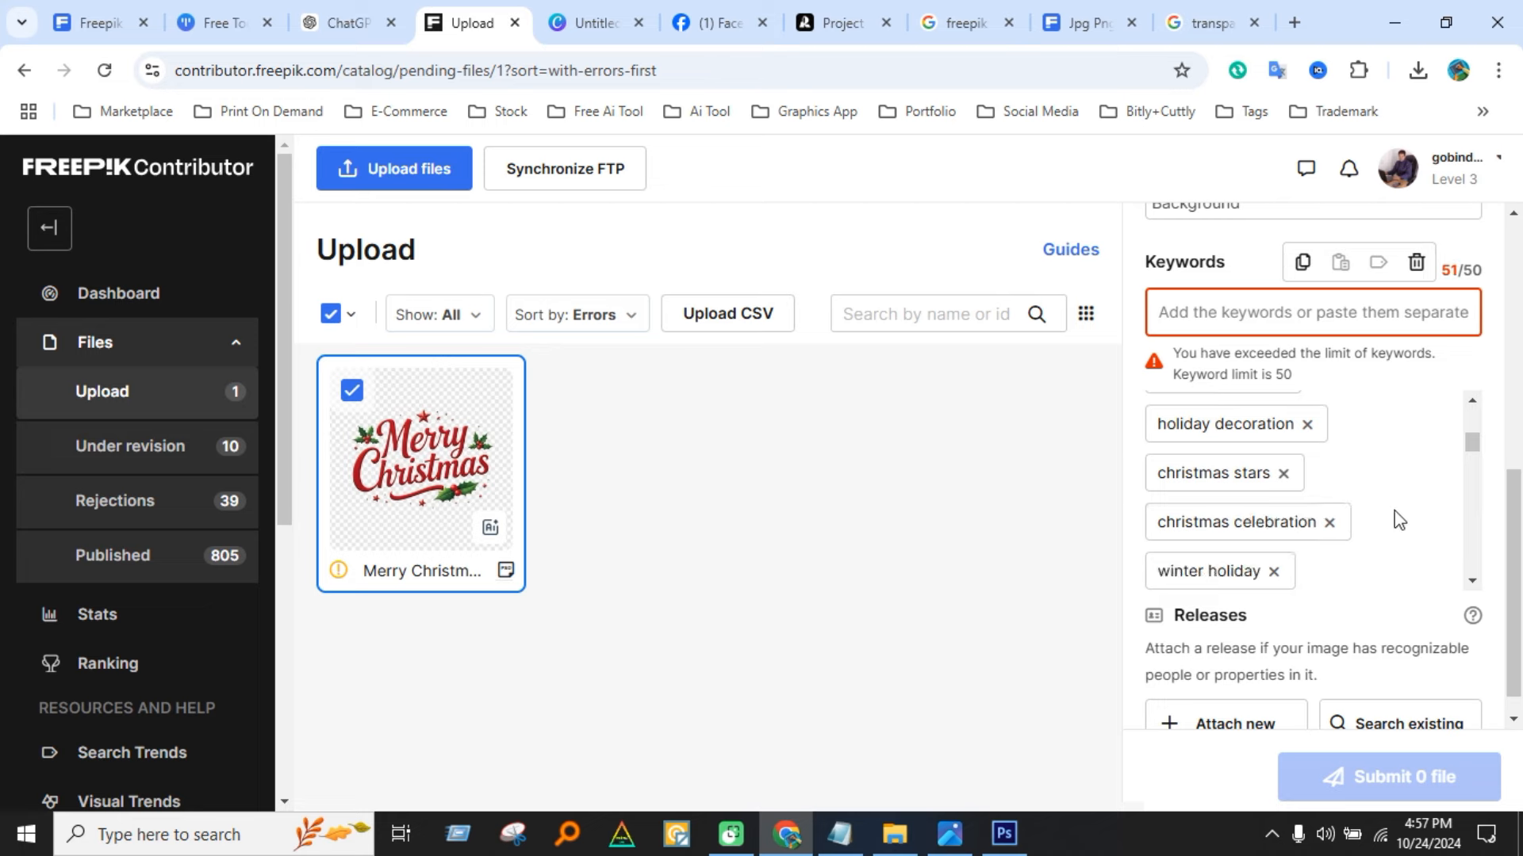
pyautogui.scroll(-1, 1380, 517)
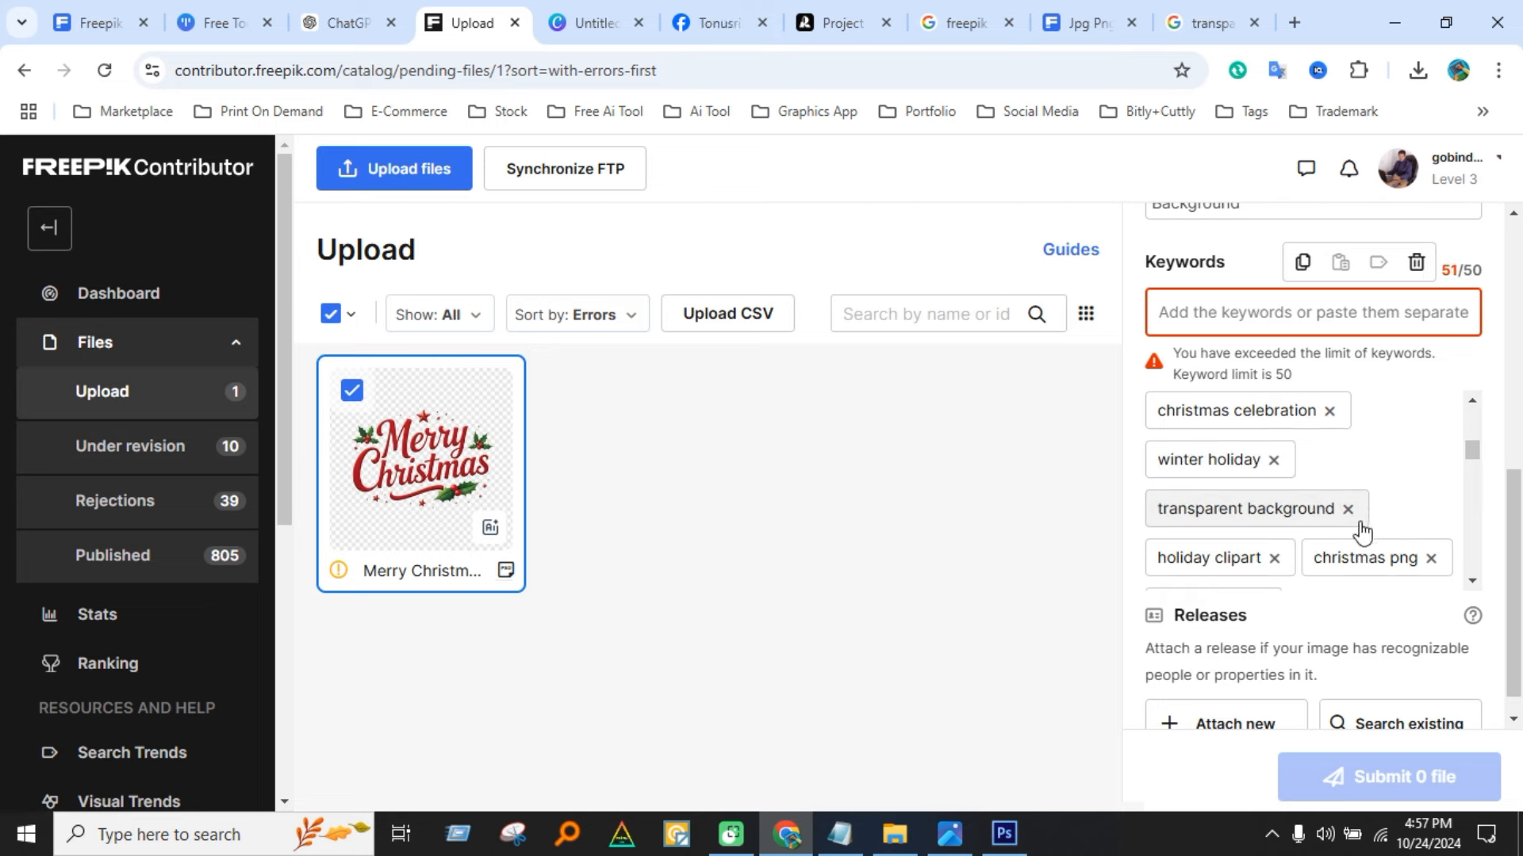
pyautogui.click(1274, 559)
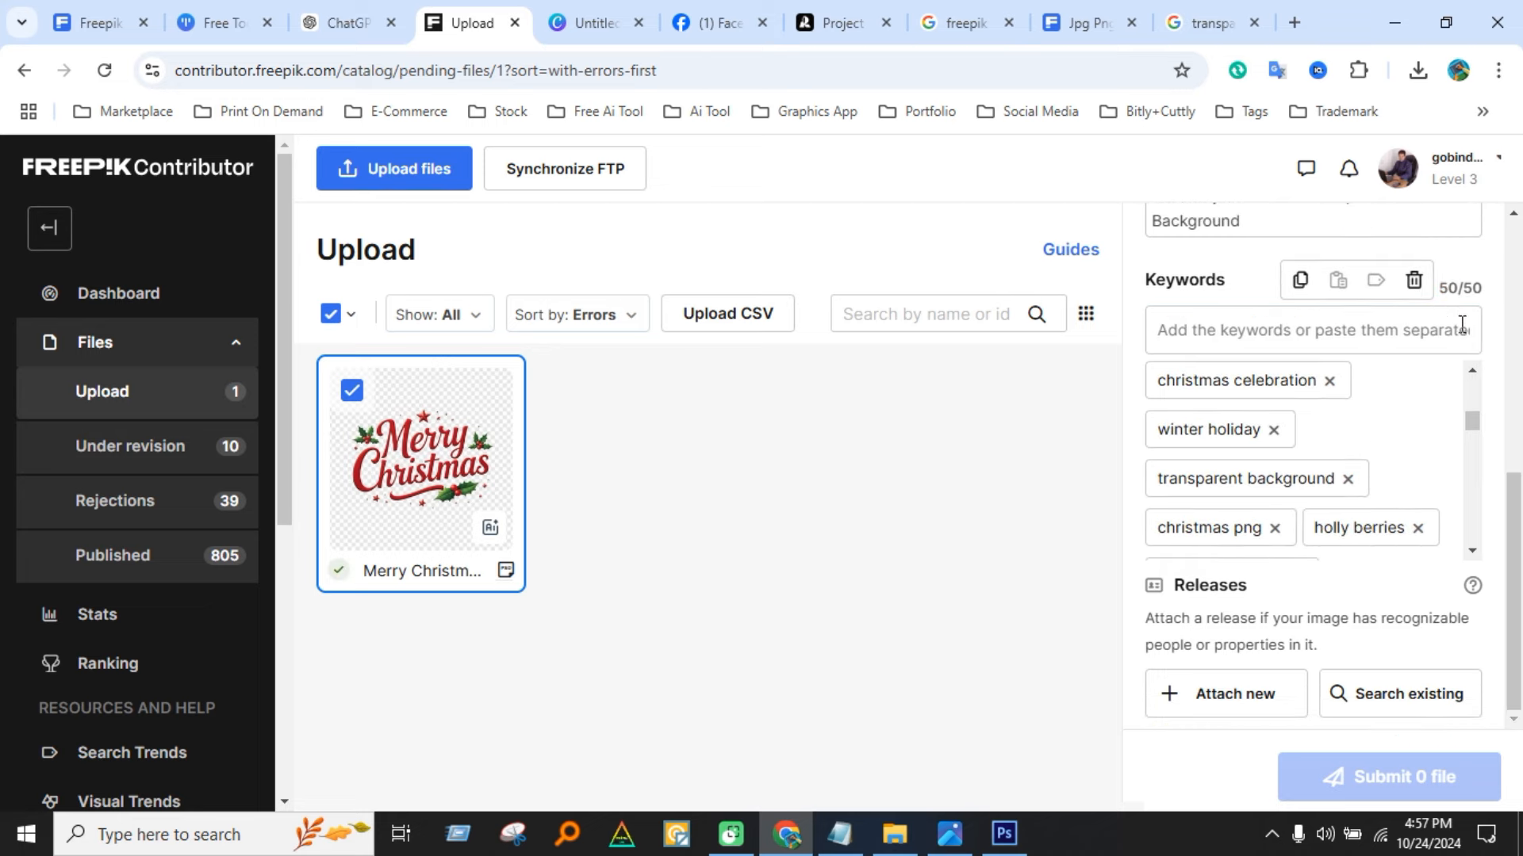
# Deselect the Merry Christmas file, submit it for revision and dismiss the notification.
pyautogui.scroll(-2, 1374, 508)
pyautogui.scroll(-3, 1374, 508)
pyautogui.press('Escape')
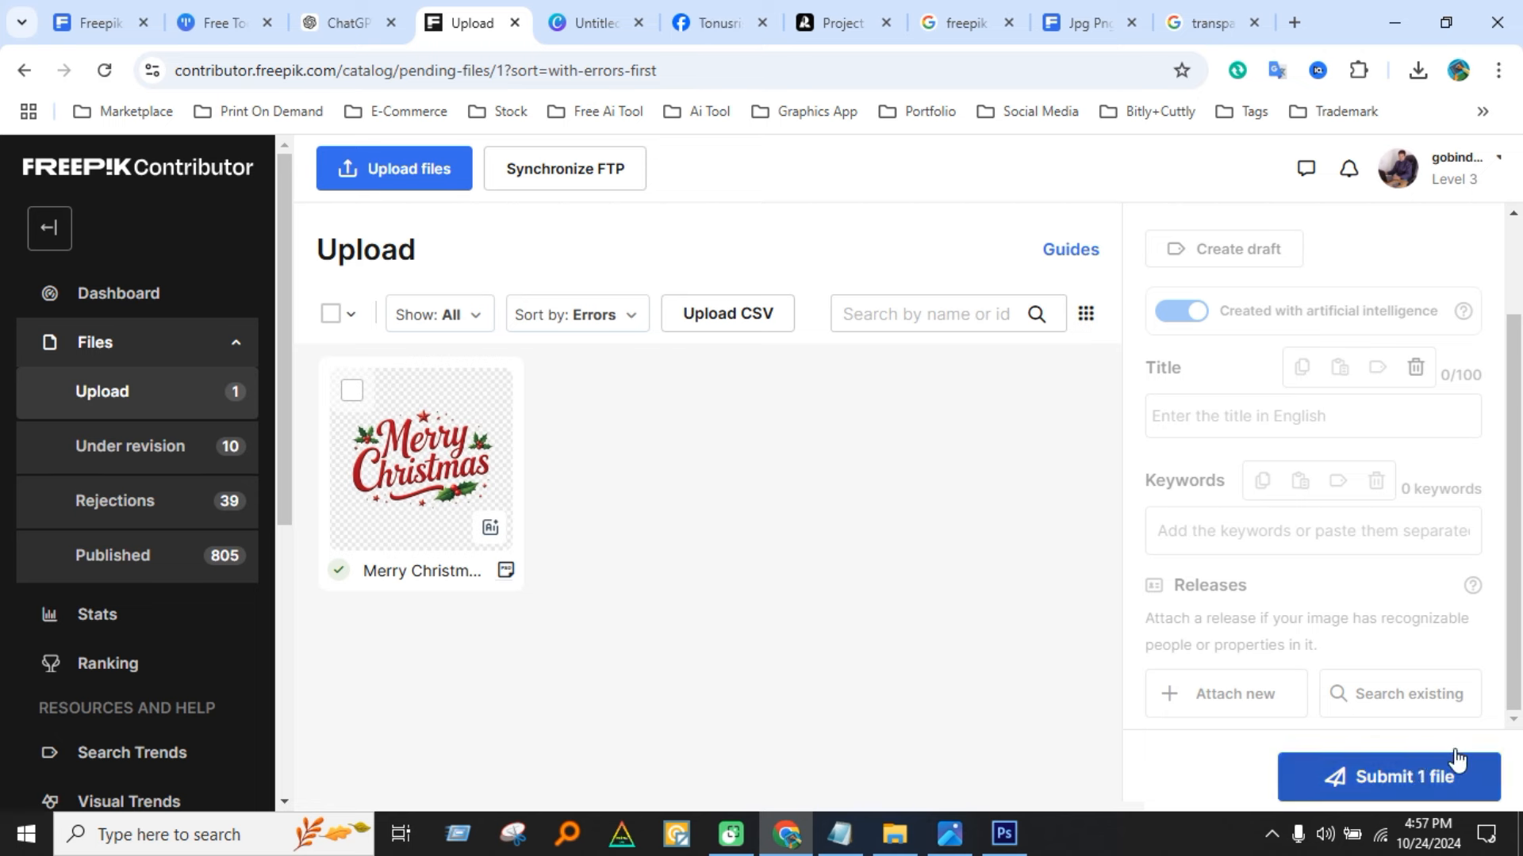
pyautogui.click(1452, 765)
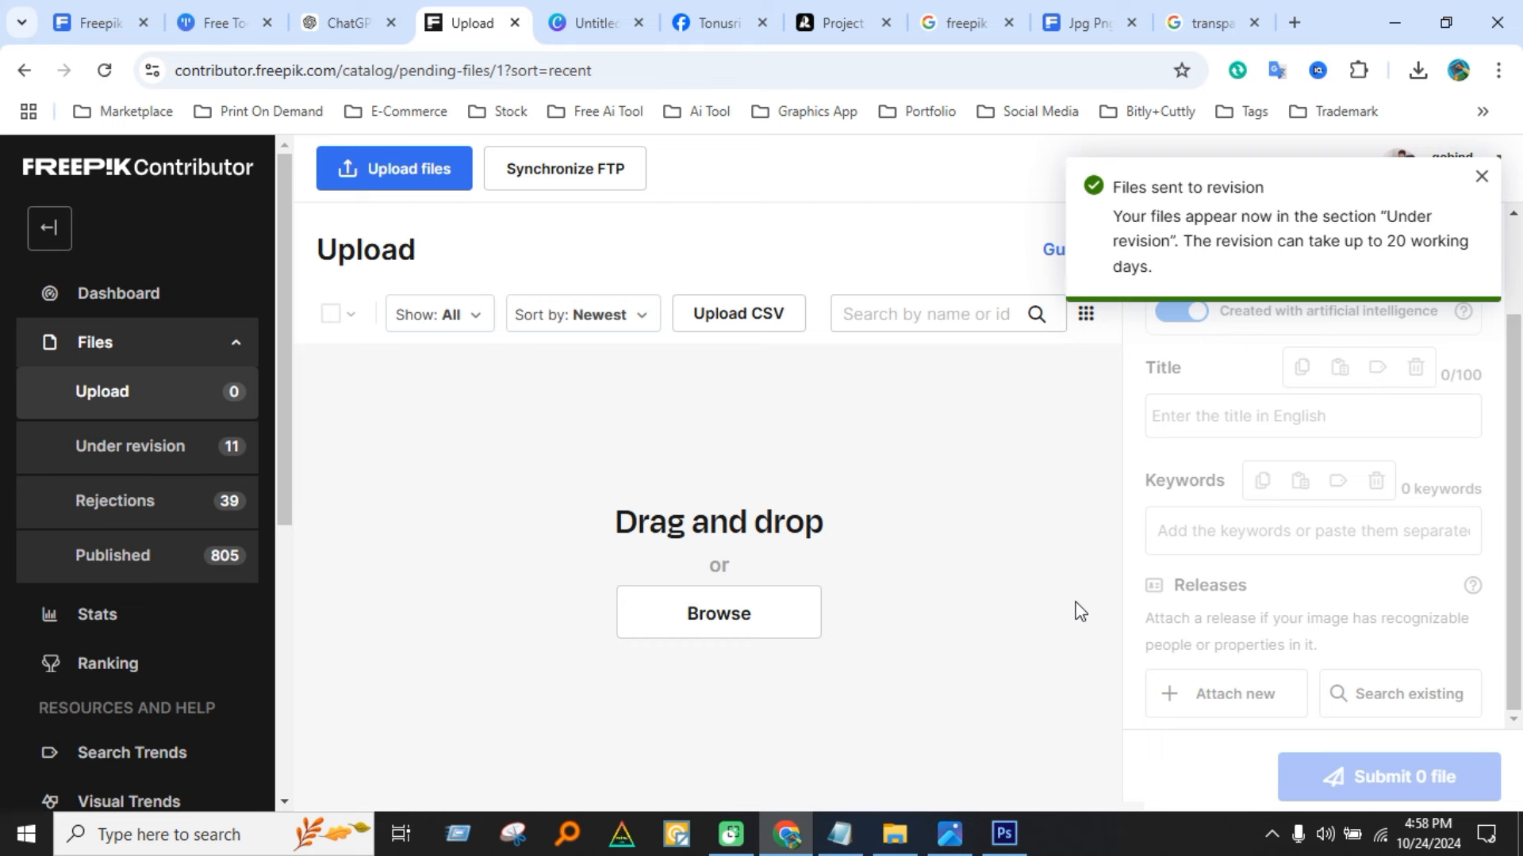
pyautogui.click(1481, 176)
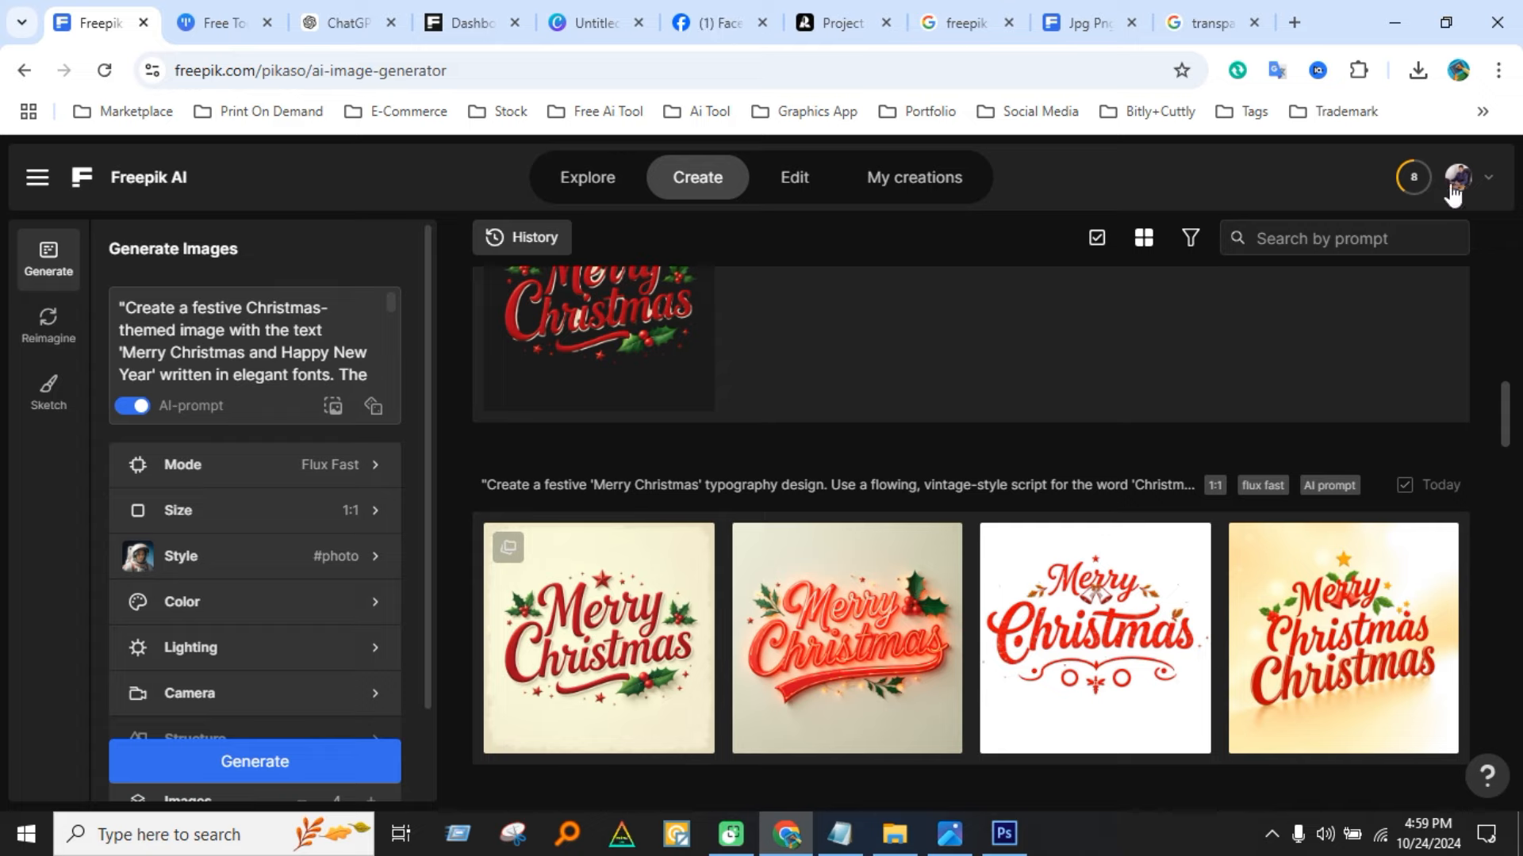
# Look through the AI image generator history and the Freepik content and tools list, and open the Freepik home page.
pyautogui.scroll(-2, 404, 497)
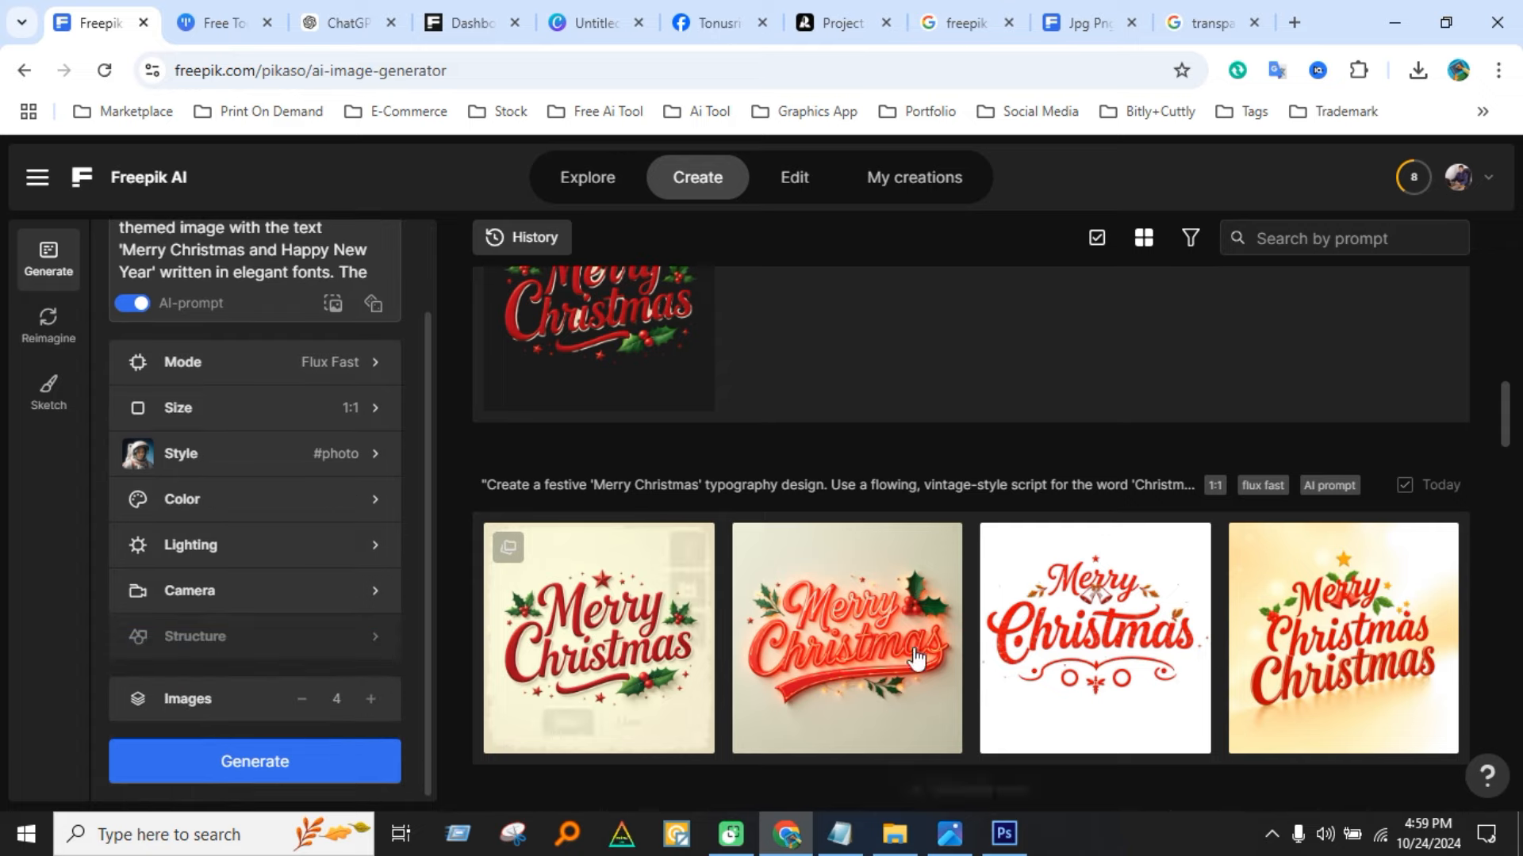
pyautogui.scroll(-2, 840, 603)
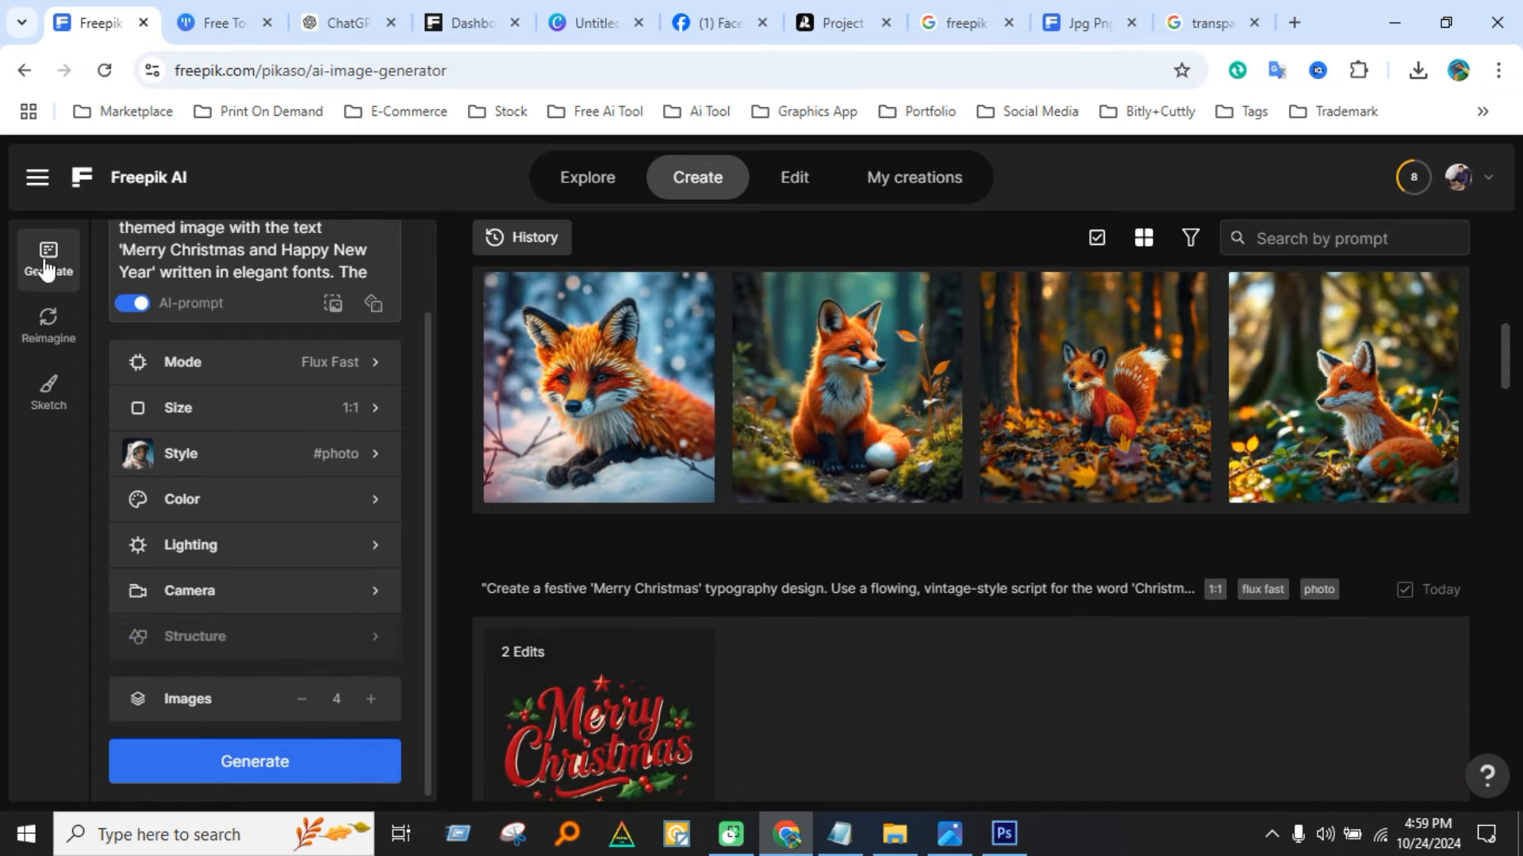
pyautogui.click(37, 178)
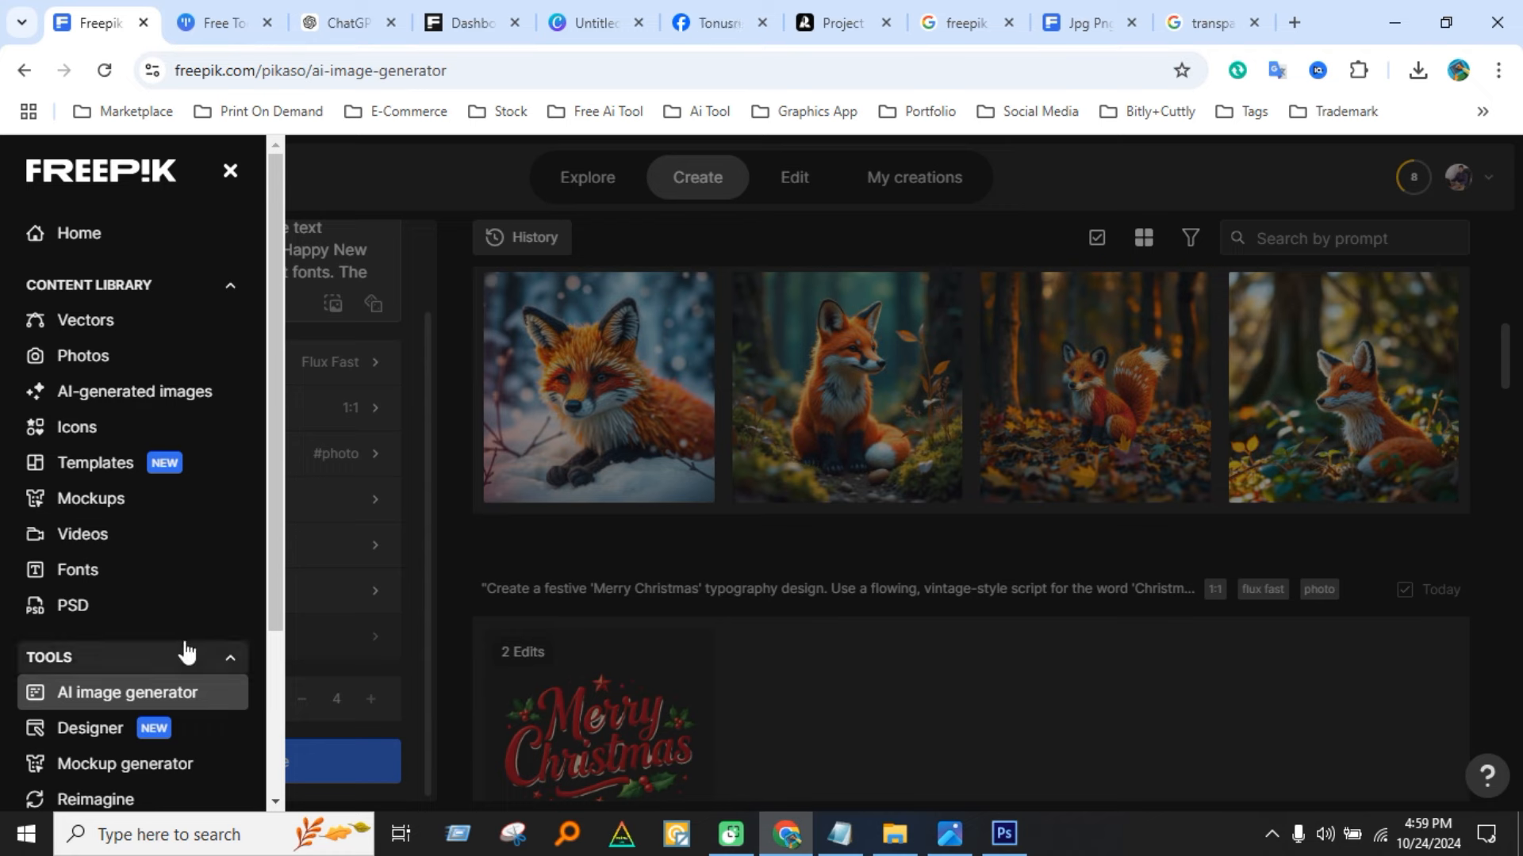
pyautogui.scroll(-3, 135, 717)
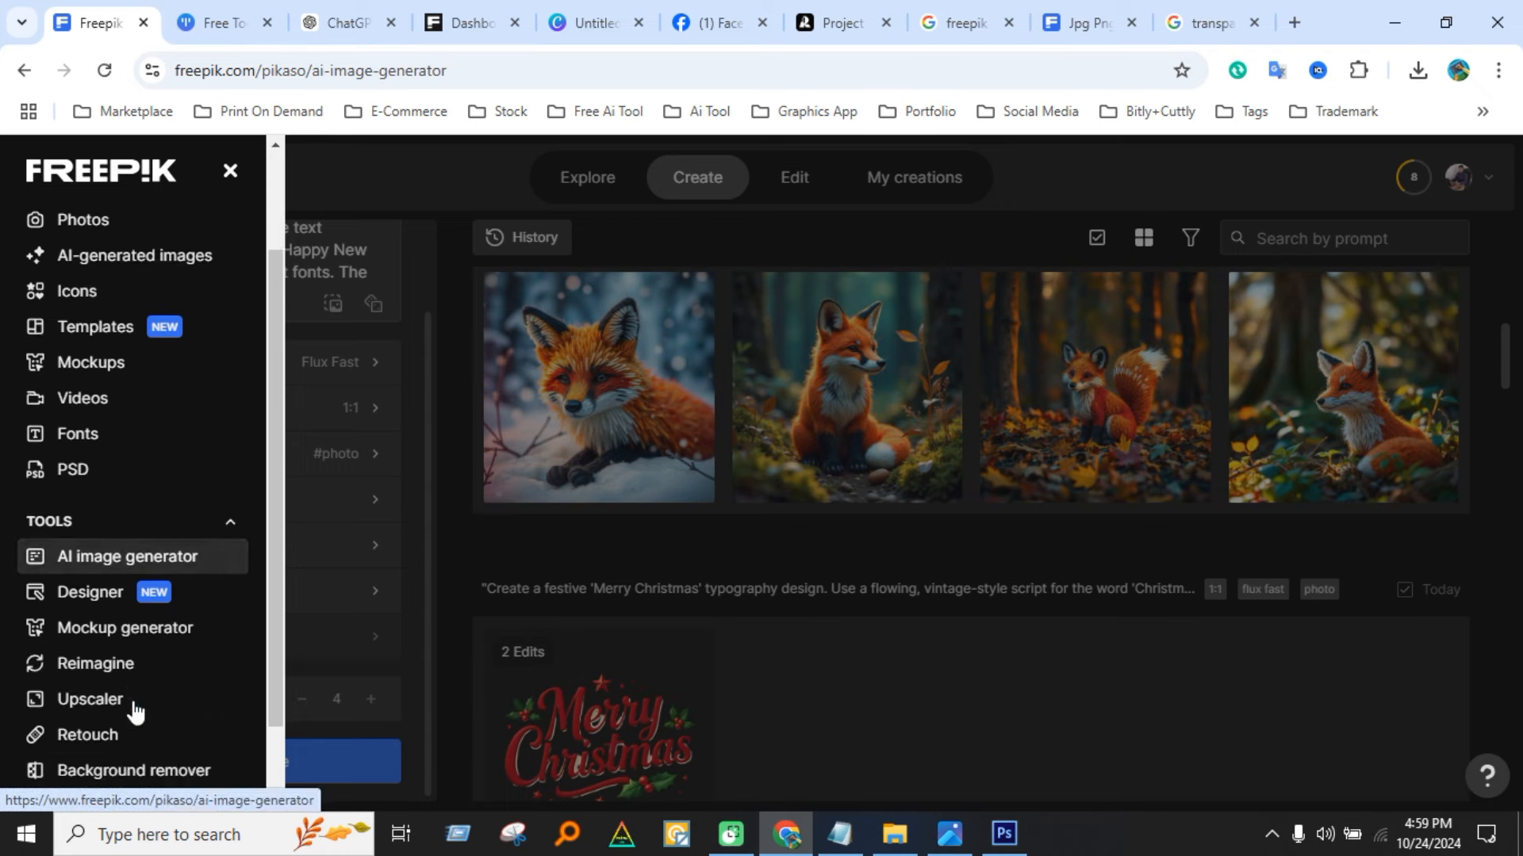
pyautogui.scroll(3, 136, 707)
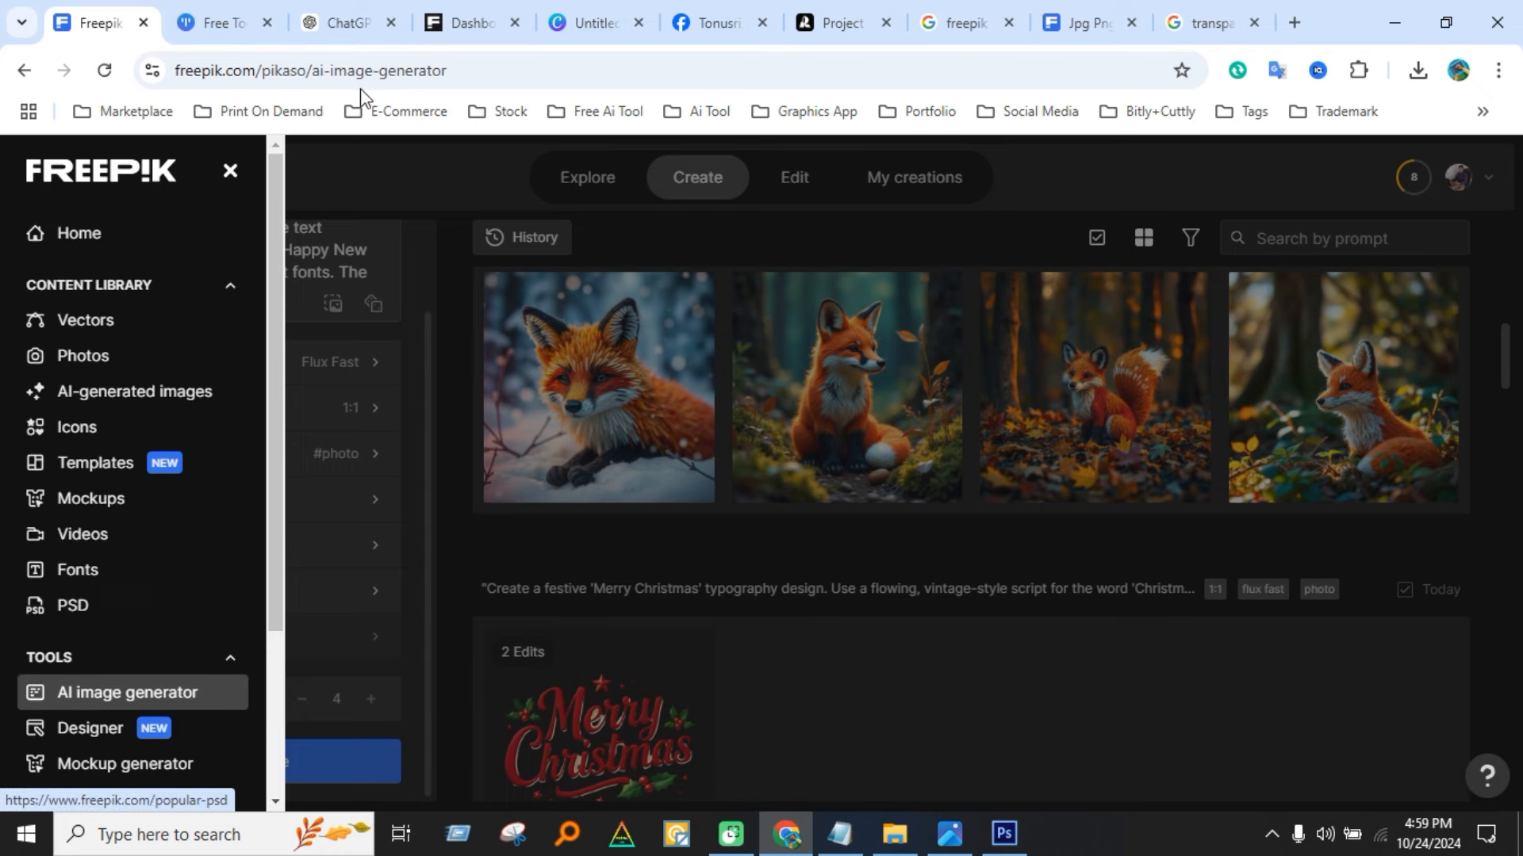
pyautogui.click(79, 233)
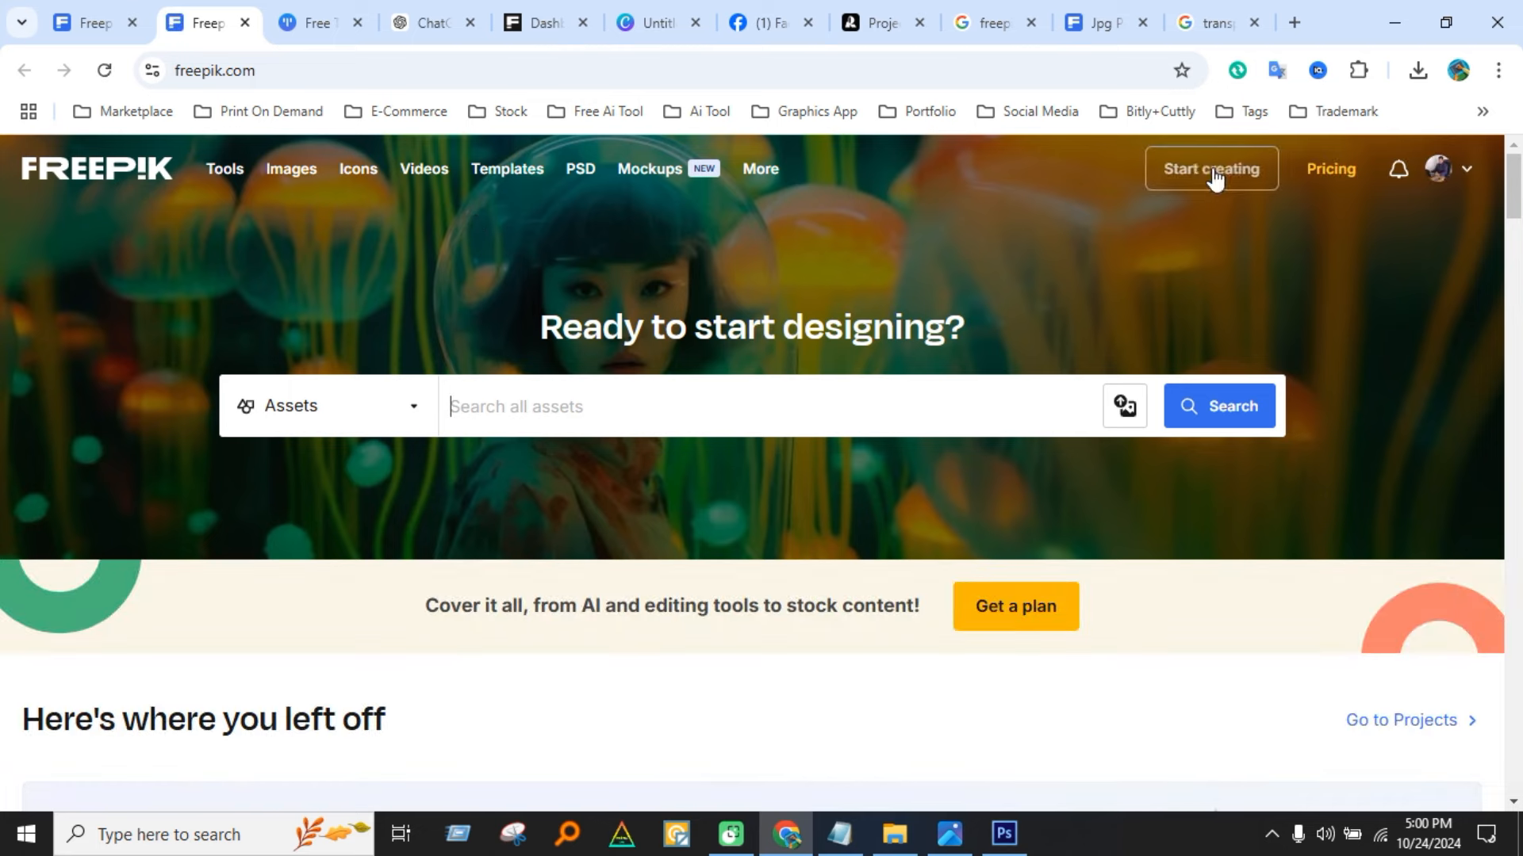
# Open the Freepik pricing plans, switch to monthly billing and highlight the Premium and Premium+ prices.
pyautogui.click(1014, 627)
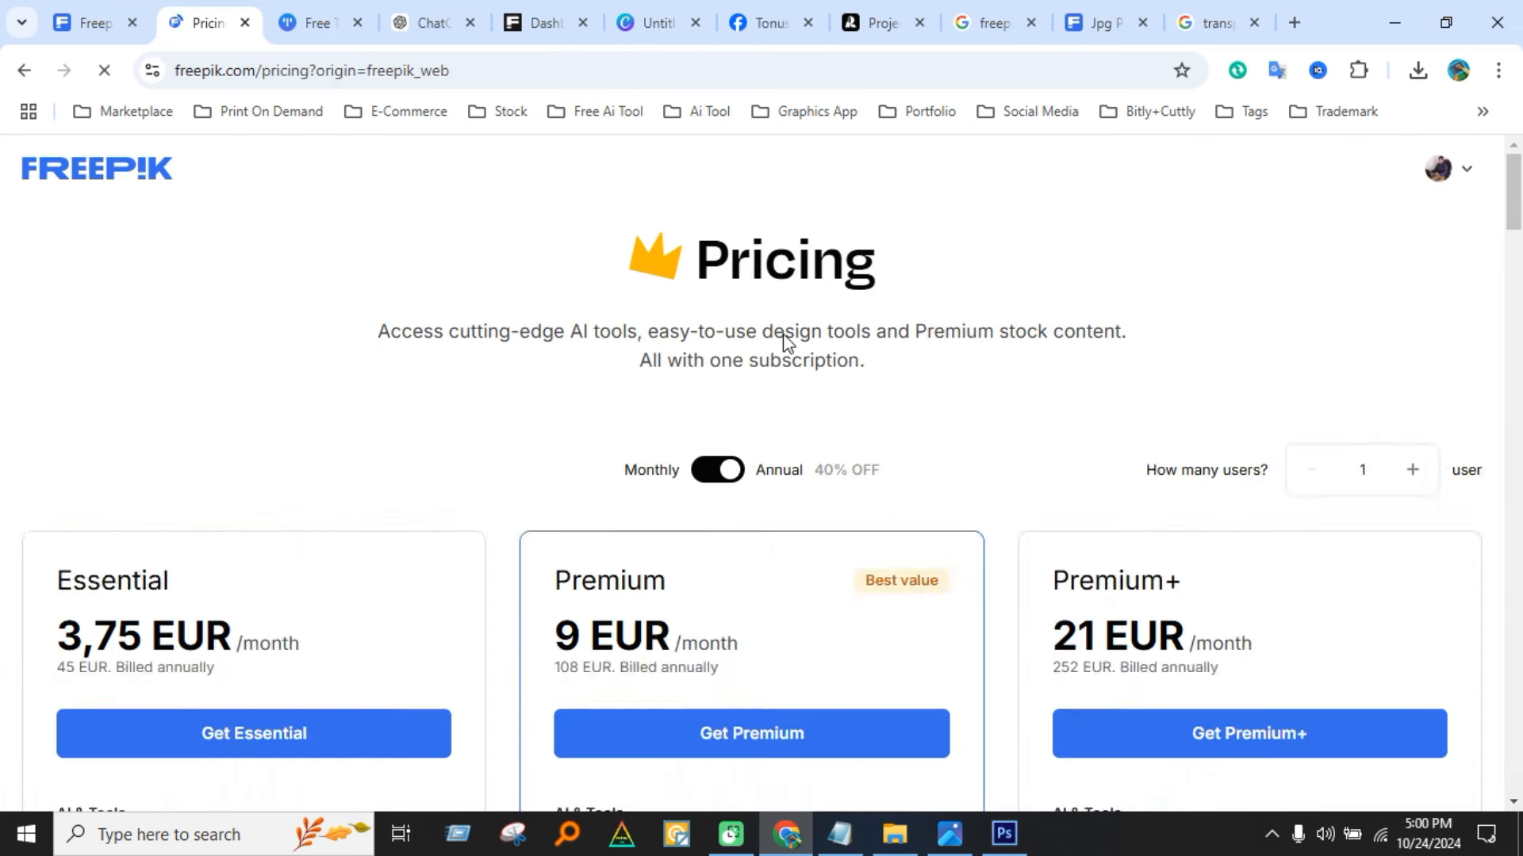
pyautogui.scroll(-3, 797, 428)
pyautogui.click(718, 247)
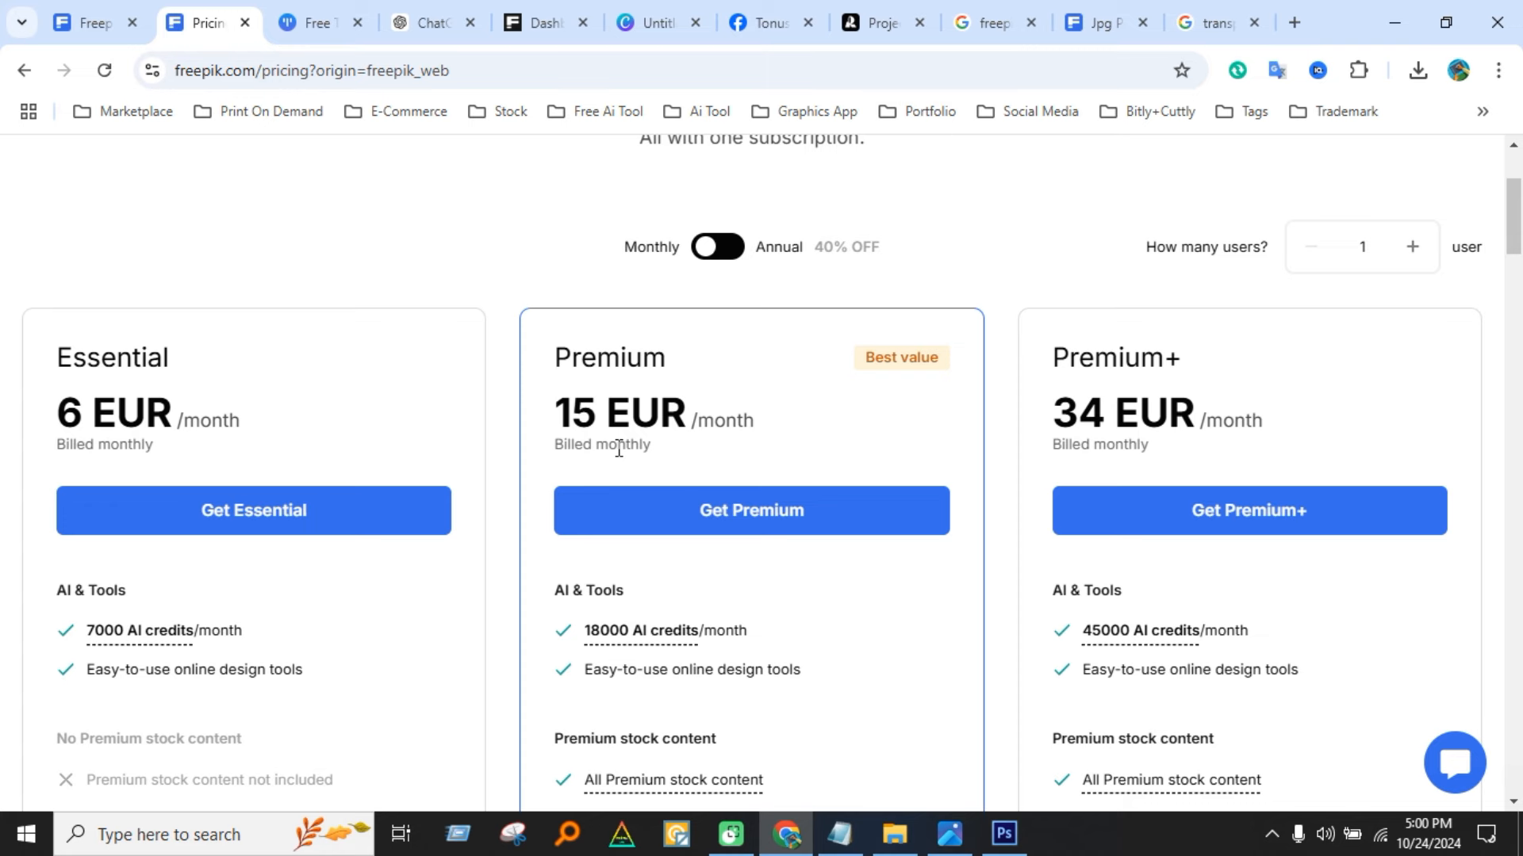
pyautogui.moveTo(557, 412); pyautogui.dragTo(686, 414)
pyautogui.moveTo(1059, 410); pyautogui.dragTo(1231, 416)
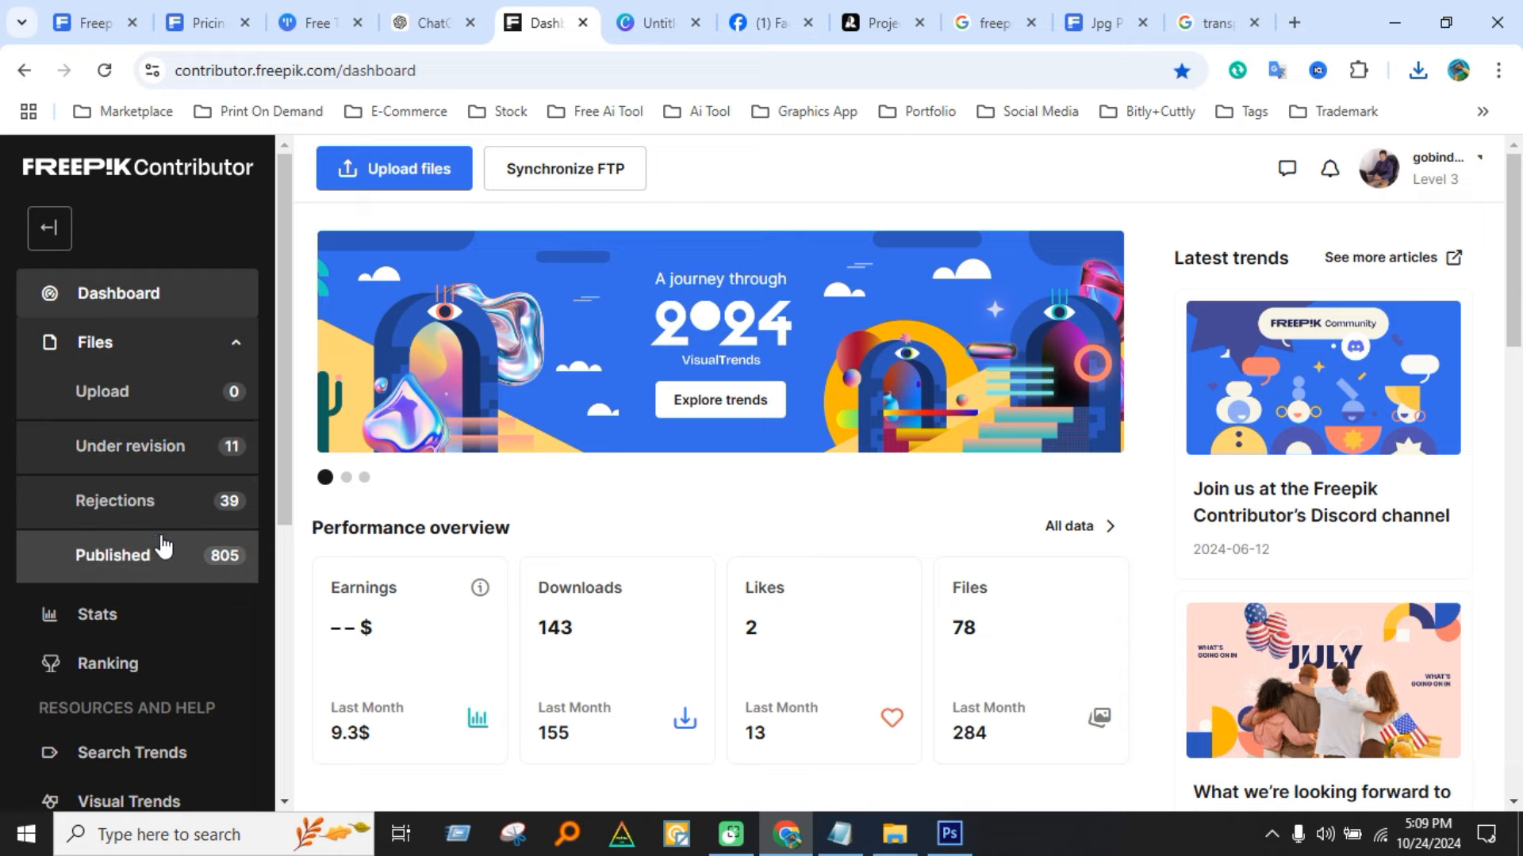
# Open the list of published files in Freepik Contributor.
pyautogui.click(159, 547)
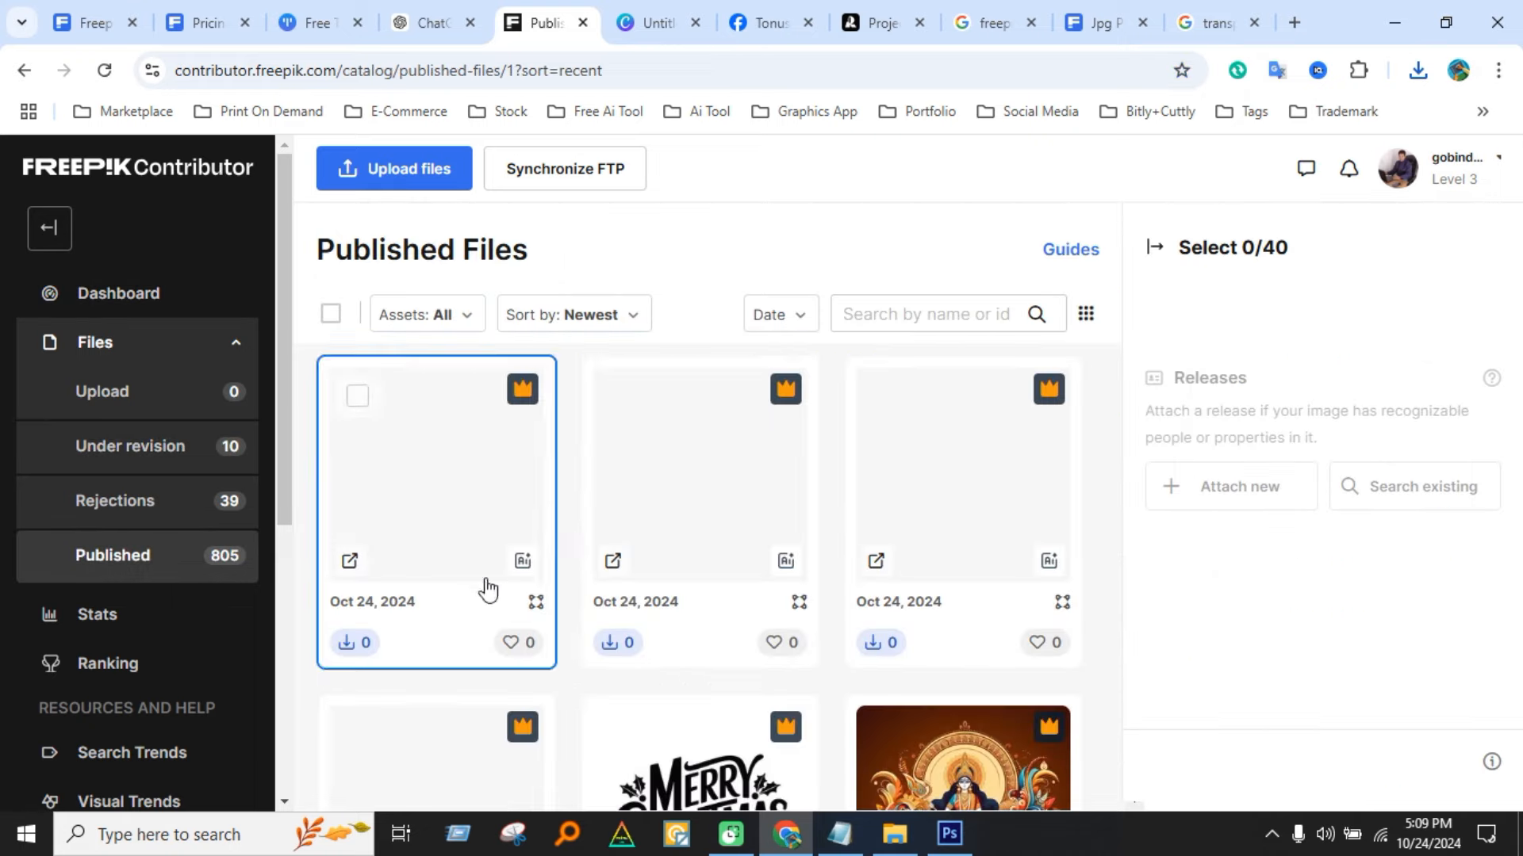